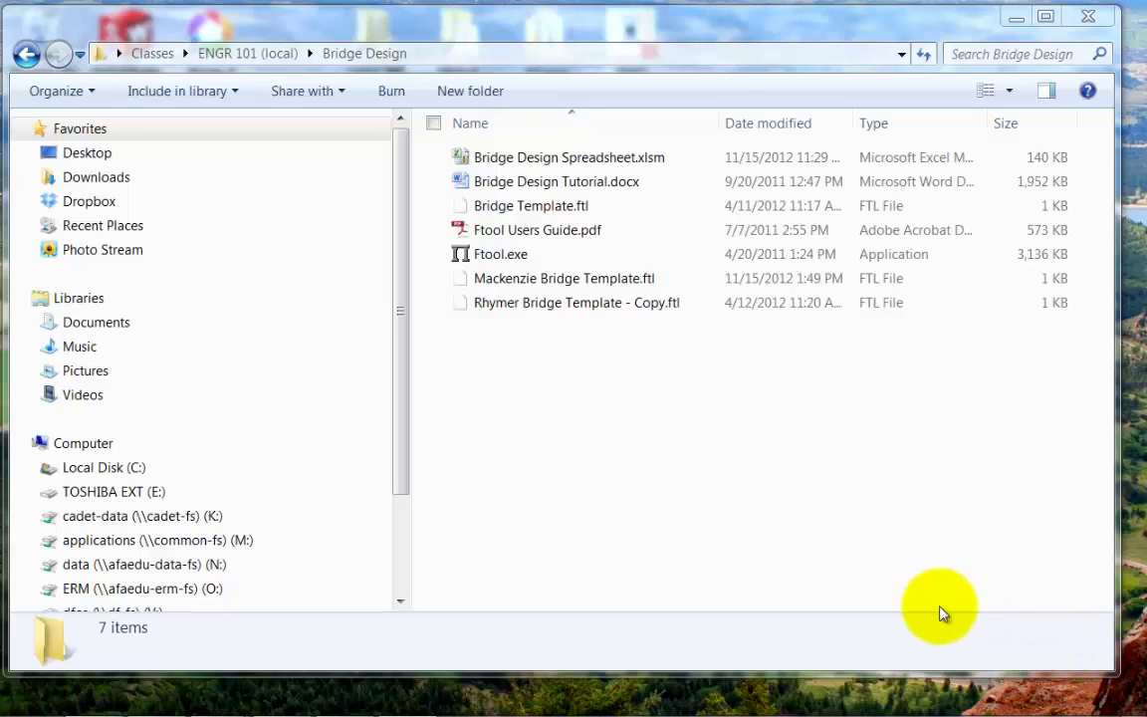
Step: Launch Ftool, dismiss the Credits screen and bring up the File menu
double_click(505, 254)
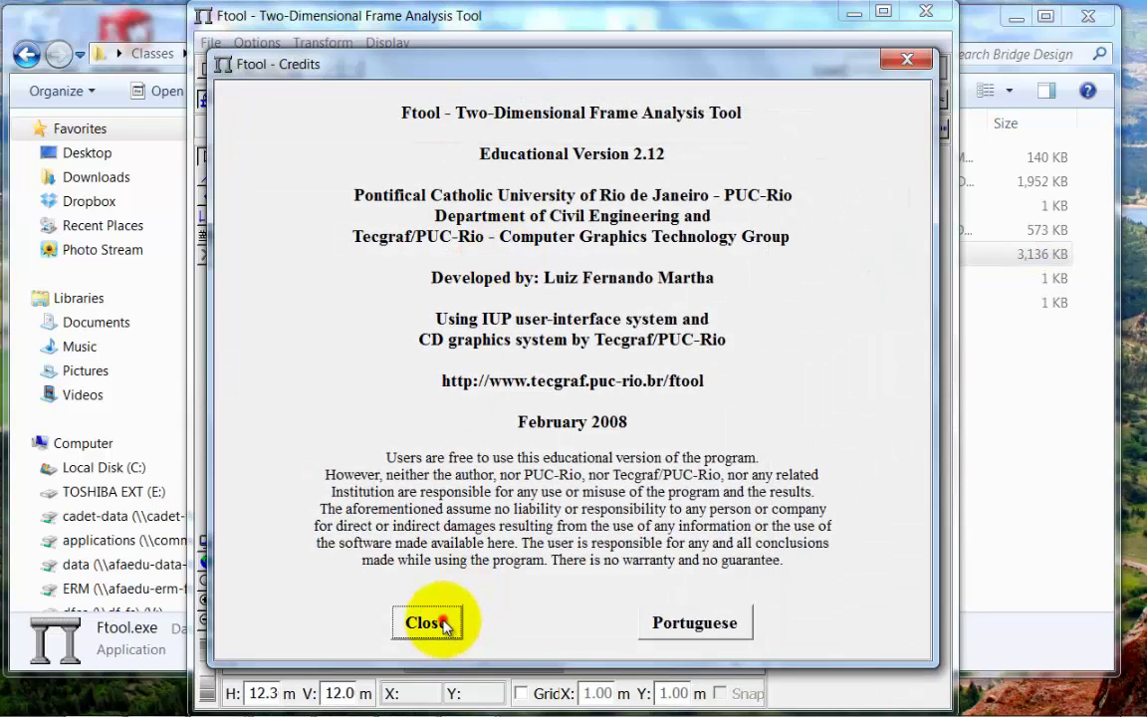
left_click(436, 615)
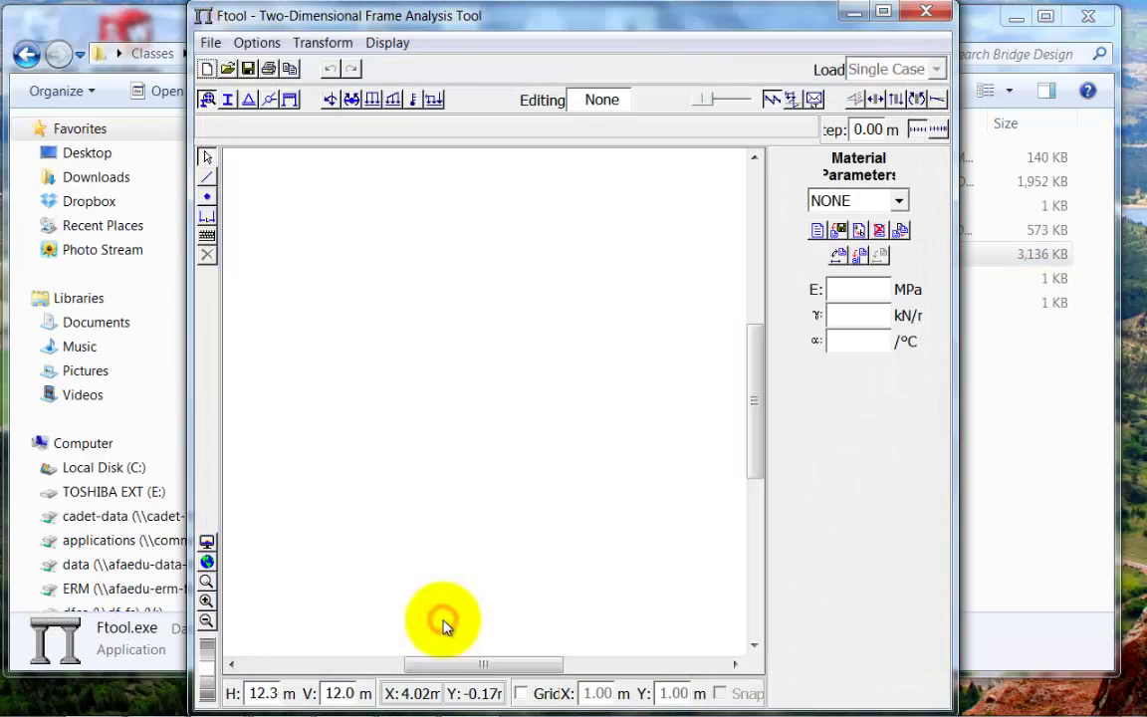
left_click(209, 43)
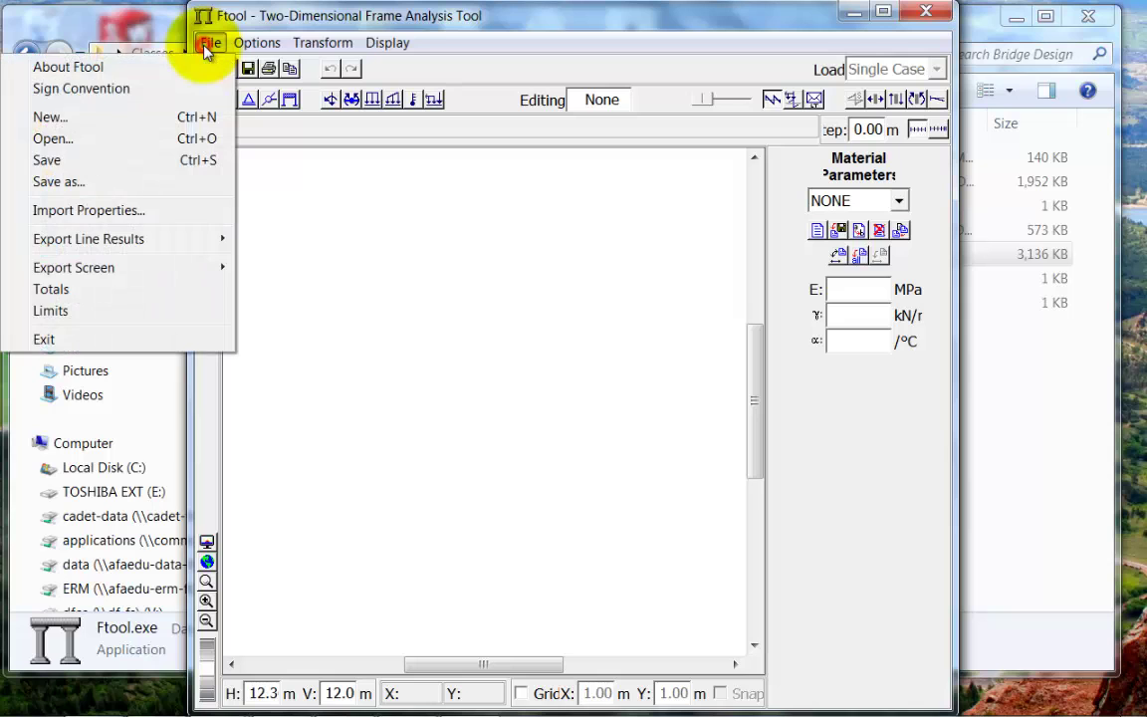
Step: Open Mackenzie Bridge Template.ftl and maximize the Ftool window
left_click(120, 138)
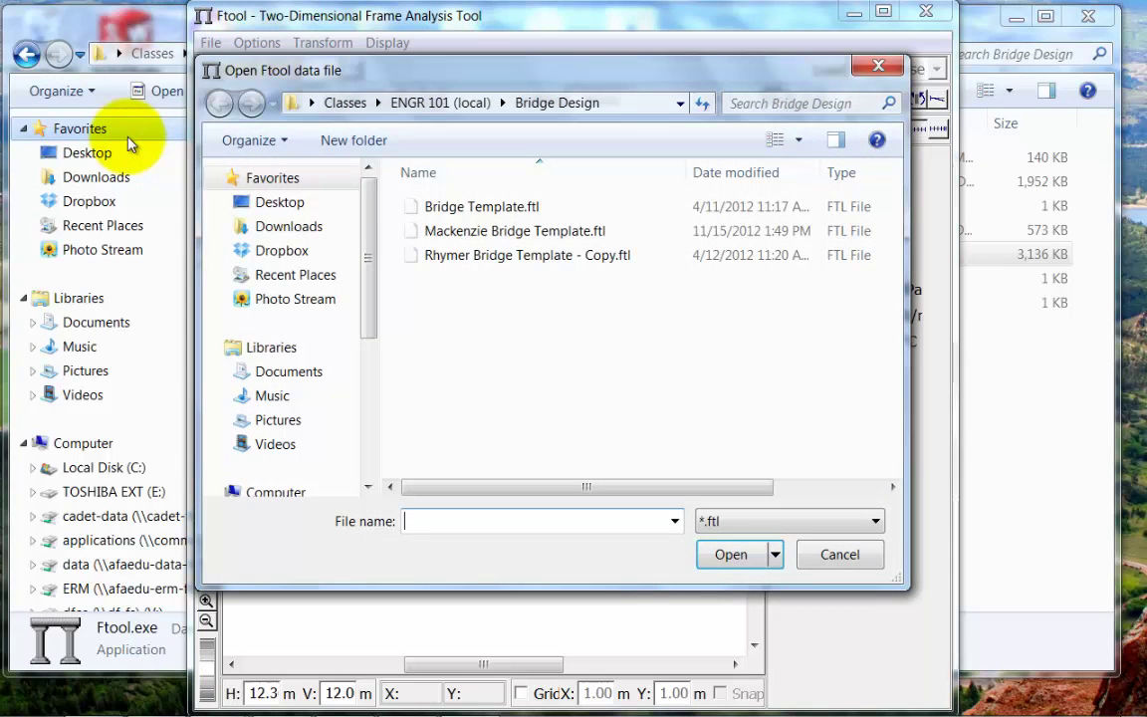
double_click(492, 231)
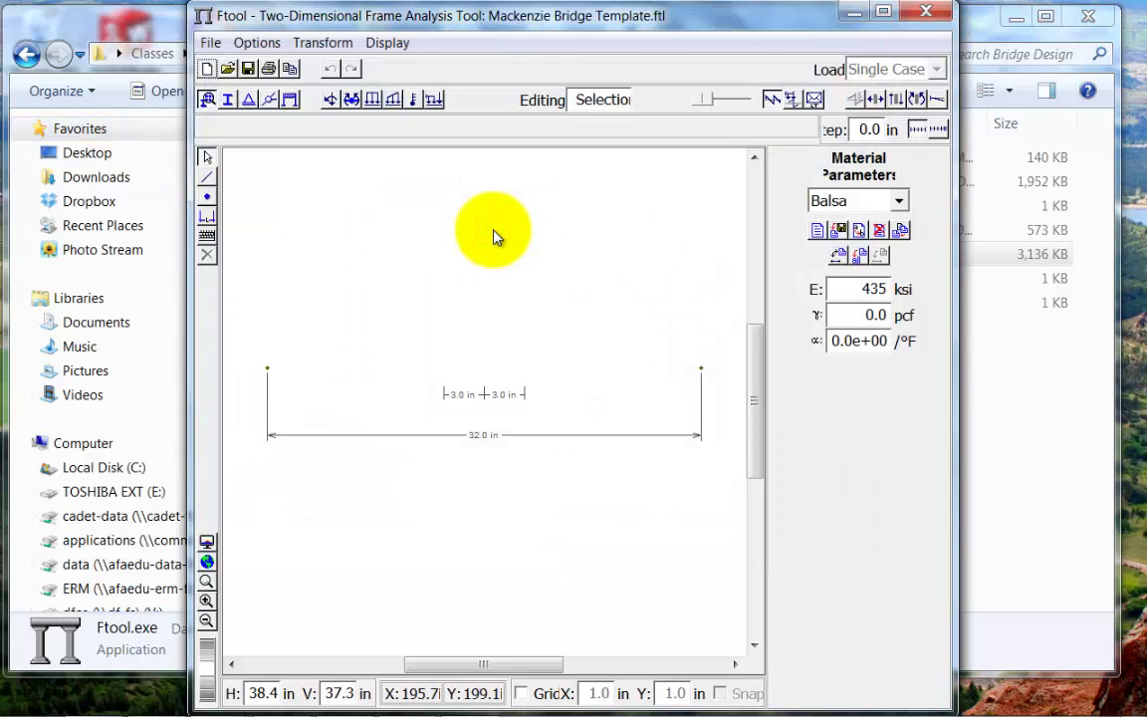
double_click(553, 17)
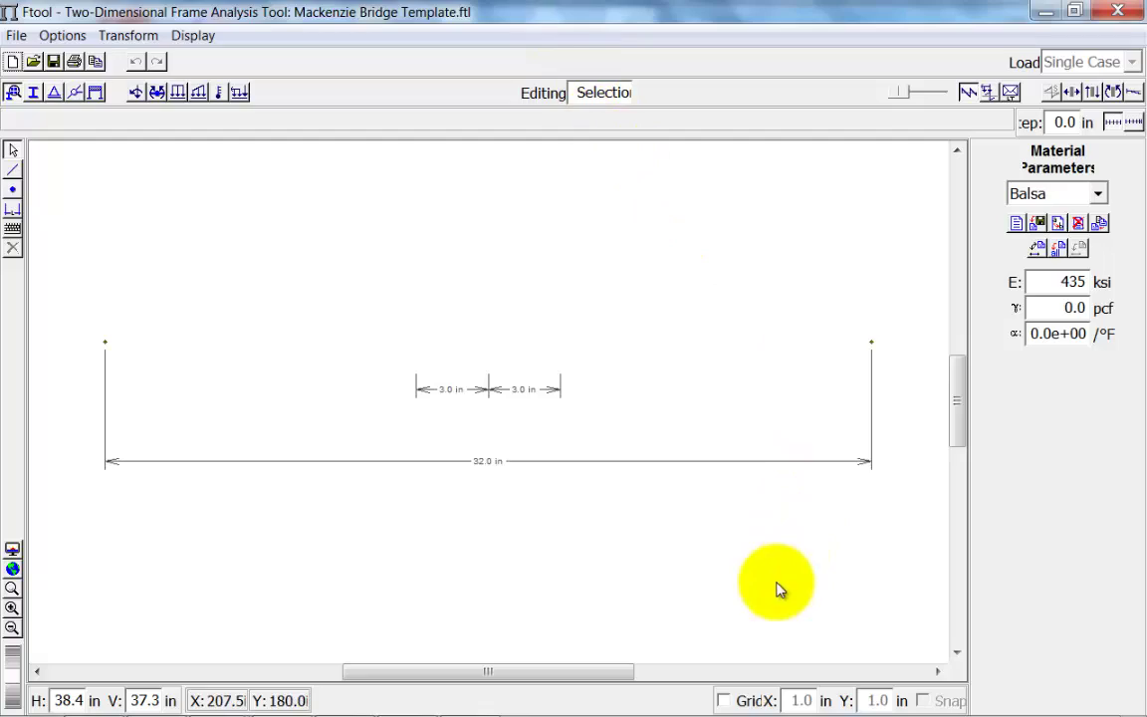
Step: Turn on the 1.0 in by 1.0 in grid with snapping over the bridge template
left_click(724, 700)
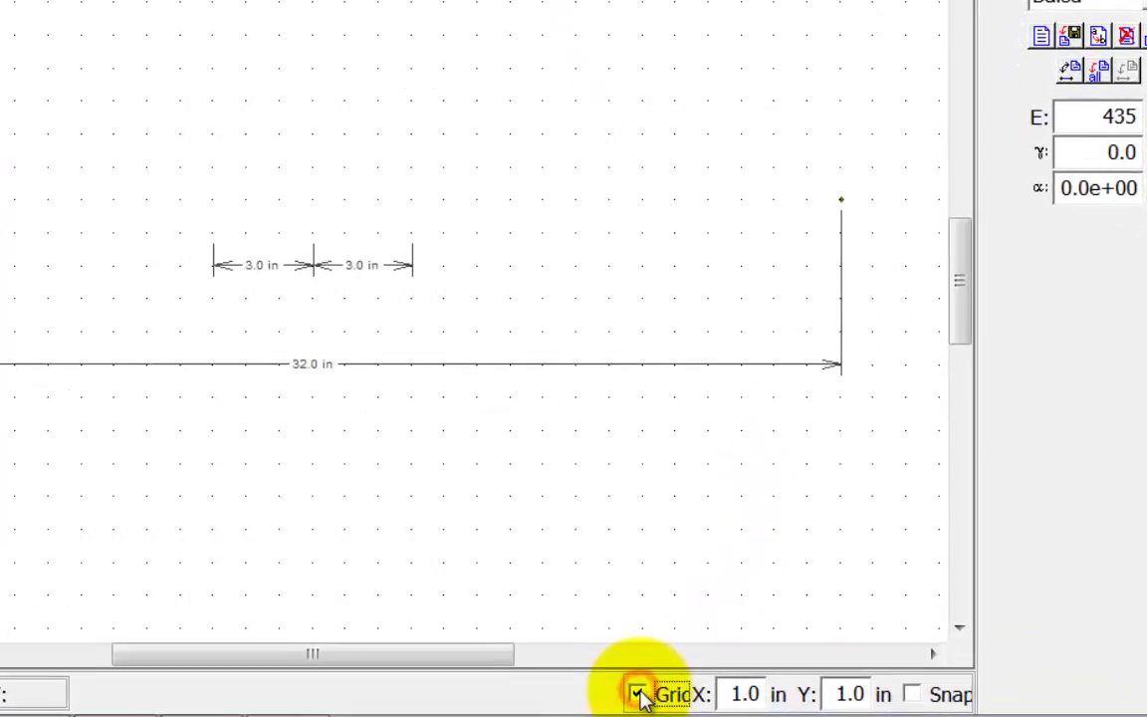
left_click(895, 685)
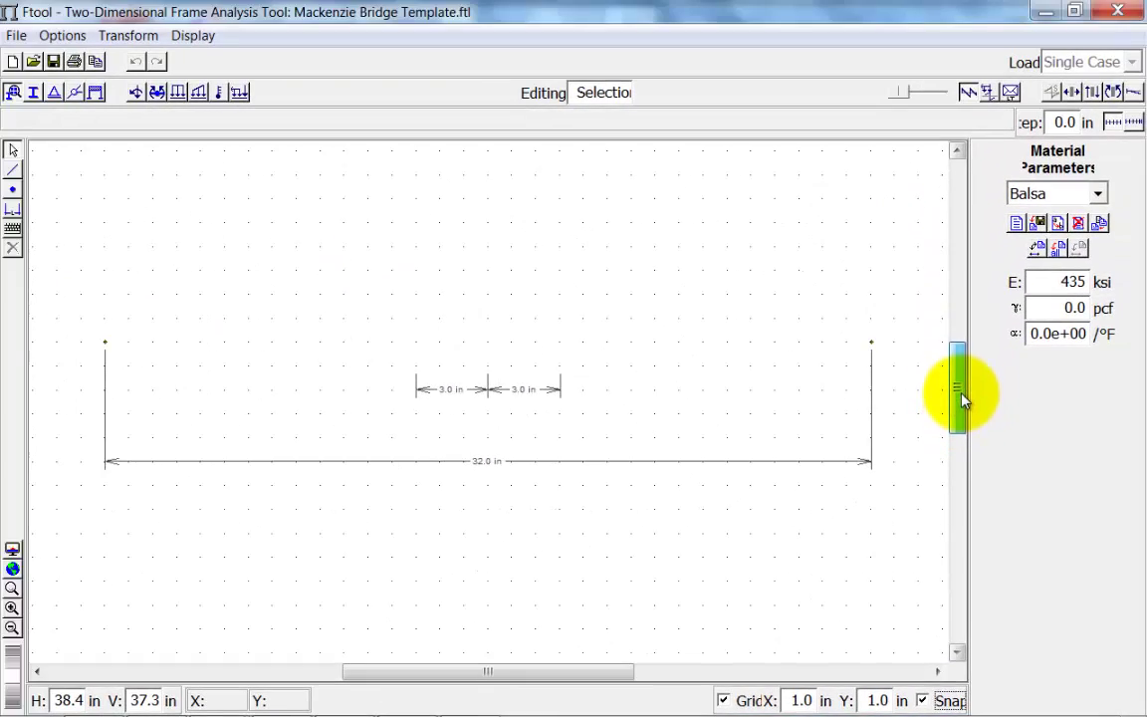
left_click_drag(963, 400, 964, 396)
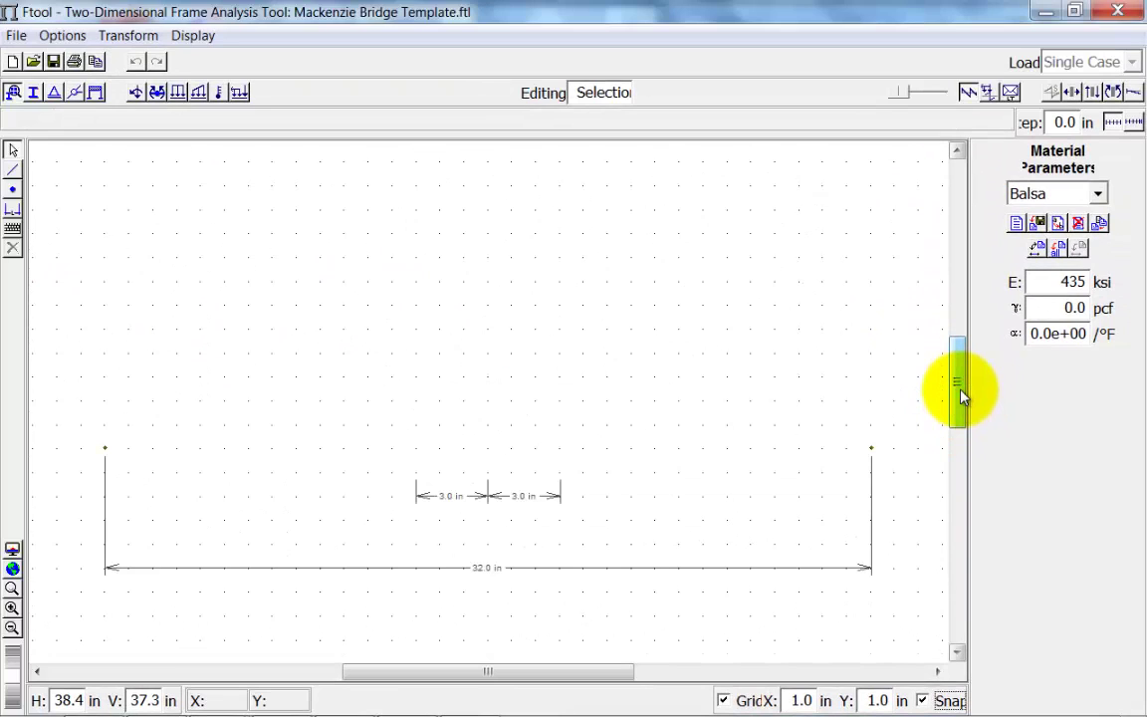
Step: Draw the bottom chord, the 22.0 in top chord and both end diagonals between the supports
left_click(13, 172)
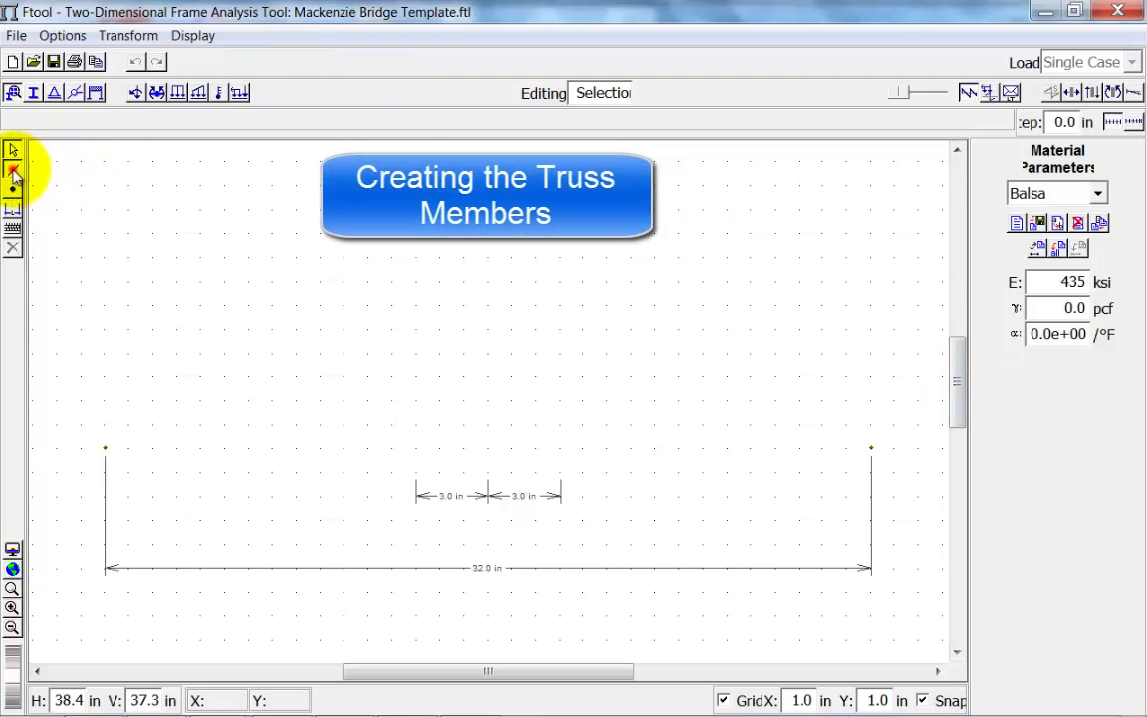
left_click(104, 448)
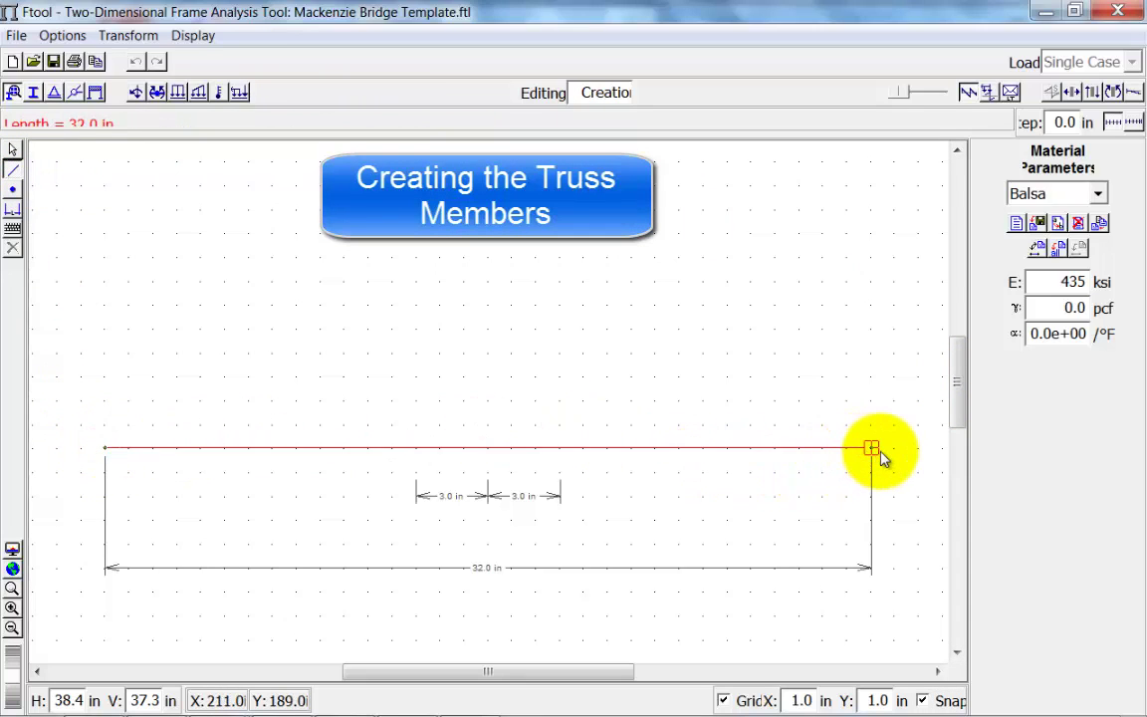
left_click(873, 449)
left_click(872, 449)
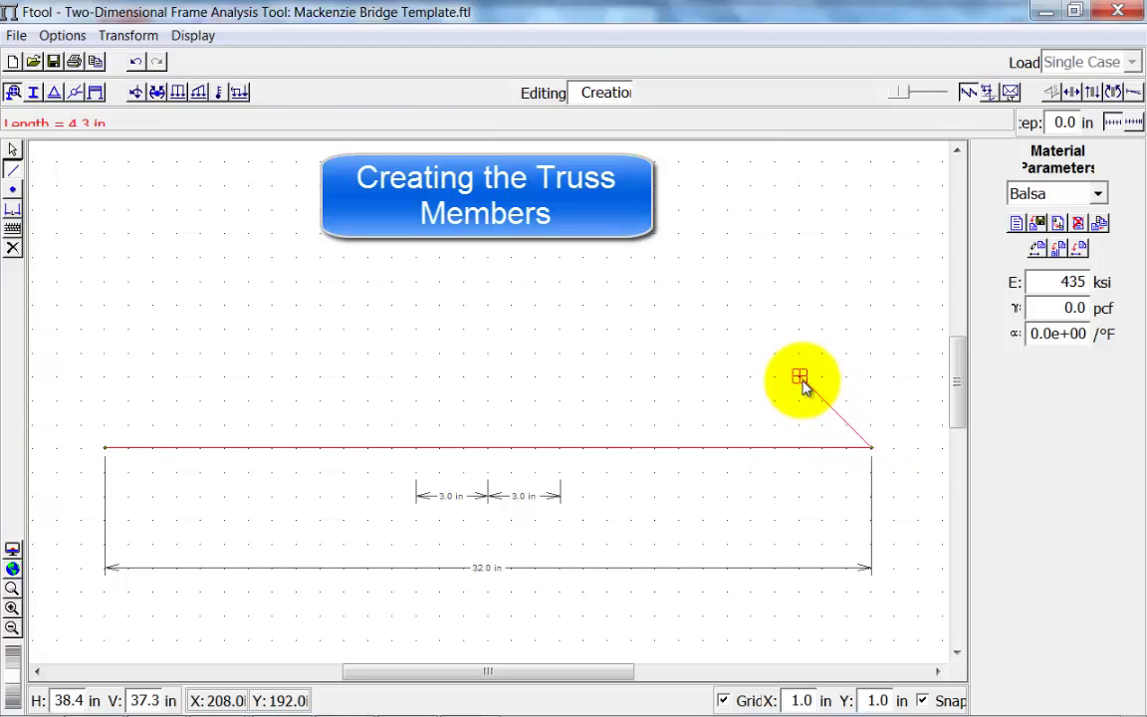
left_click(753, 332)
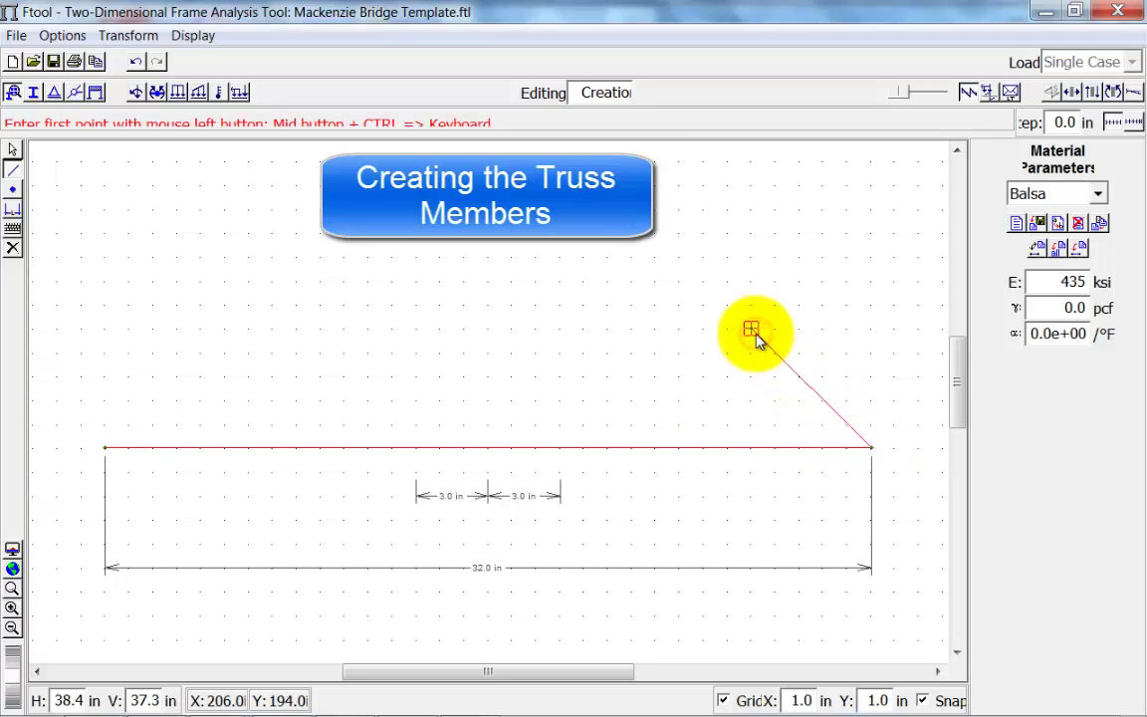
left_click(753, 331)
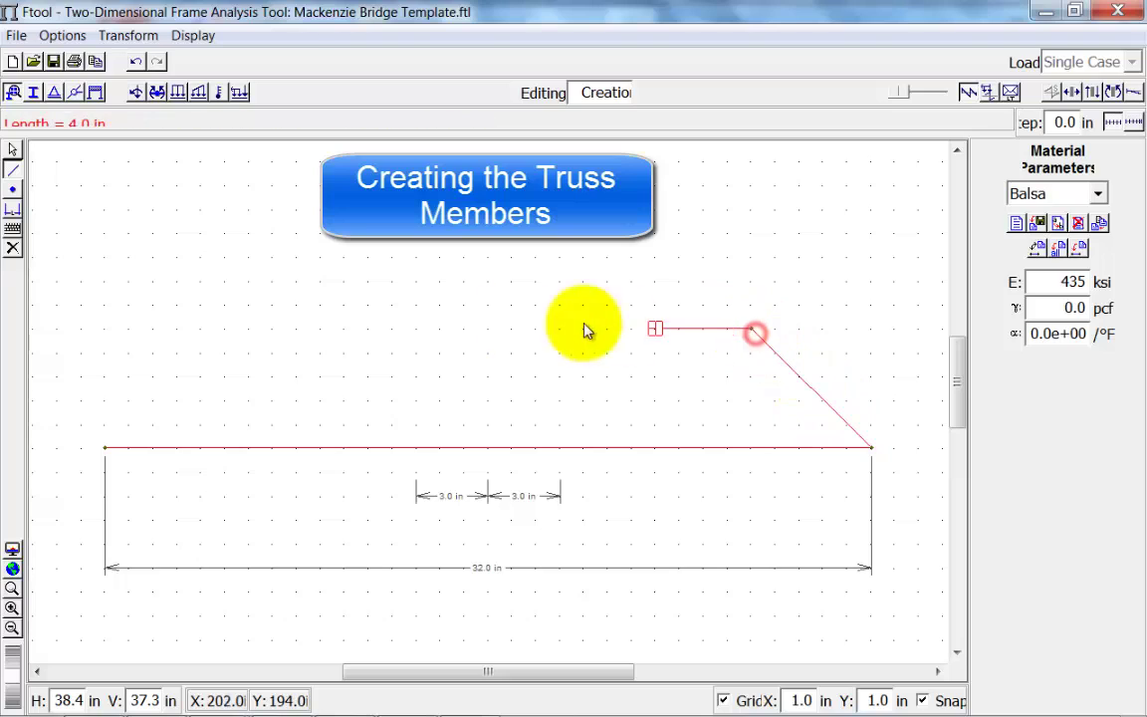
left_click(225, 329)
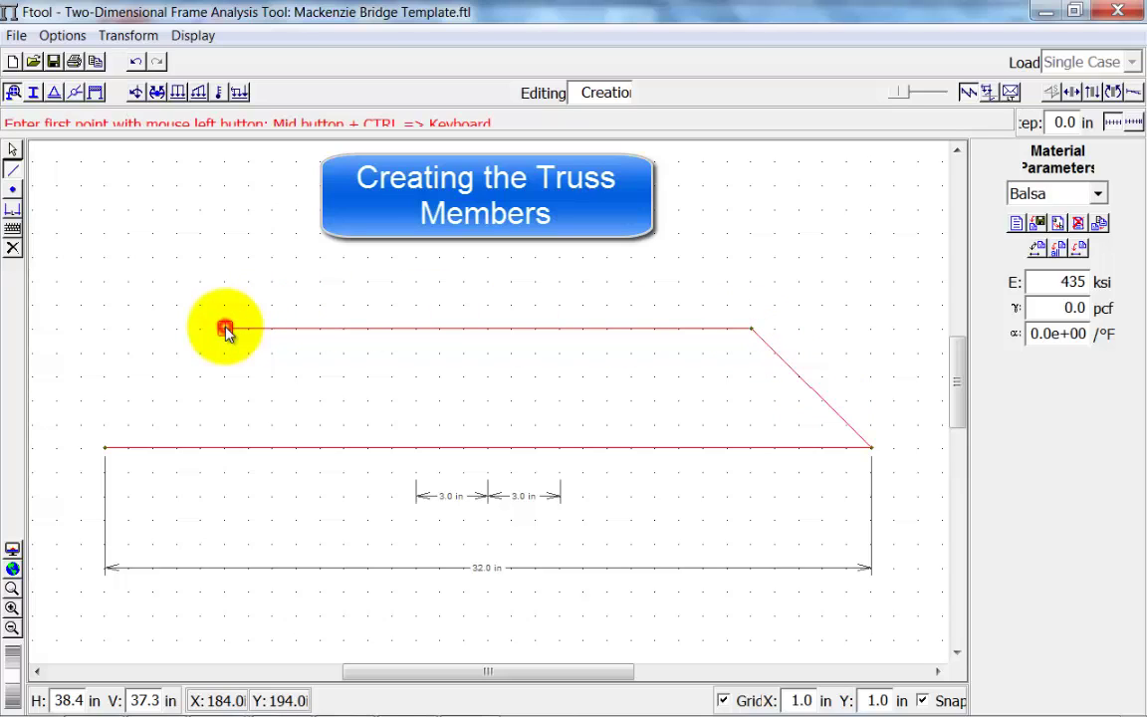
left_click(225, 329)
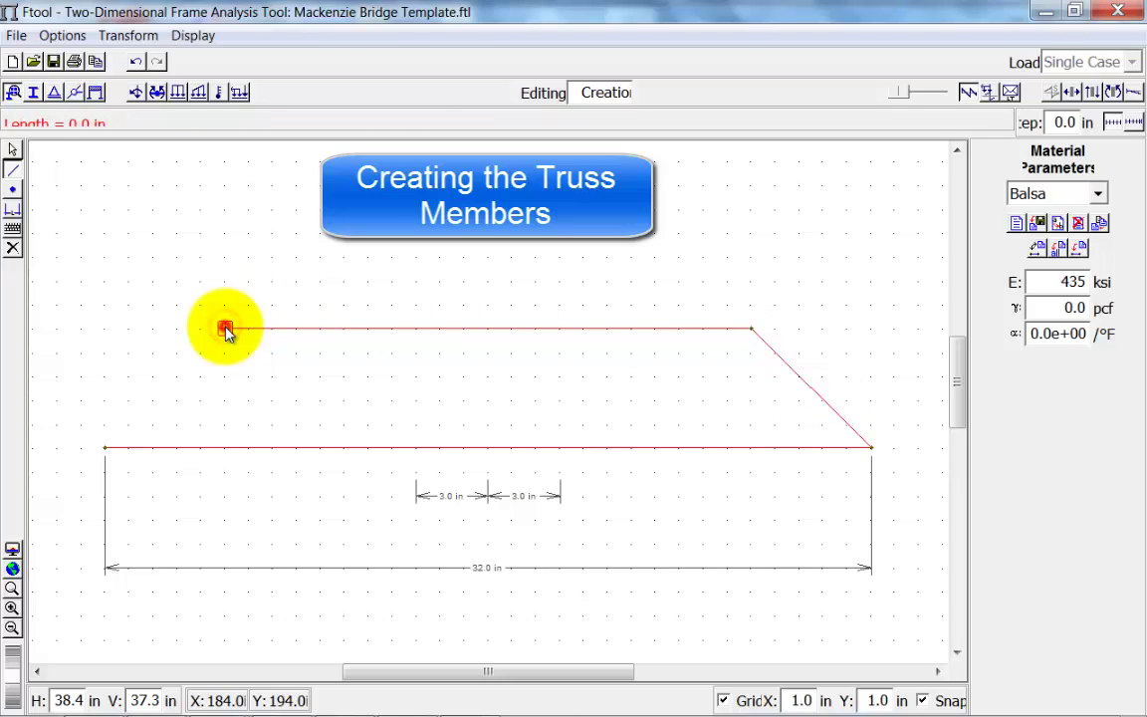
left_click(103, 452)
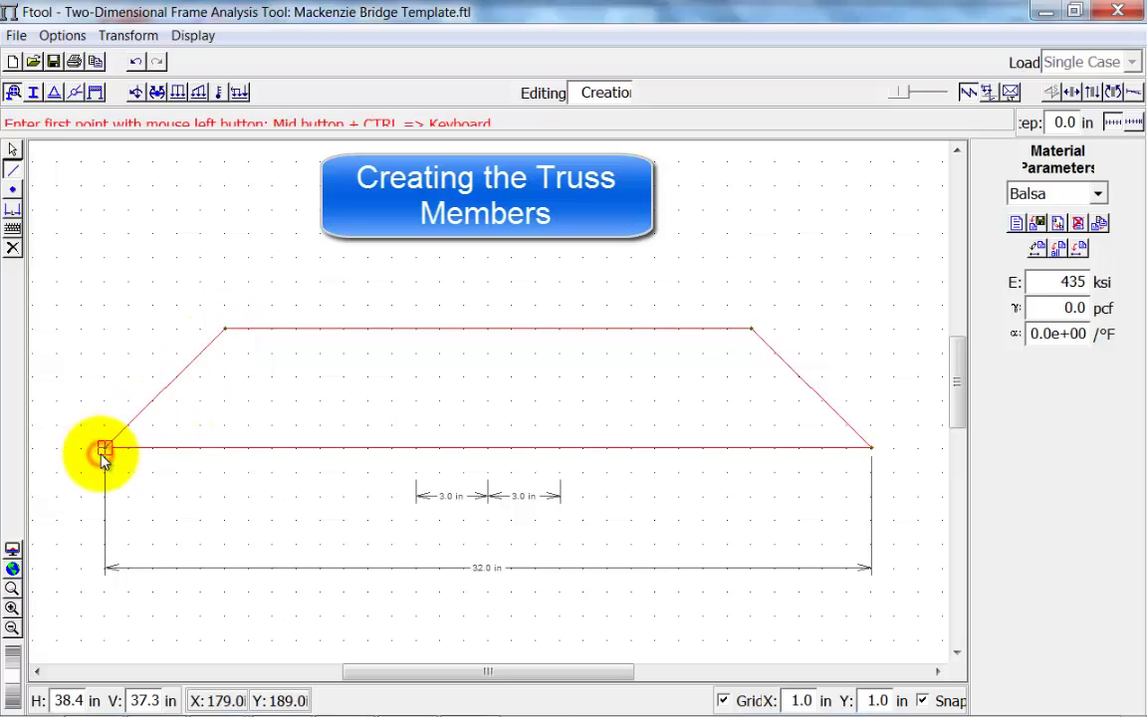
Step: Add six zigzag inner diagonals linking bottom-chord and top-chord nodes
left_click(488, 448)
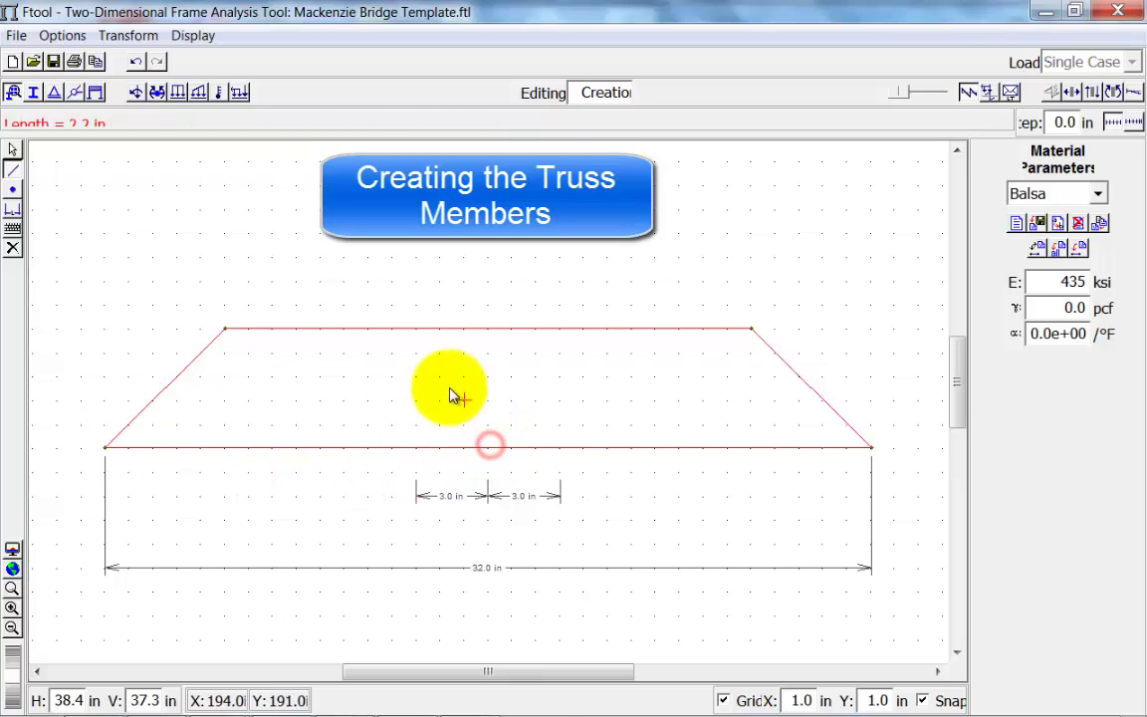
left_click(416, 329)
left_click(416, 330)
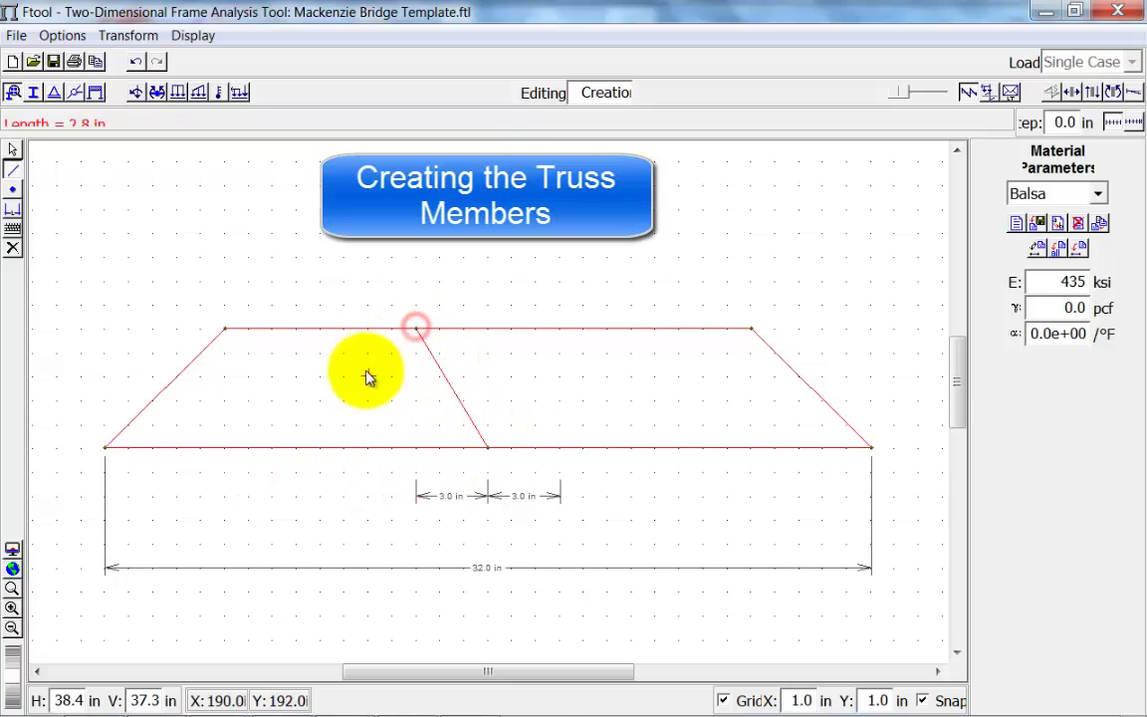
left_click(301, 448)
left_click(300, 447)
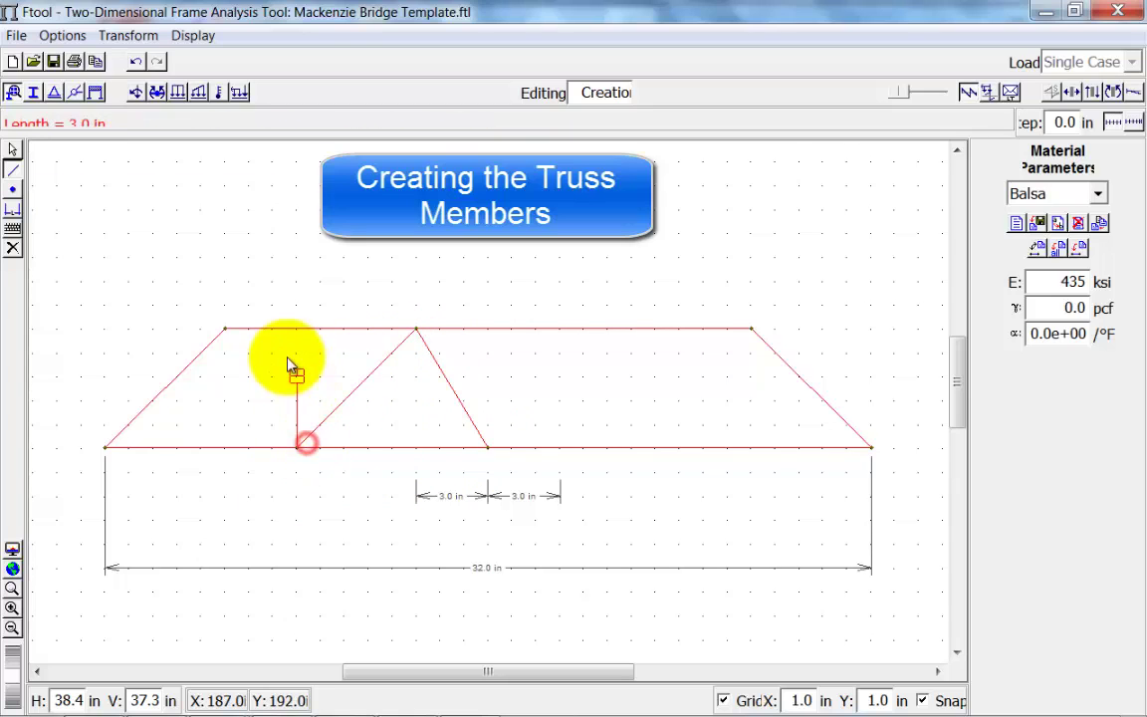
left_click(226, 335)
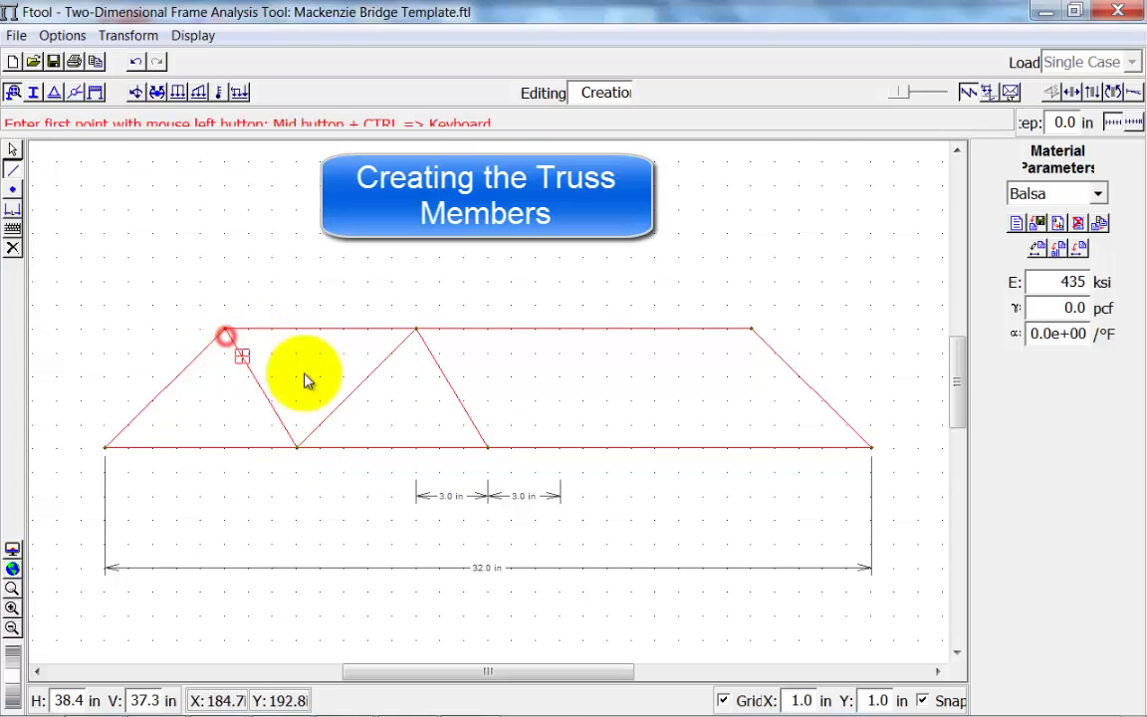
left_click(491, 447)
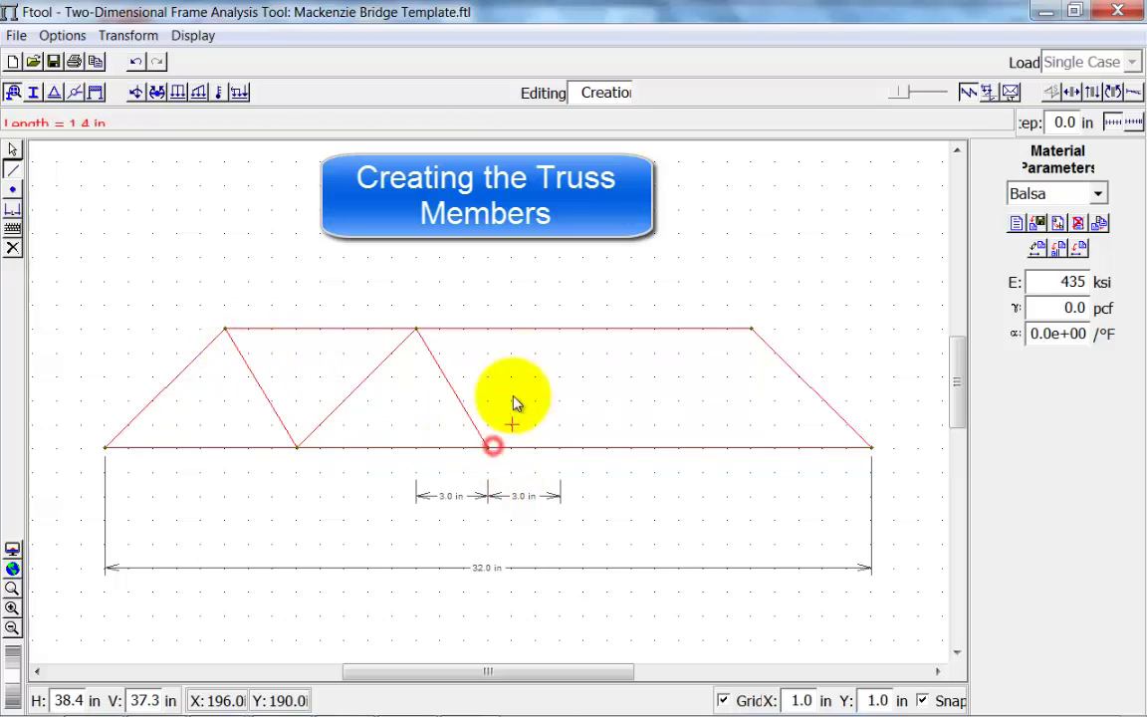
left_click(557, 329)
left_click(558, 329)
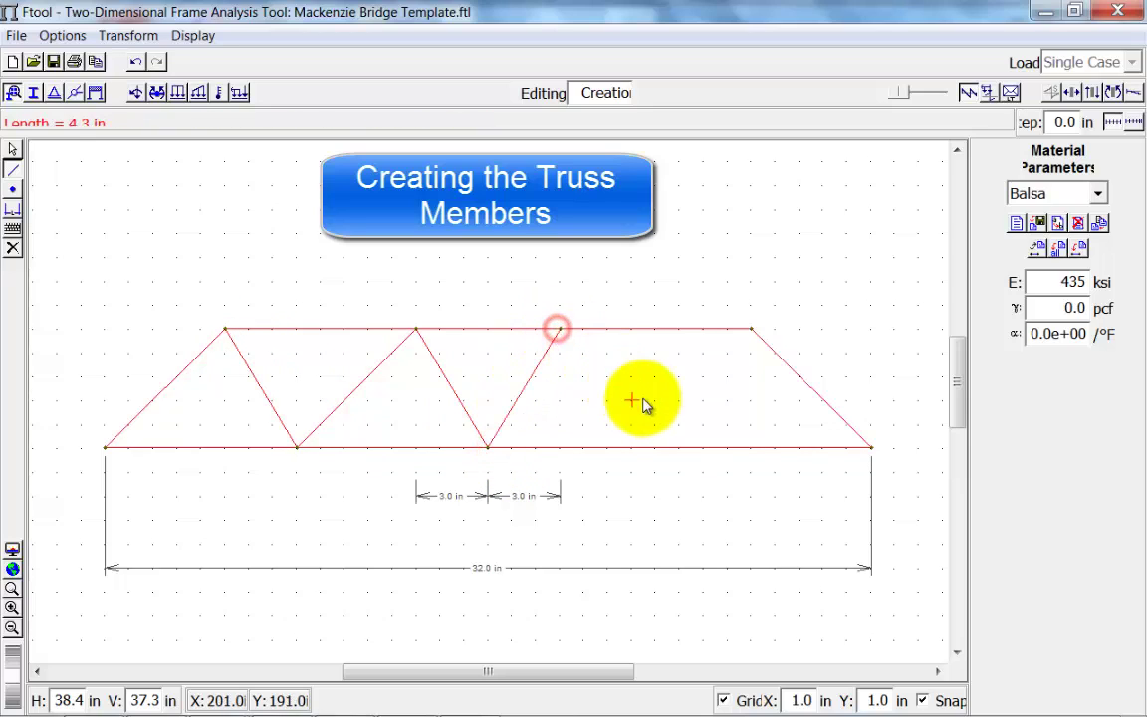
left_click(679, 448)
left_click(680, 449)
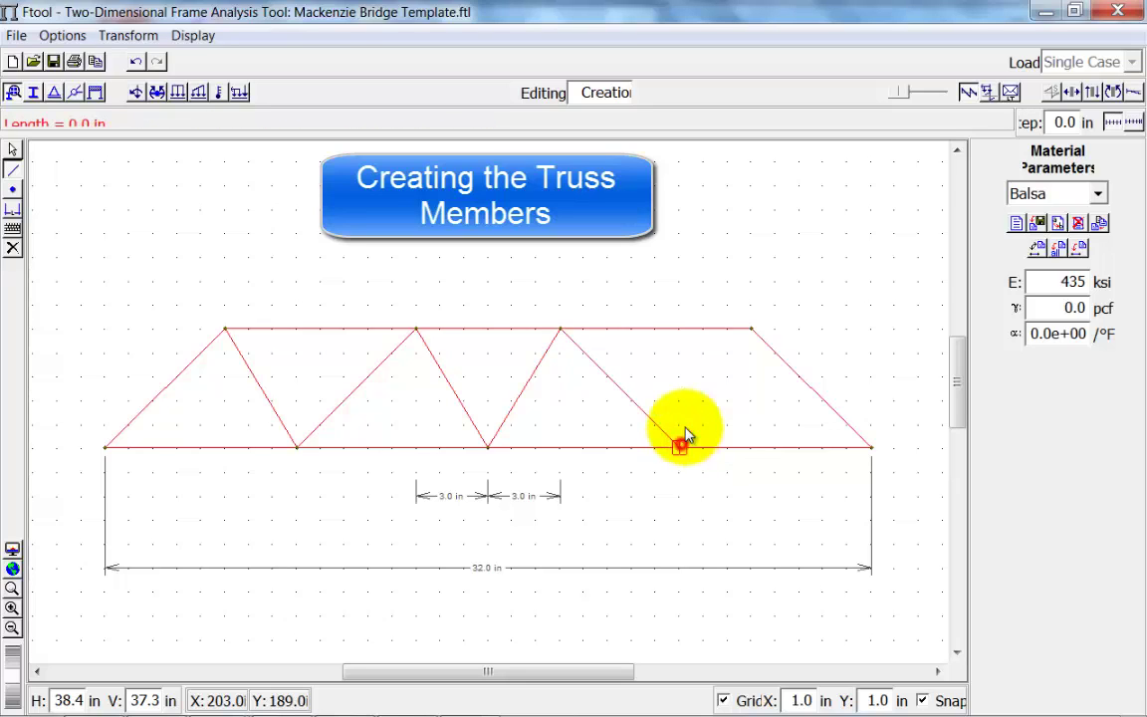
left_click(749, 330)
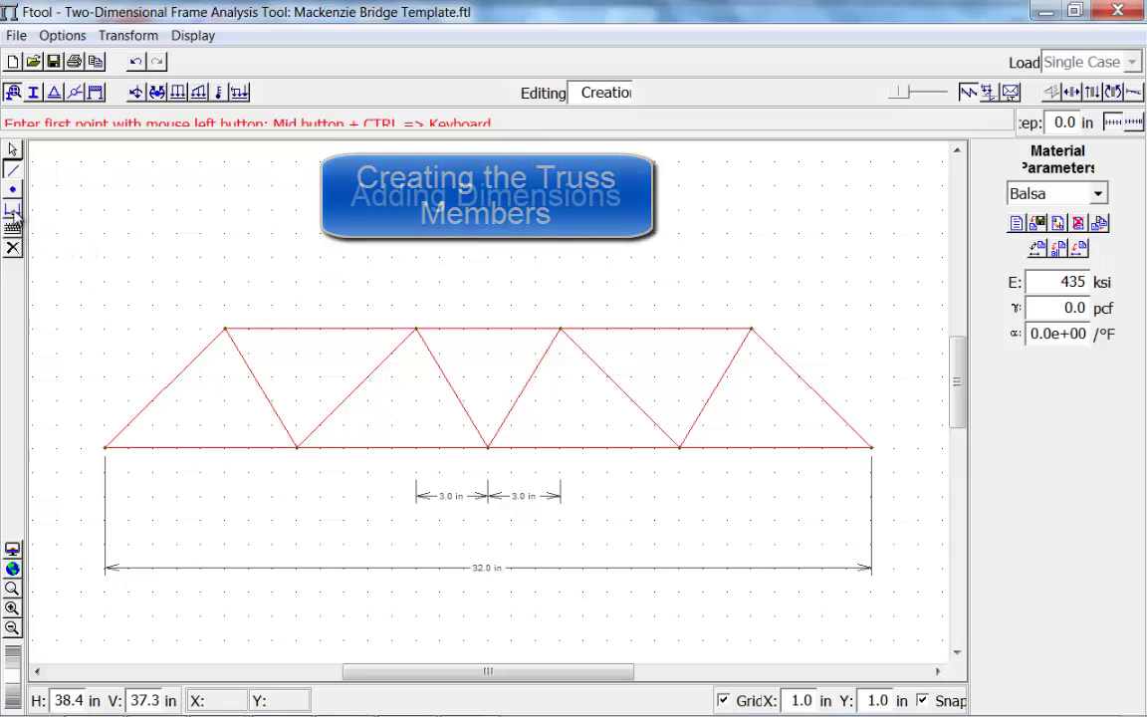
Step: Dimension the four bottom-chord panels at 8.0 in each
left_click(13, 207)
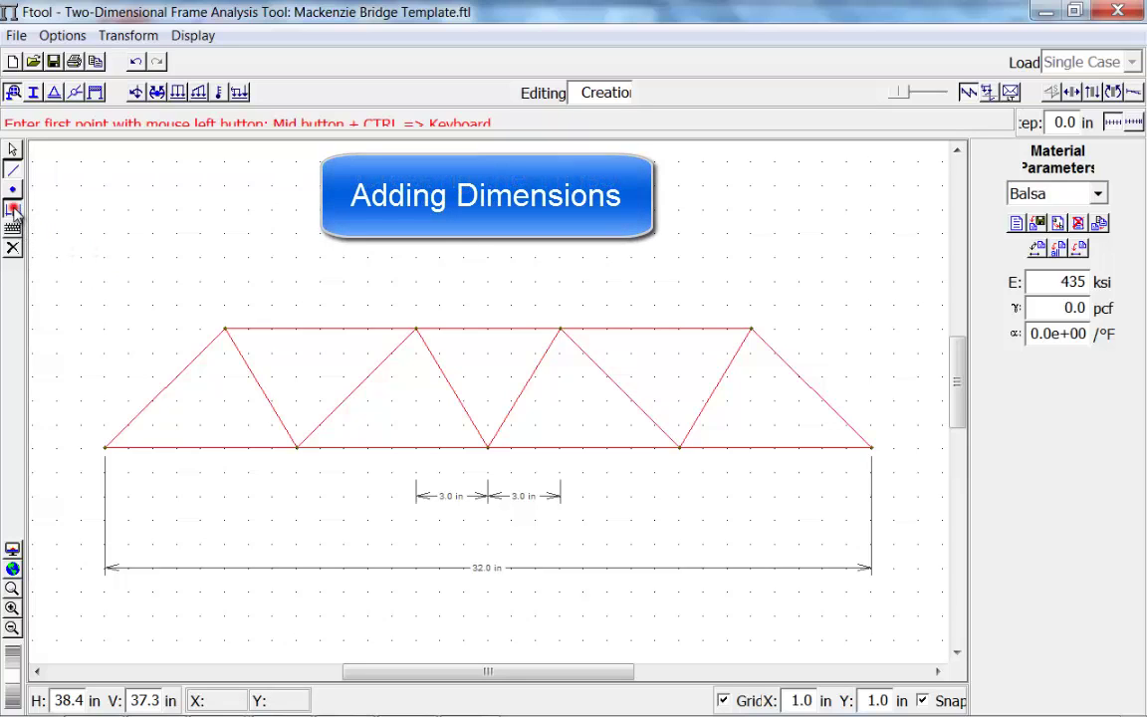
left_click(108, 448)
left_click(295, 448)
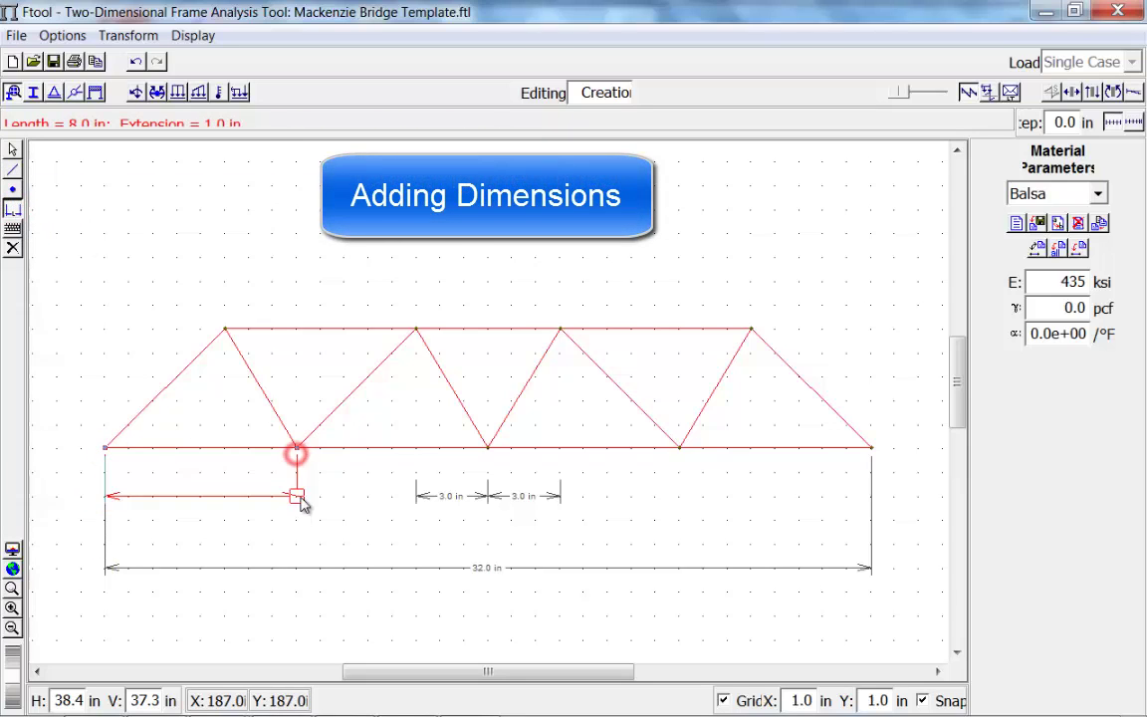
left_click(300, 501)
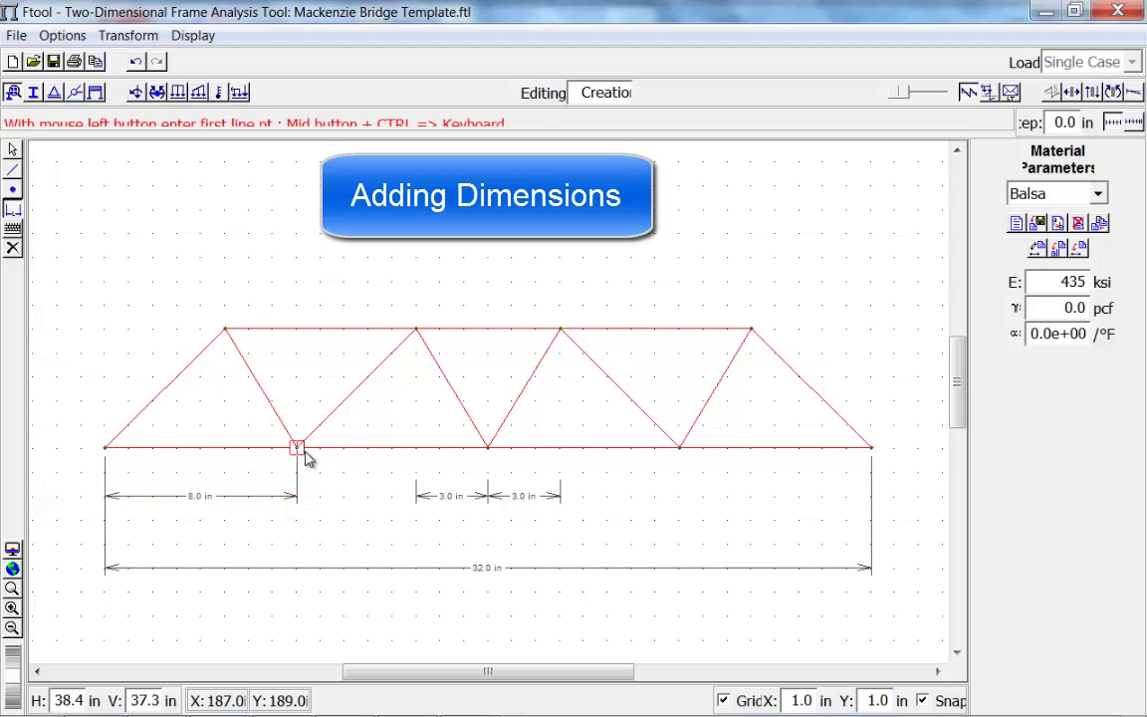
left_click(296, 447)
left_click(488, 448)
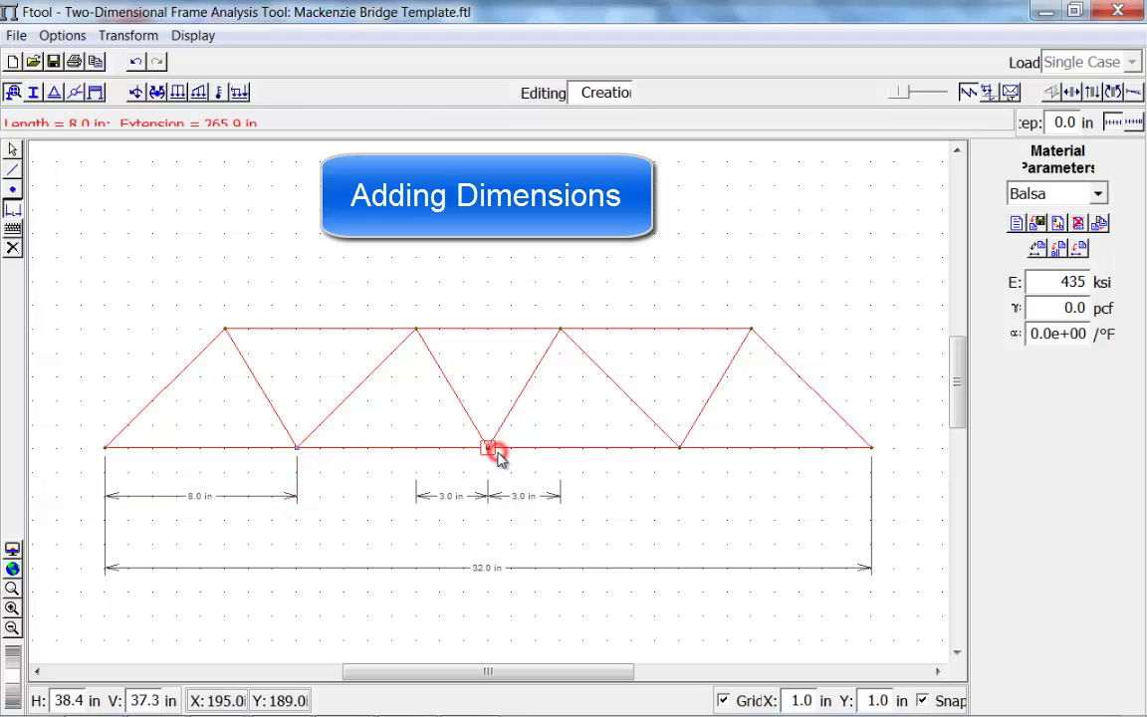
left_click(502, 542)
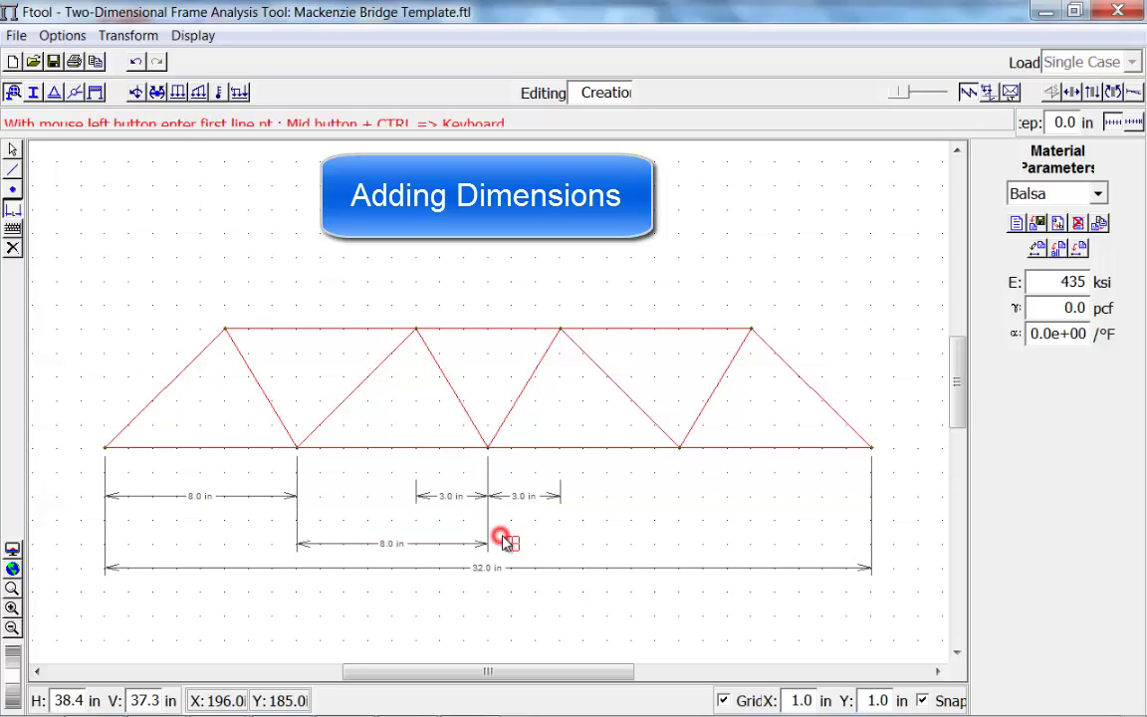
left_click(495, 449)
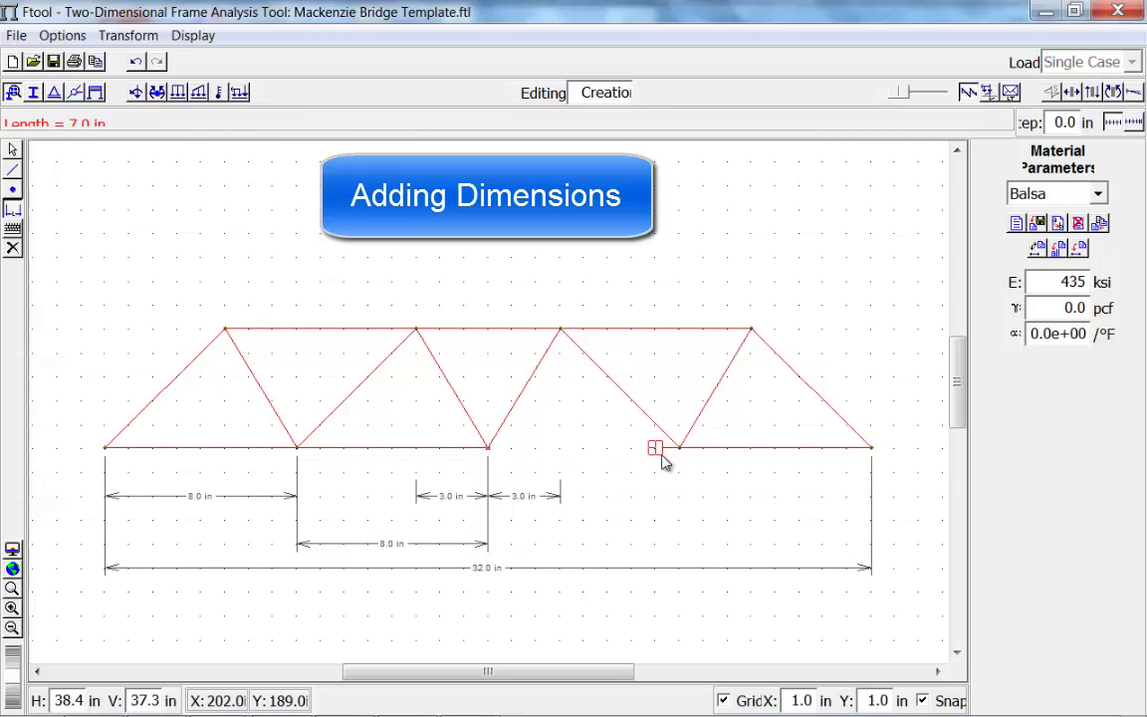
left_click(690, 458)
left_click(679, 544)
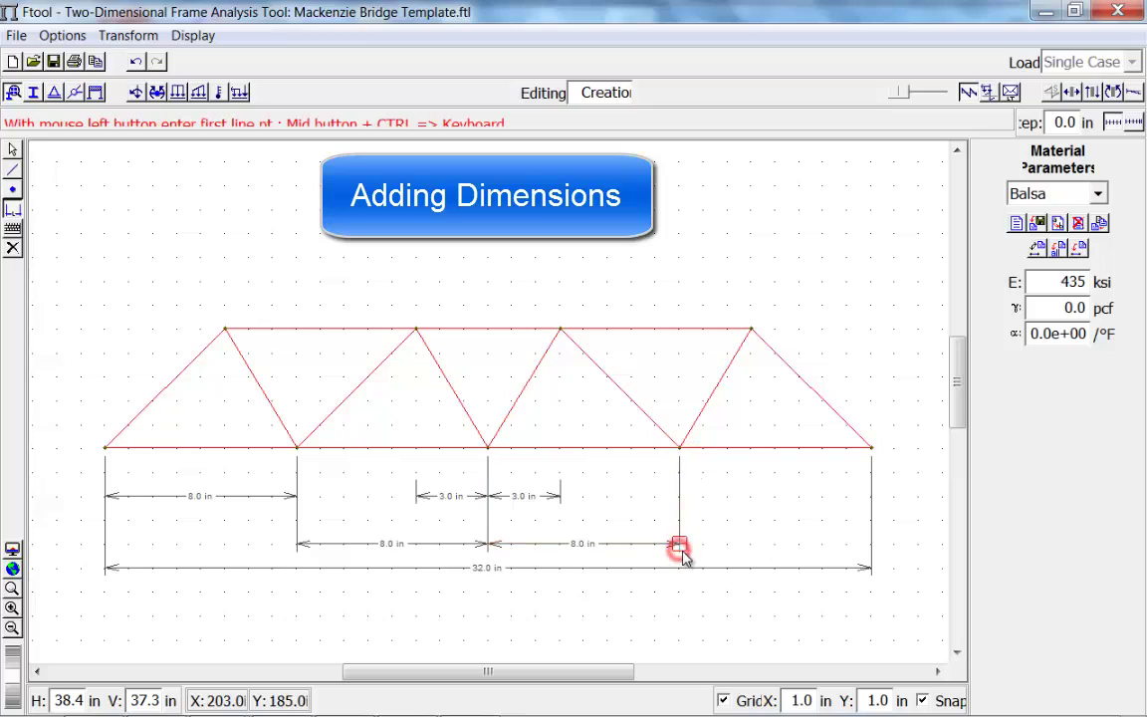
left_click(682, 457)
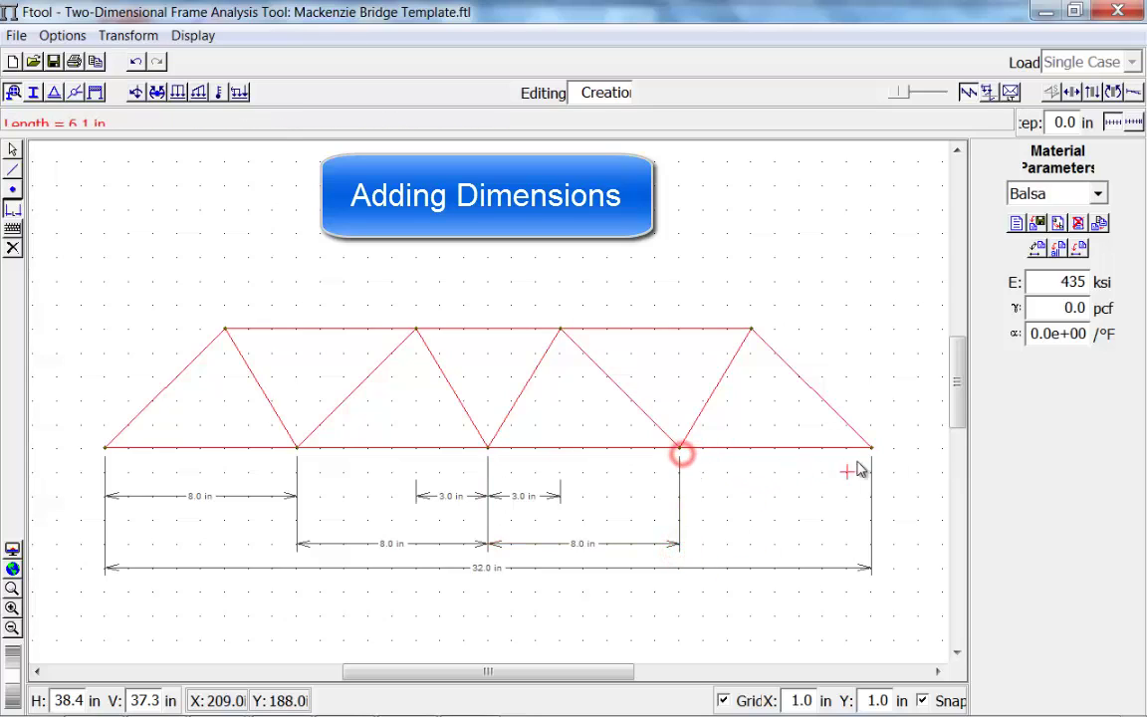
left_click(871, 450)
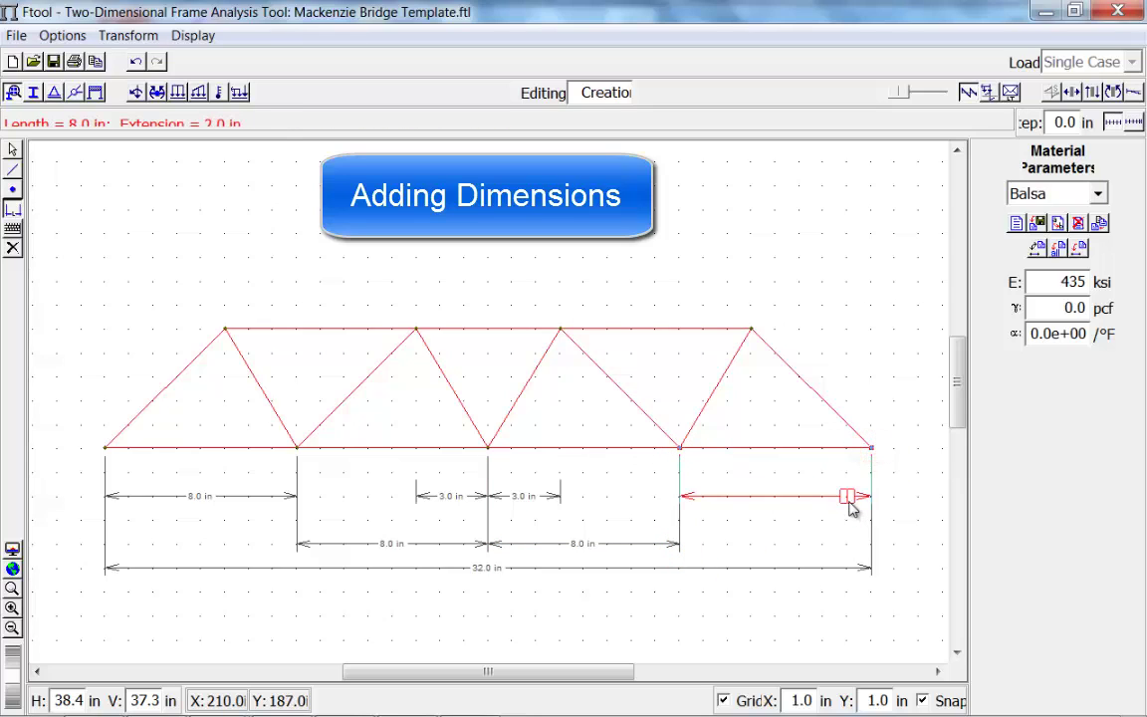
left_click(848, 504)
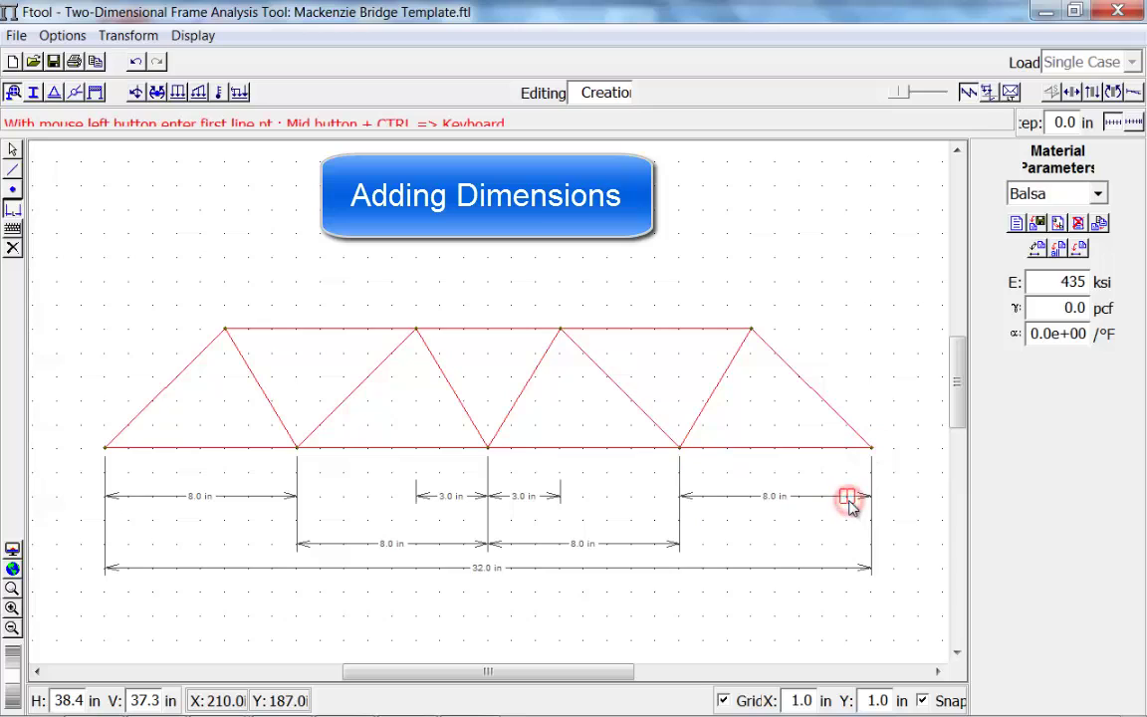
Step: Dimension the three top-chord panels: 8.0, 6.0 and 8.0 in
left_click(225, 328)
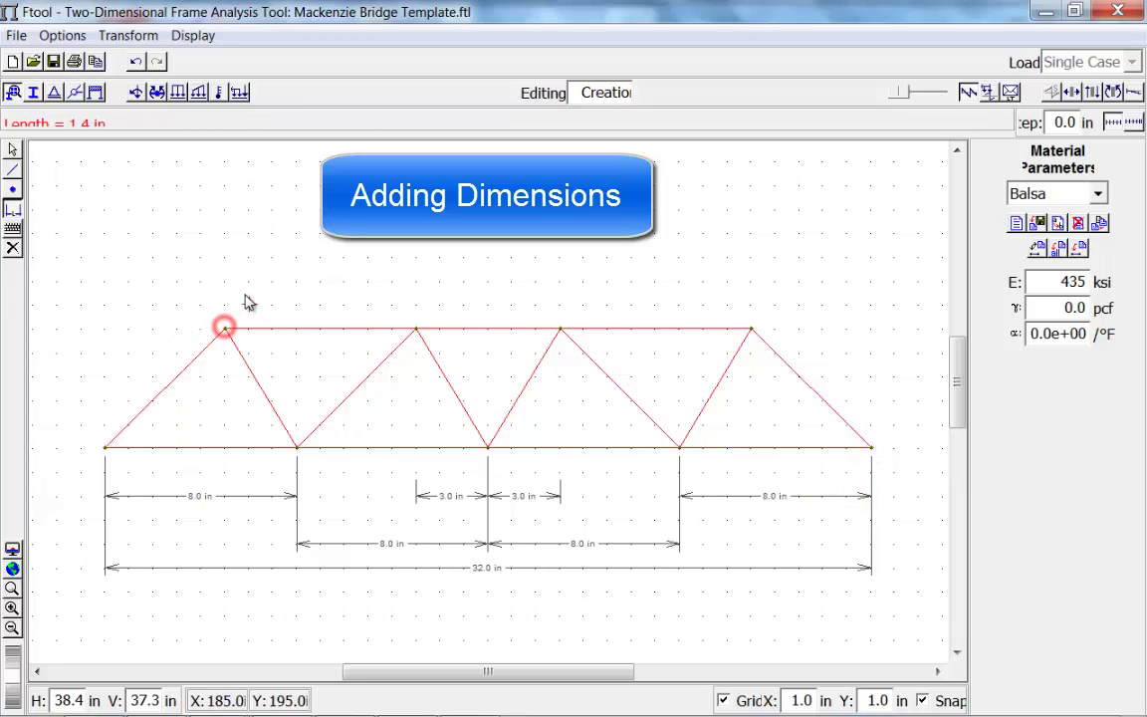
left_click(416, 328)
left_click(415, 289)
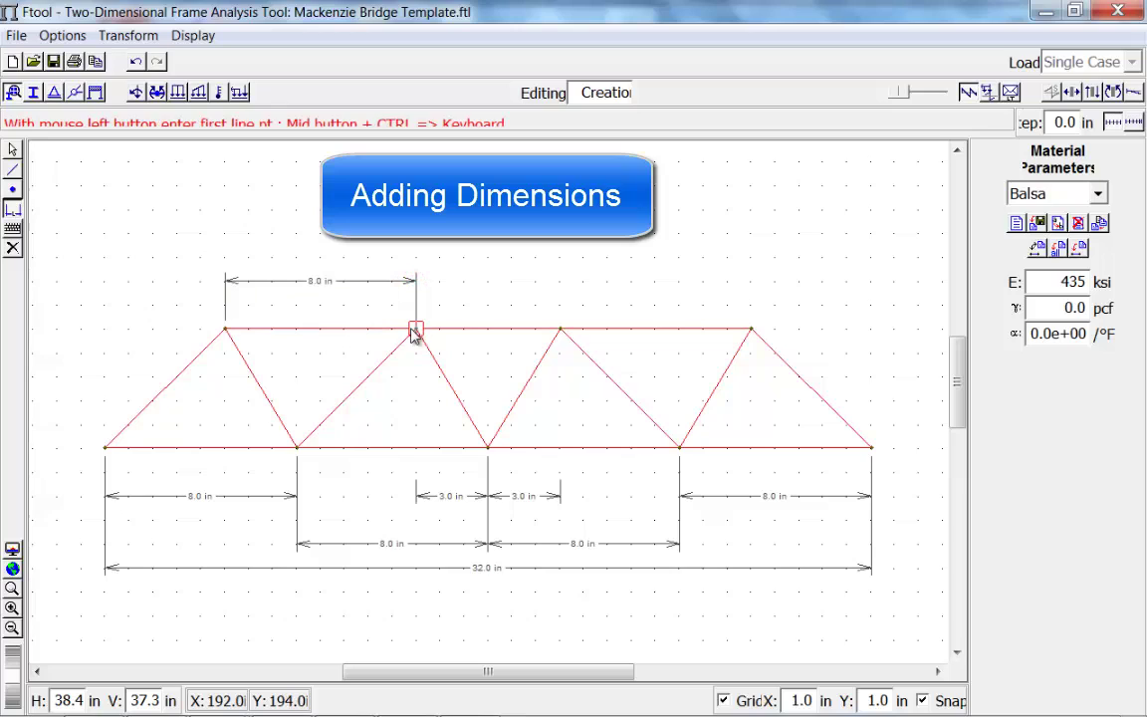
left_click(416, 327)
left_click(559, 327)
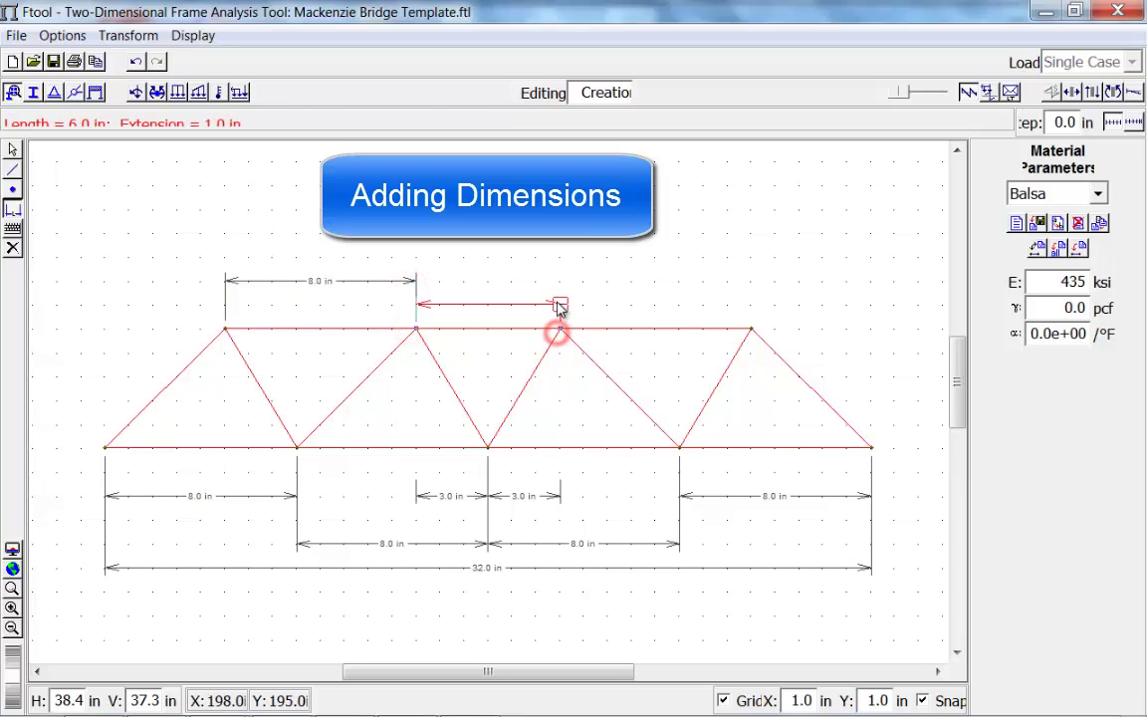
left_click(555, 284)
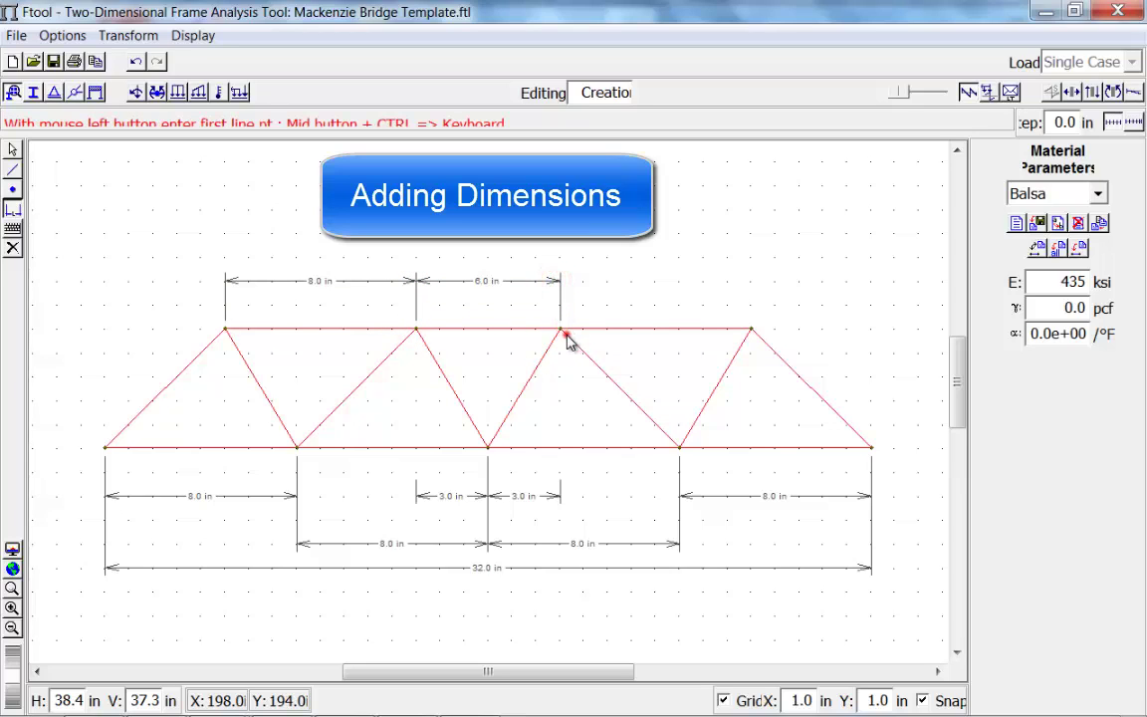
left_click(559, 328)
left_click(750, 327)
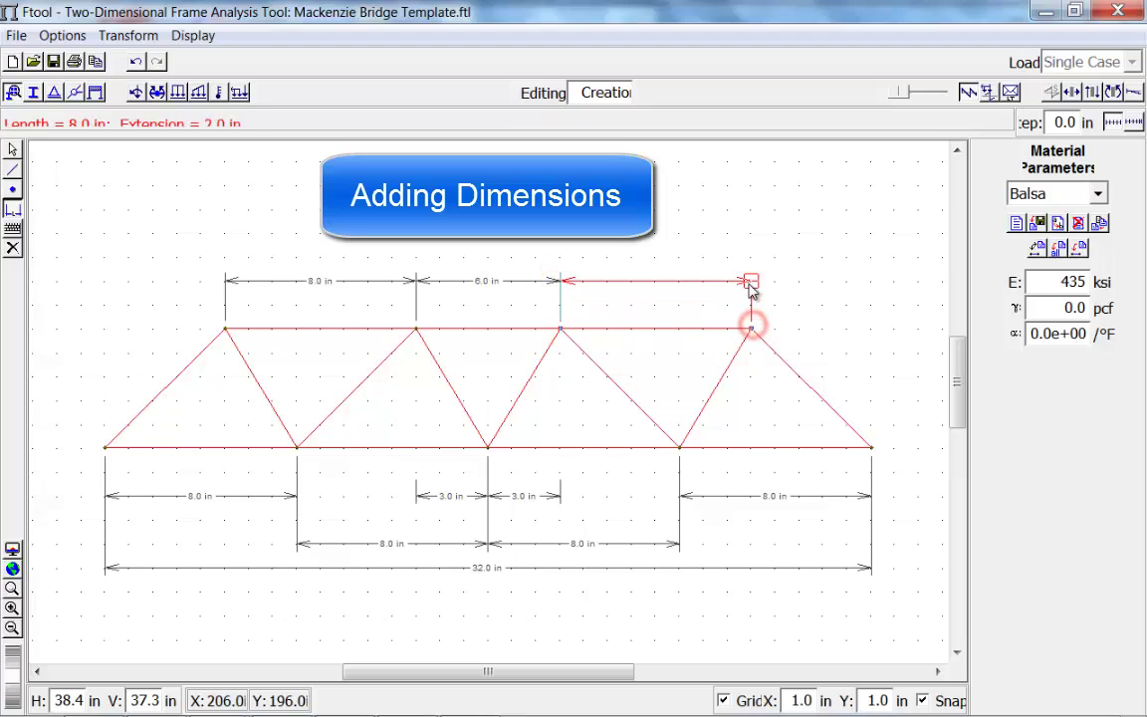
left_click(748, 282)
Step: Dimension the left-side diagonals: 7.1, 5.8, 7.1 and 5.8 in
left_click(103, 448)
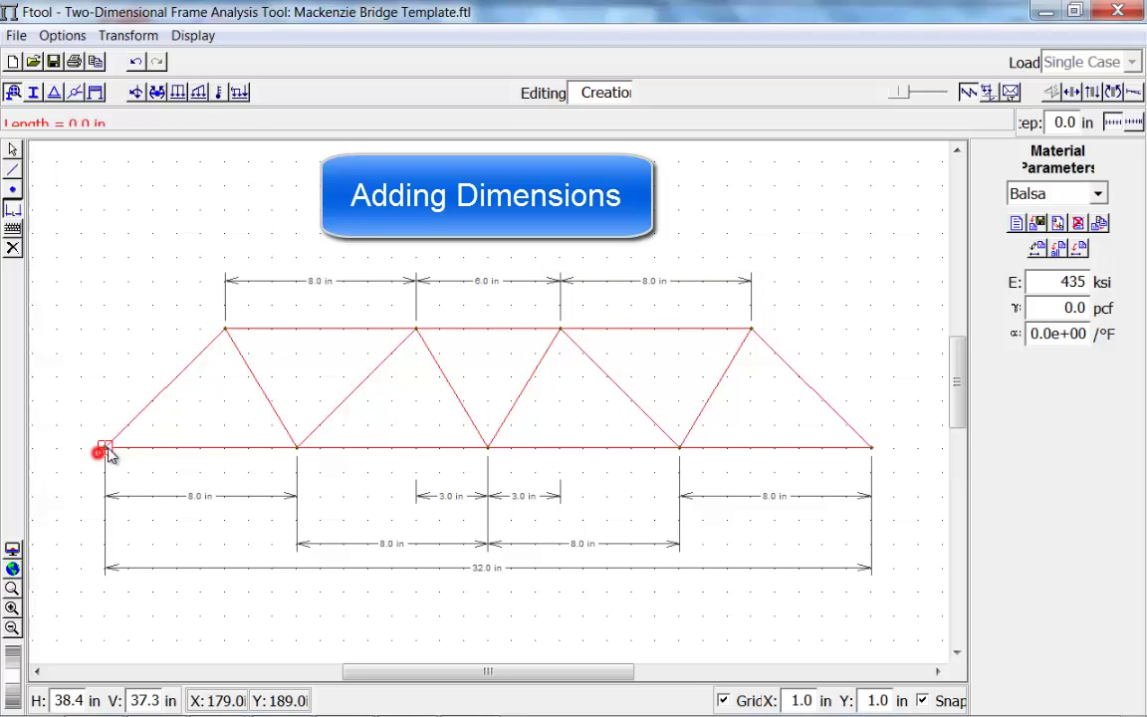
left_click(221, 331)
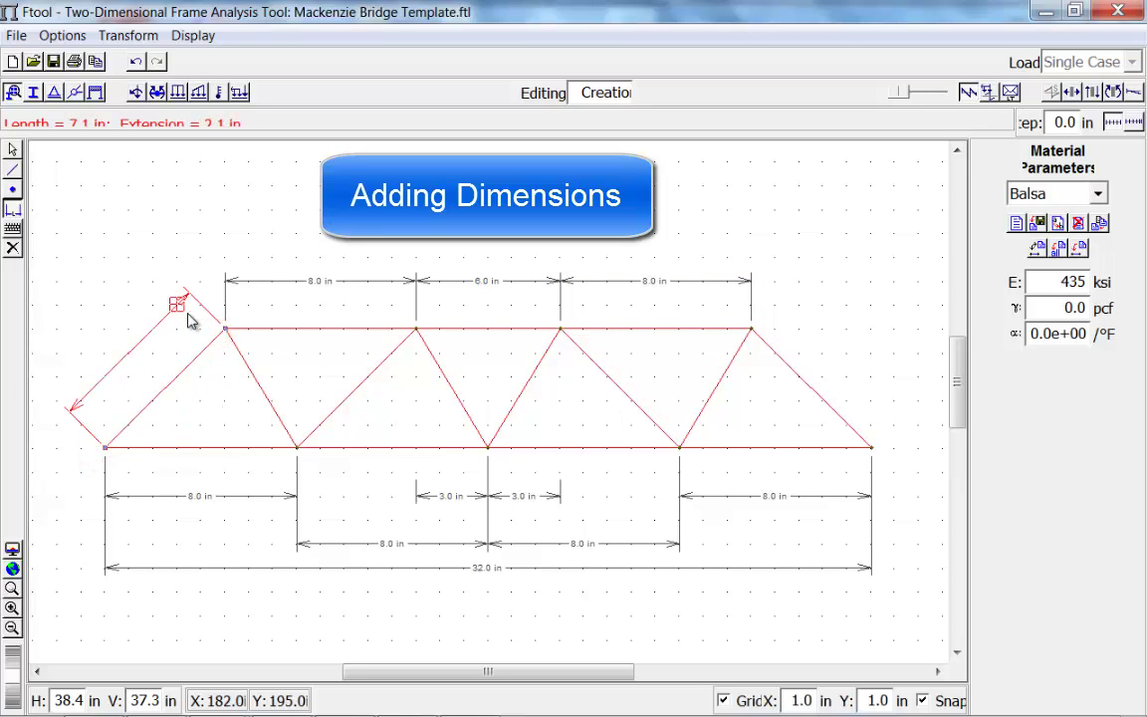
left_click(187, 314)
left_click(225, 329)
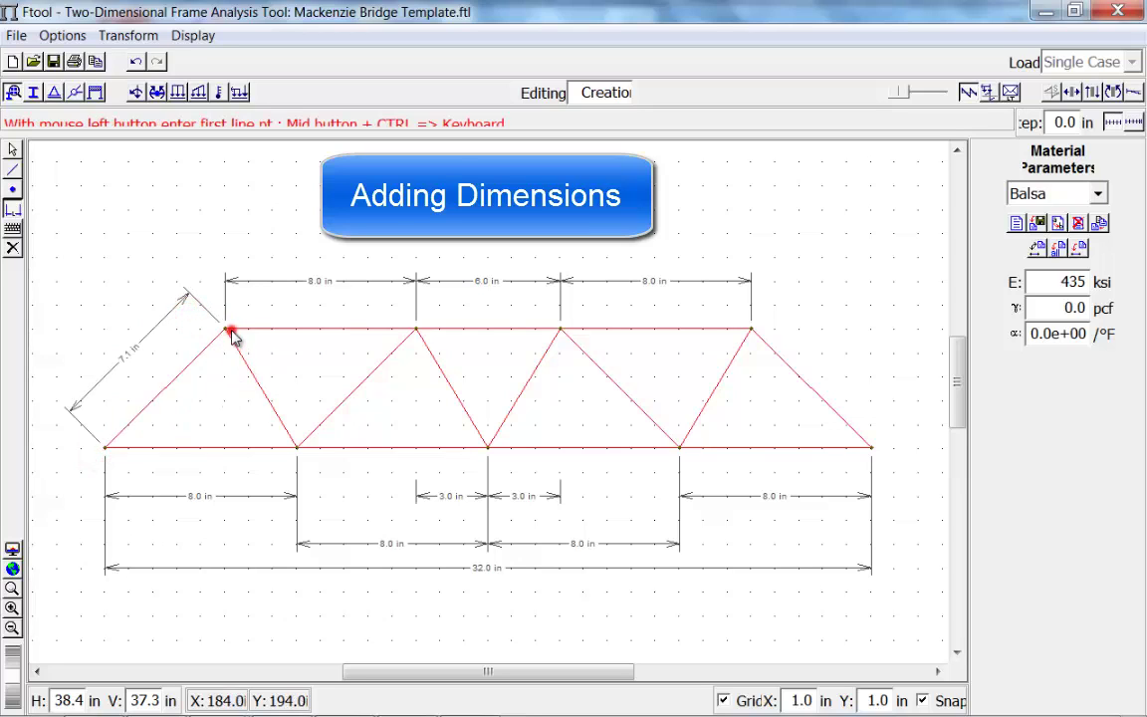
left_click(295, 448)
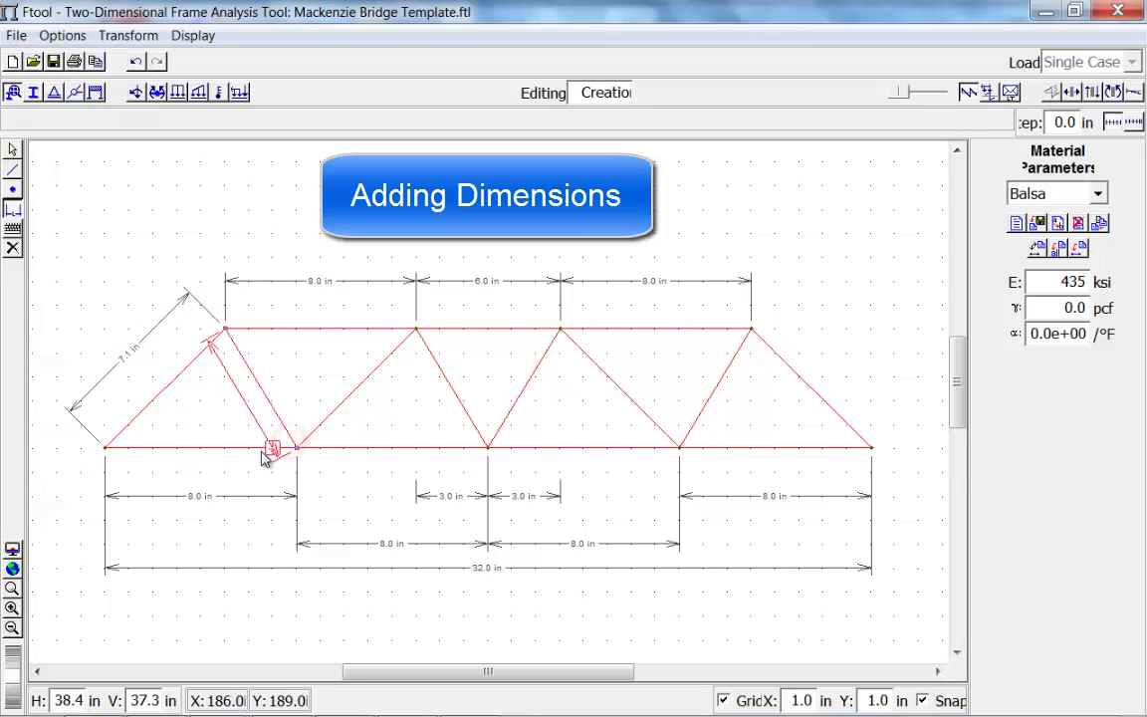
left_click(256, 453)
left_click(298, 447)
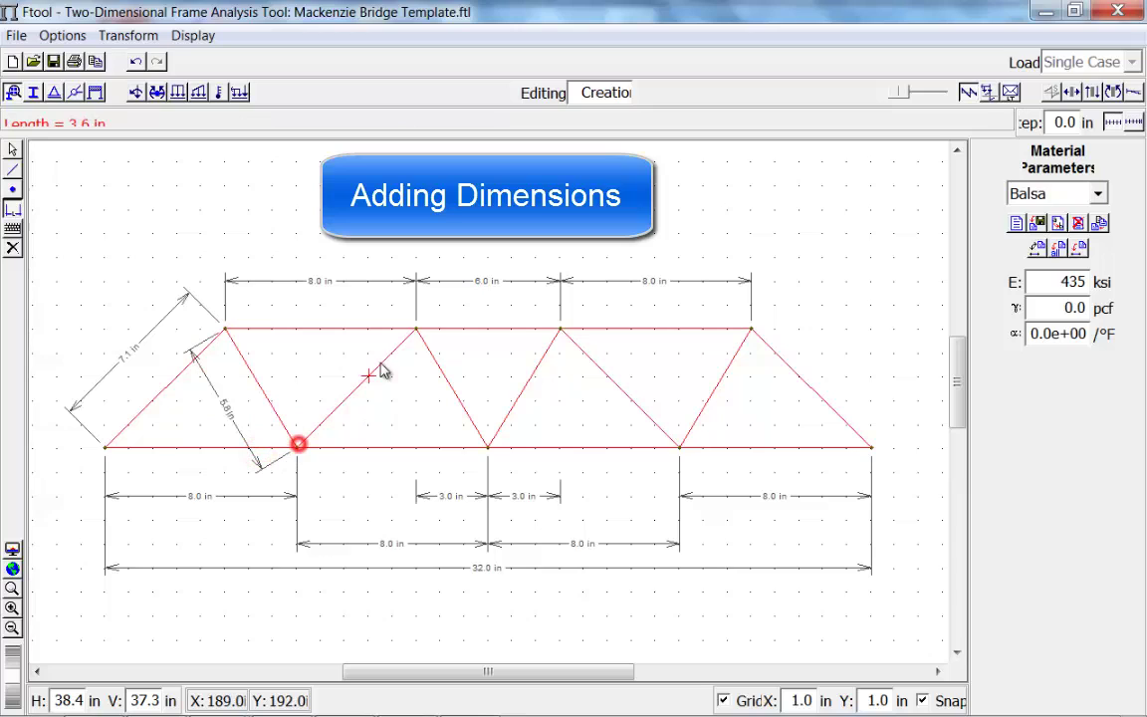
left_click(415, 330)
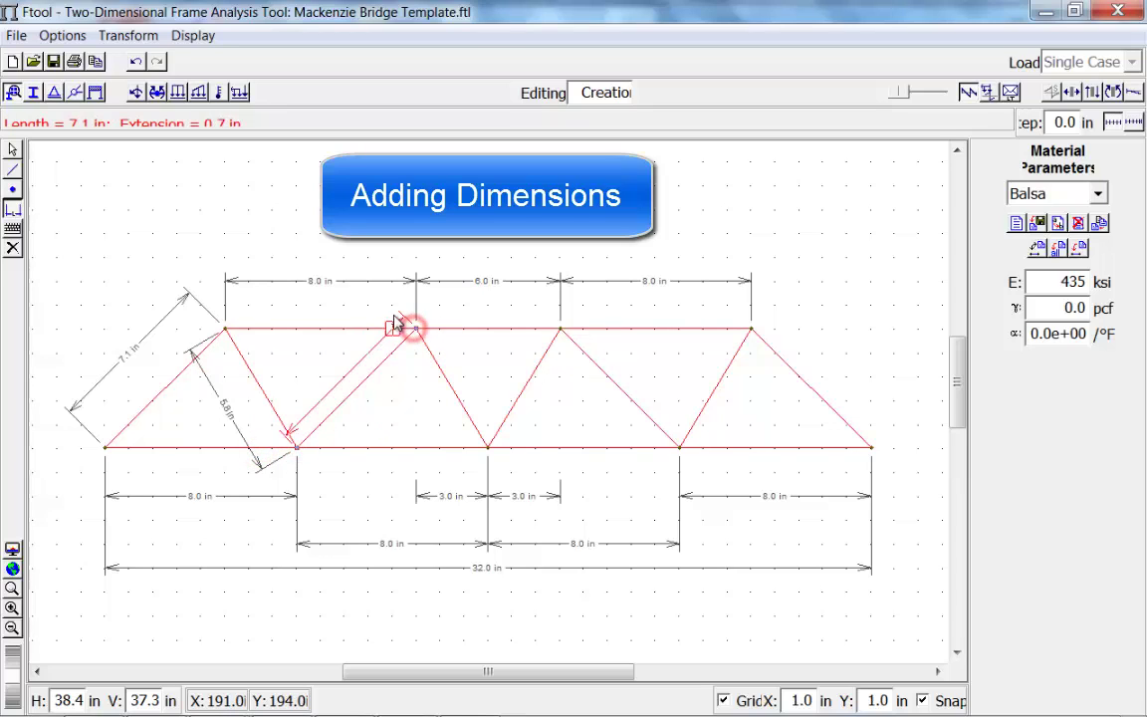
left_click(384, 306)
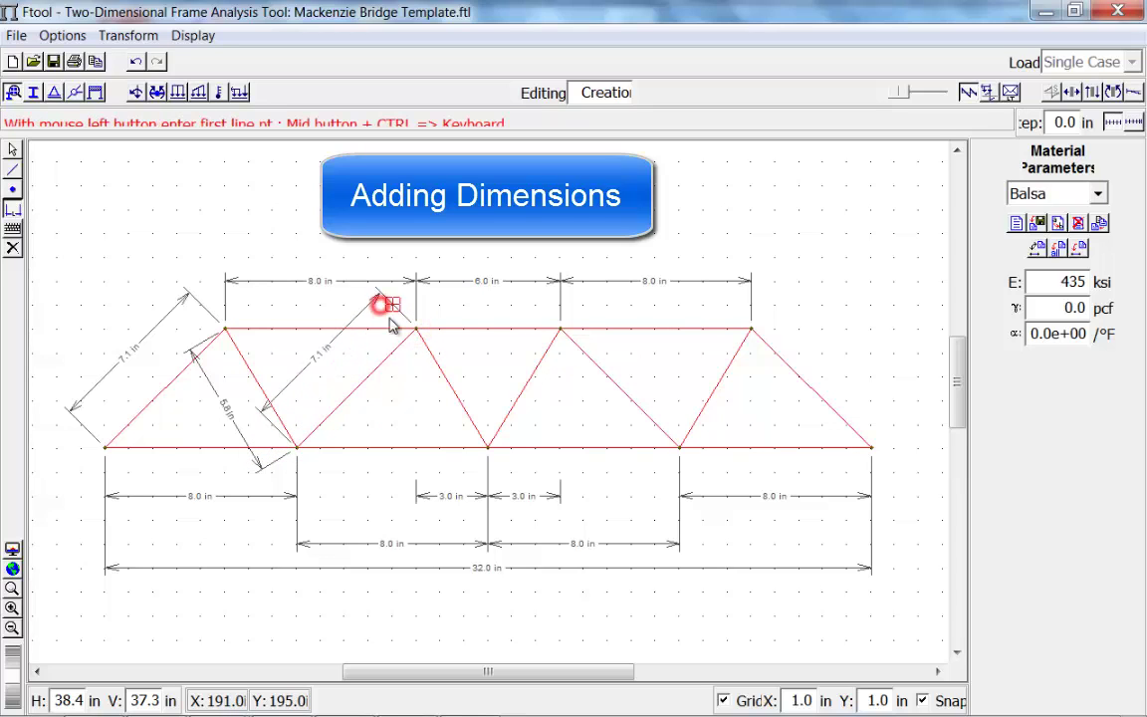
left_click(417, 332)
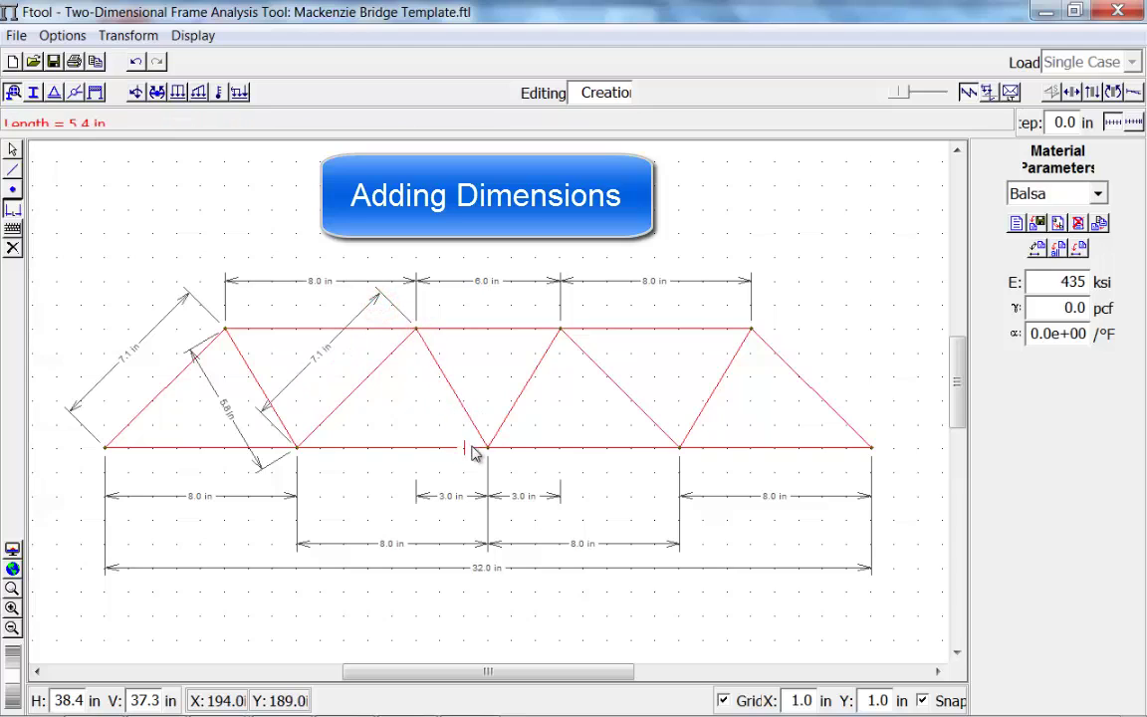
left_click(485, 448)
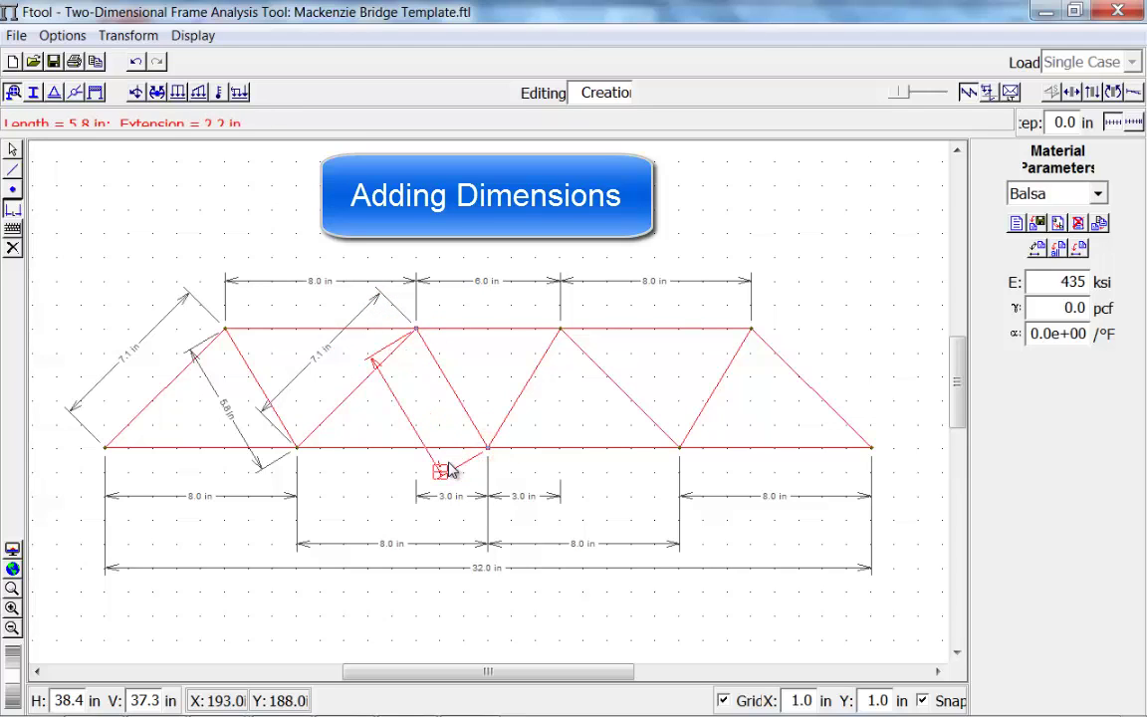
left_click(451, 470)
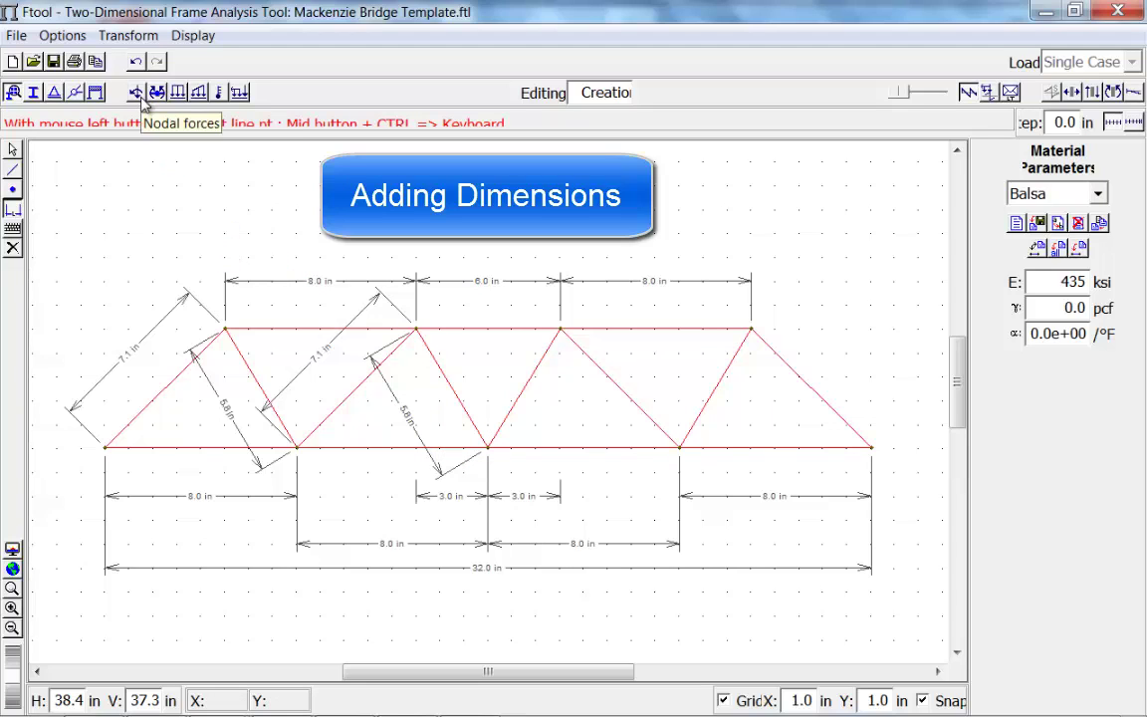
Step: Apply a Y-fixed support at the left bottom node and a roller at the right bottom node
left_click(54, 91)
left_click(105, 448)
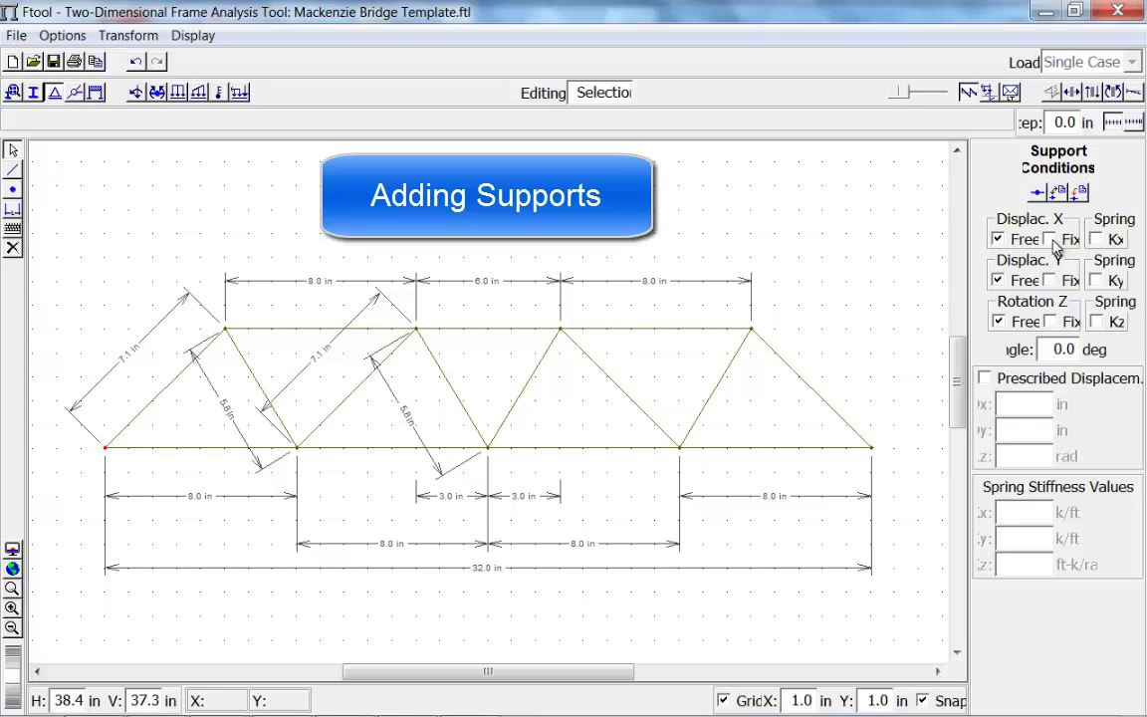
left_click(1050, 281)
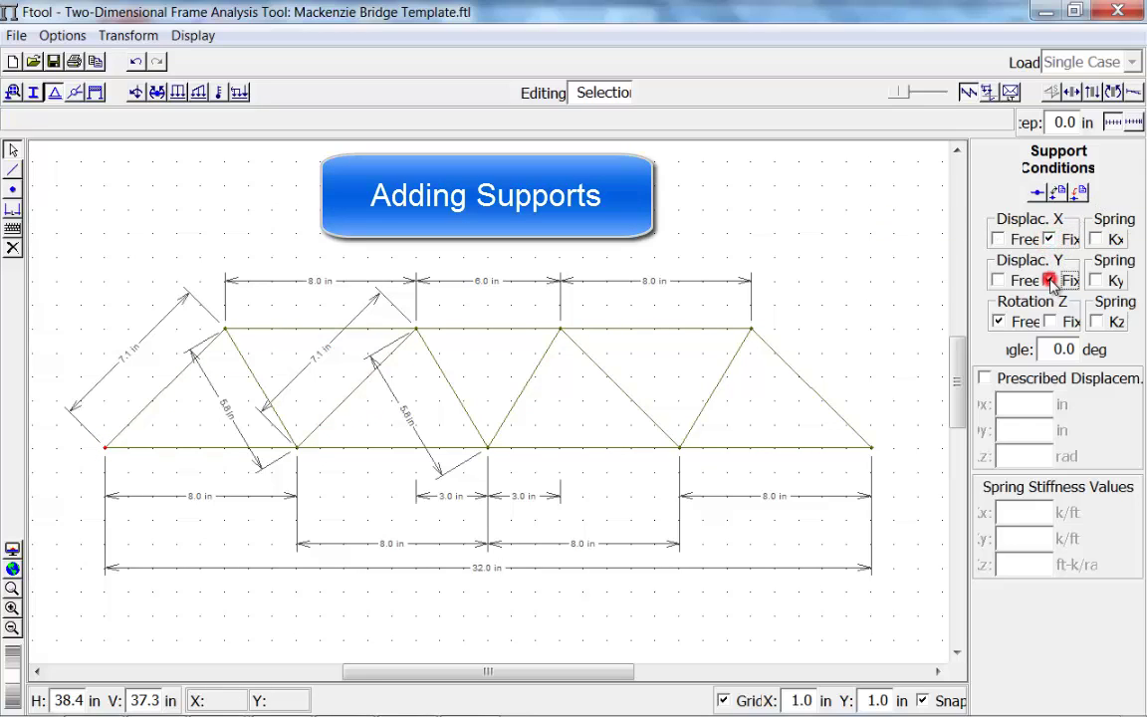
left_click(1081, 192)
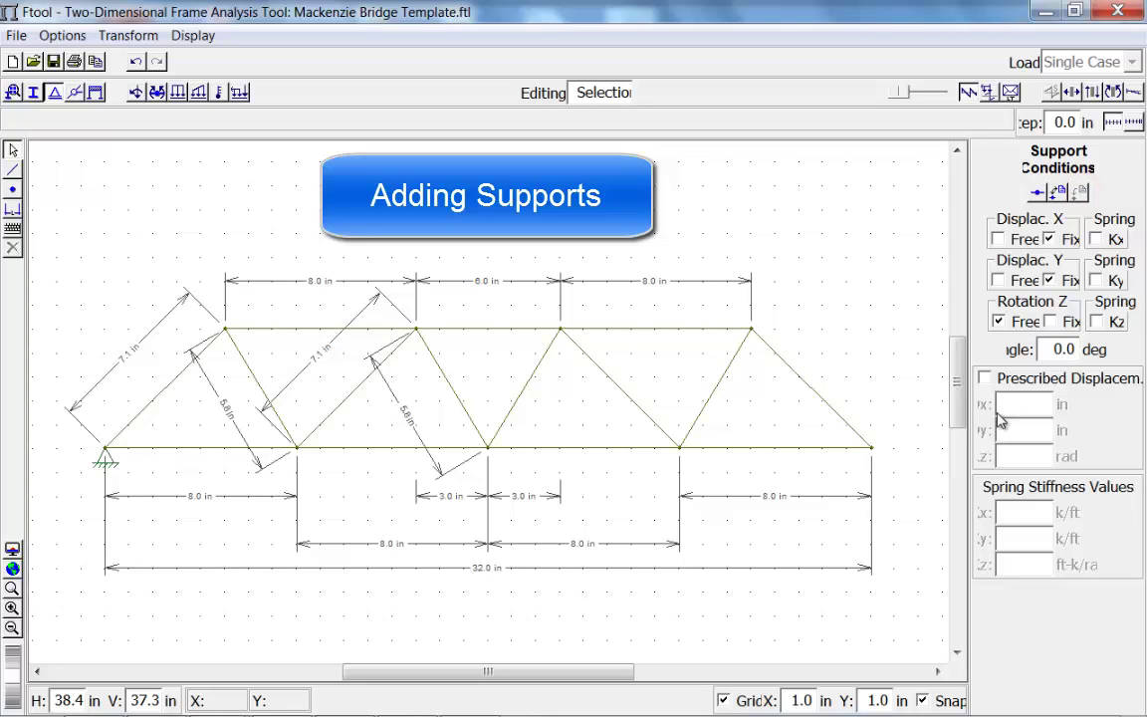
left_click(871, 449)
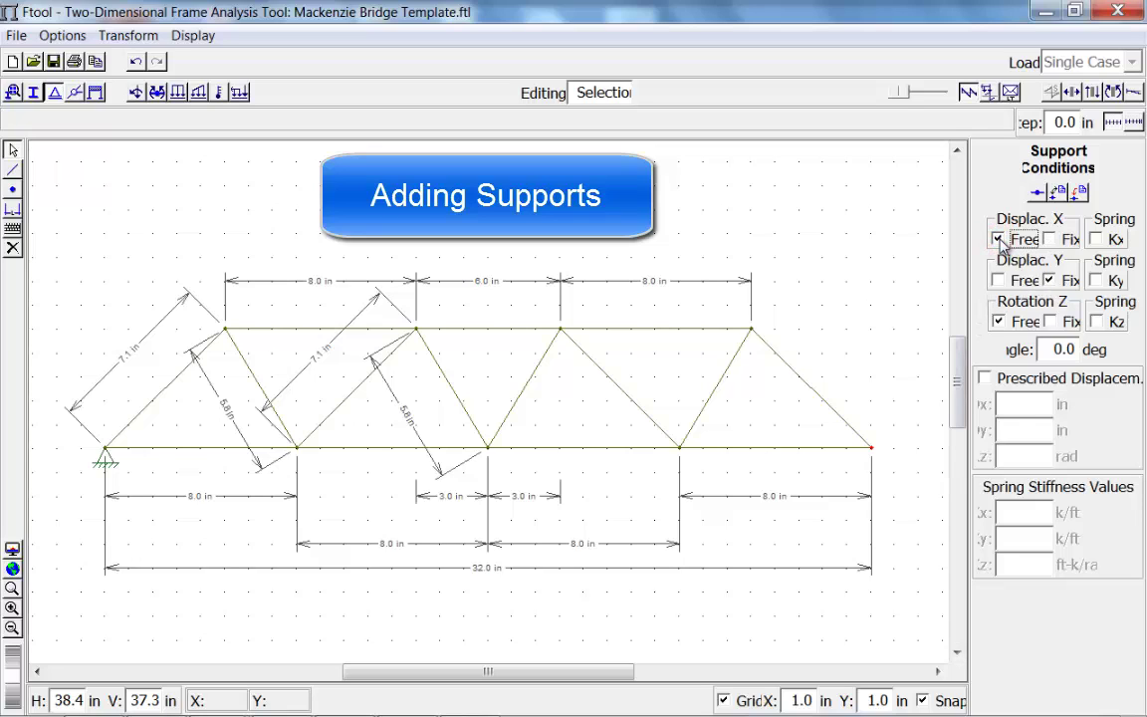
left_click(1081, 192)
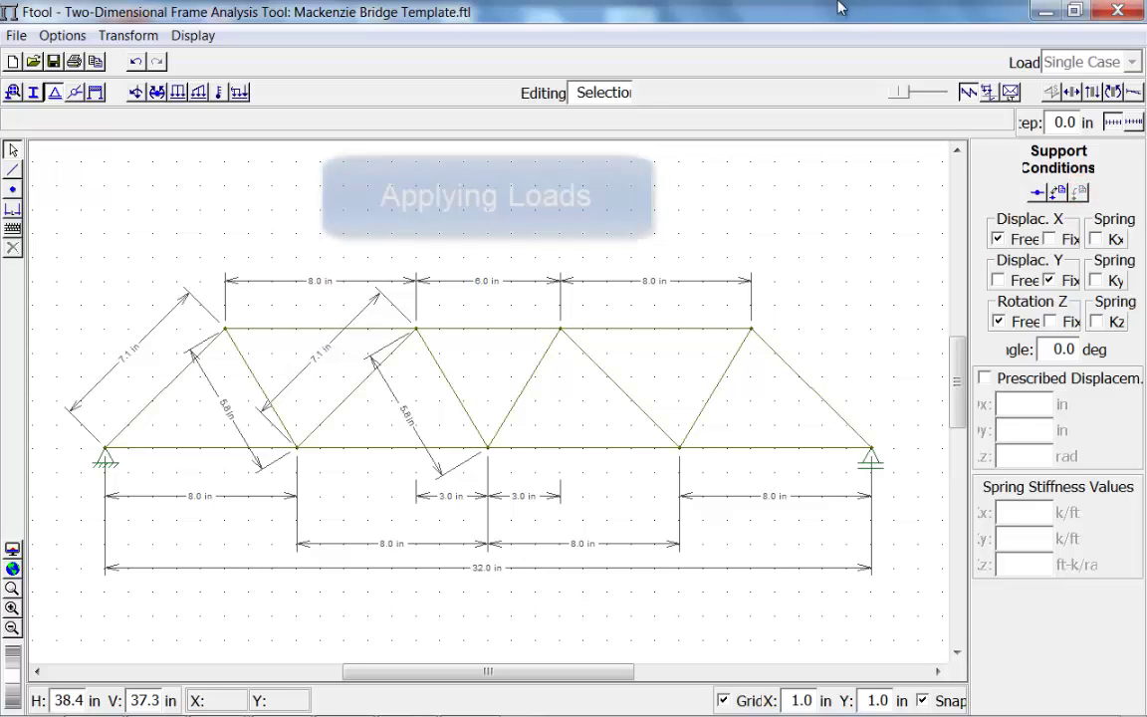
Step: Apply the Engr101_Load (Fy = -5 lb) to the two middle top-chord nodes
left_click(135, 92)
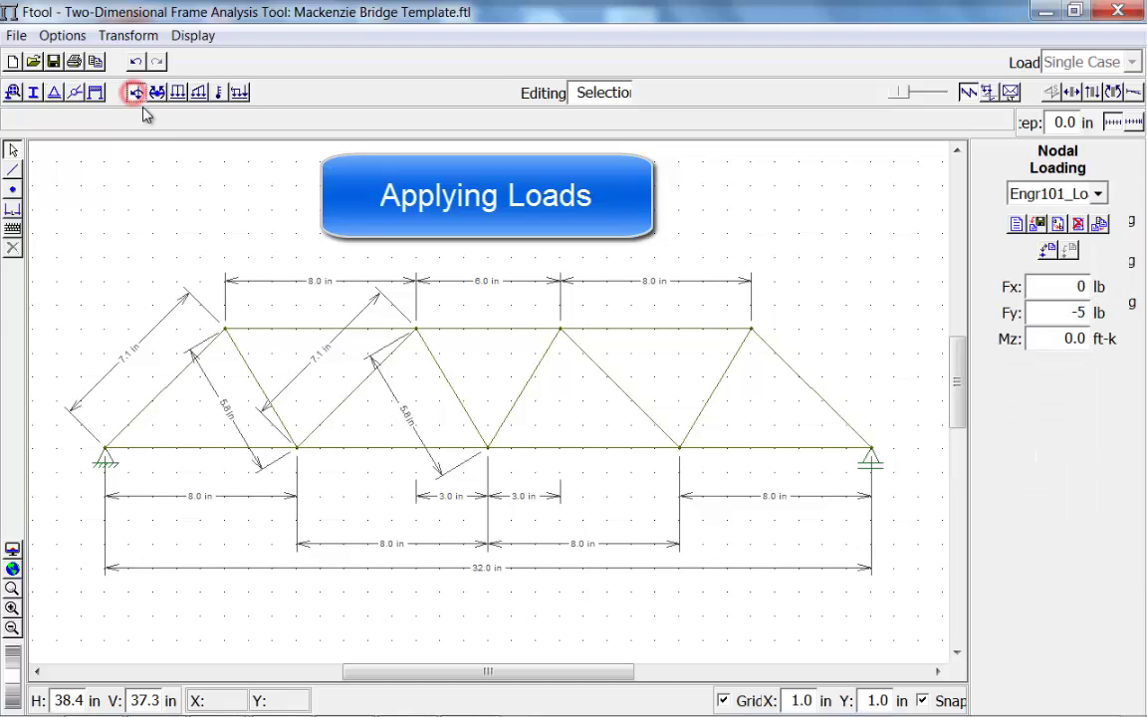
left_click(1098, 194)
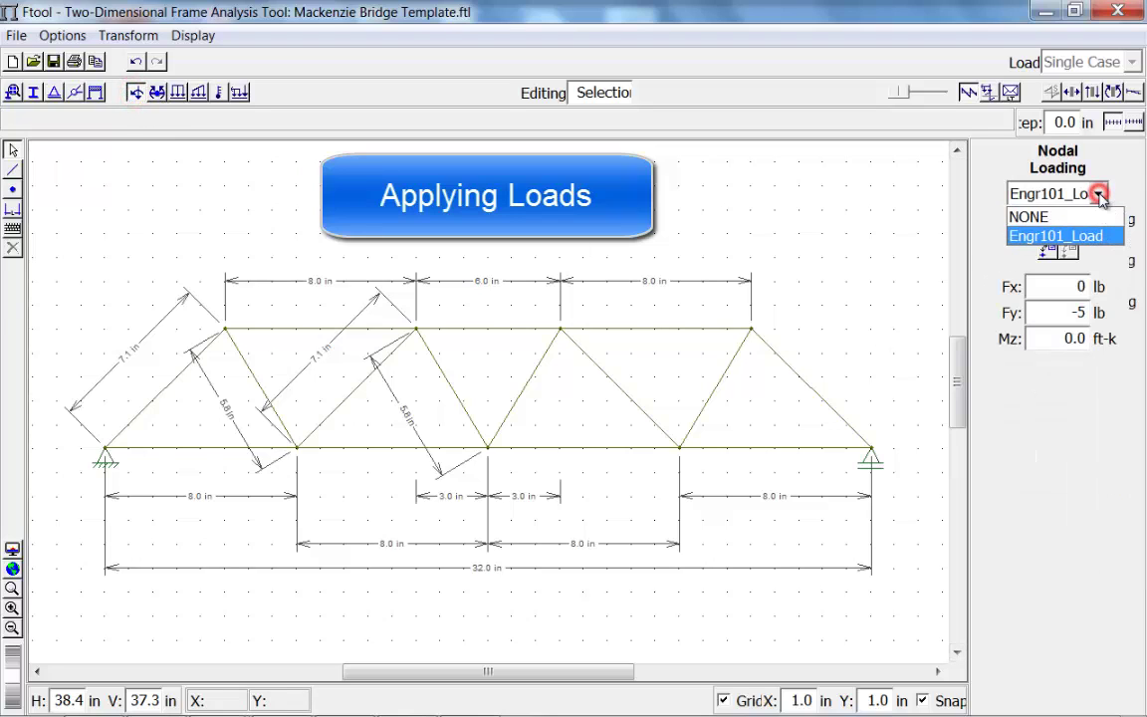
left_click(1099, 196)
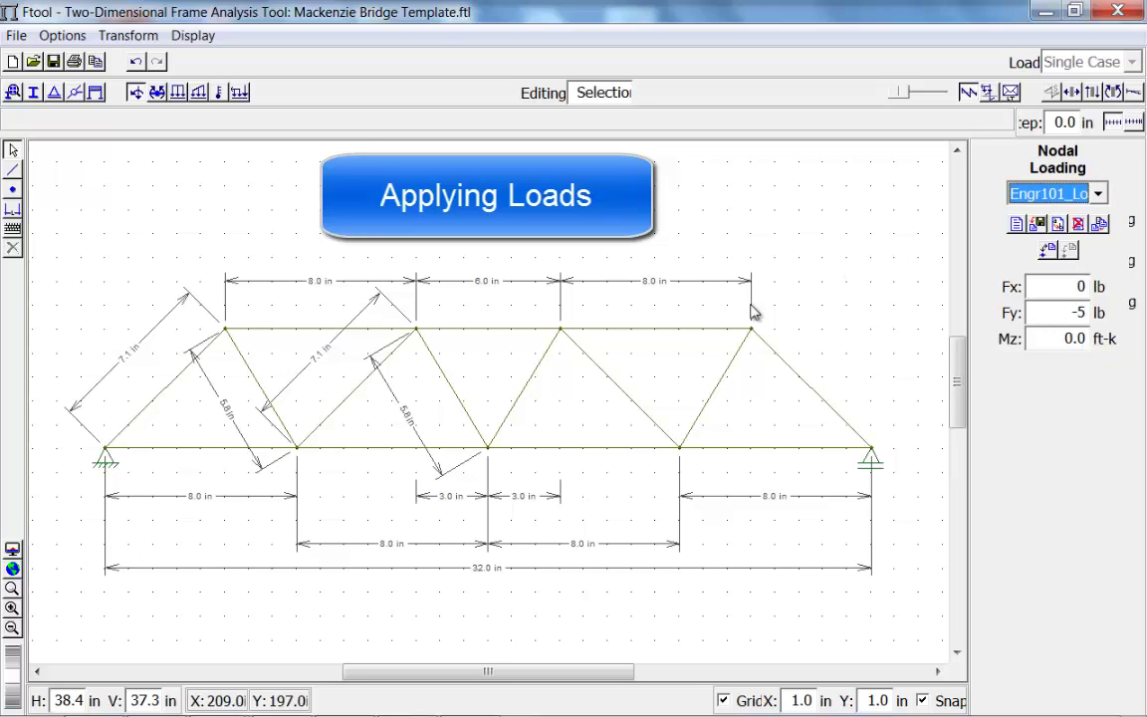
left_click(418, 332)
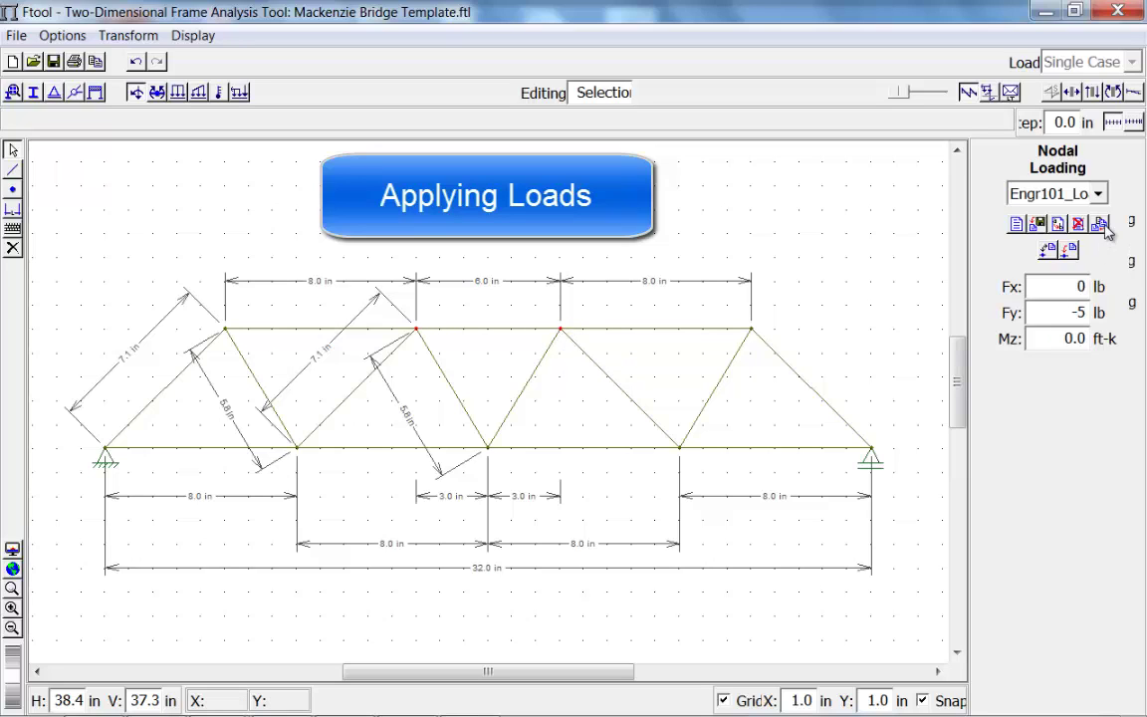
left_click(1070, 252)
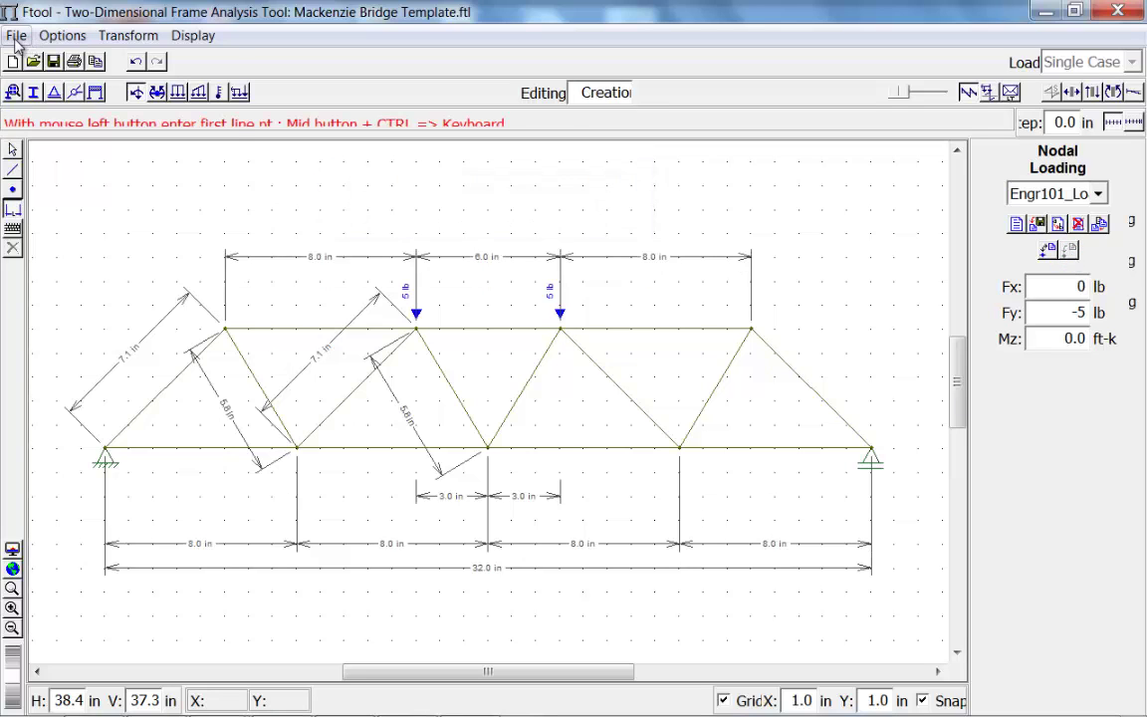
Step: Save the loaded truss model under the new name Example 2.ftl
left_click(16, 36)
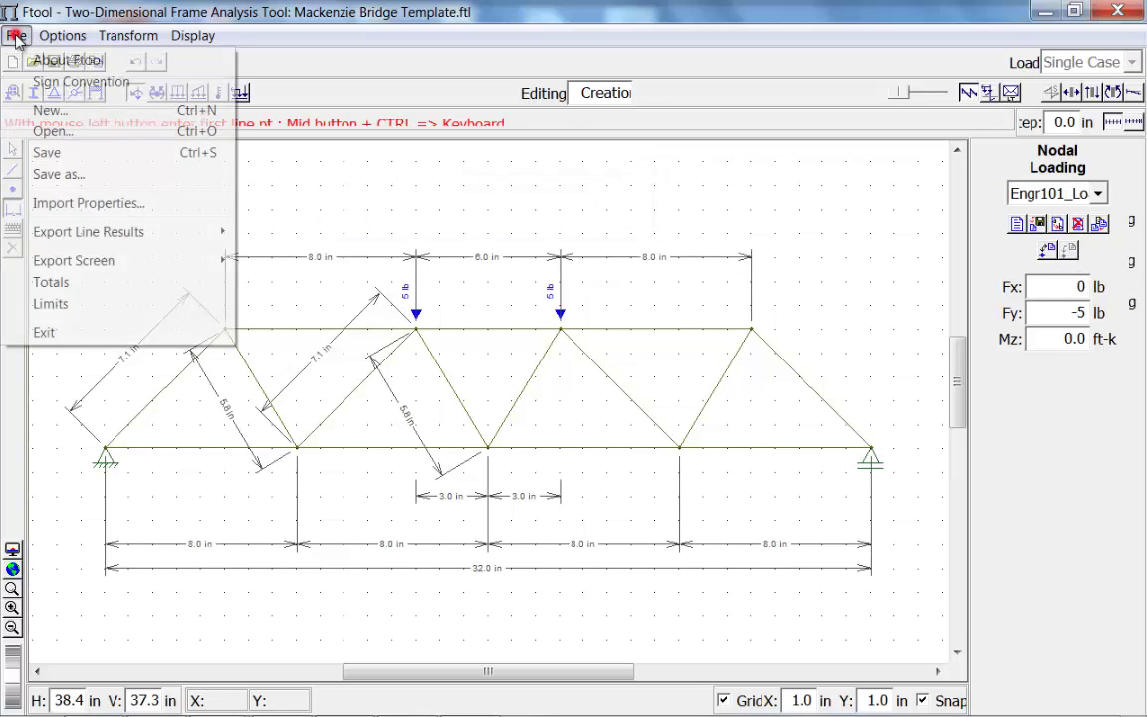
left_click(70, 175)
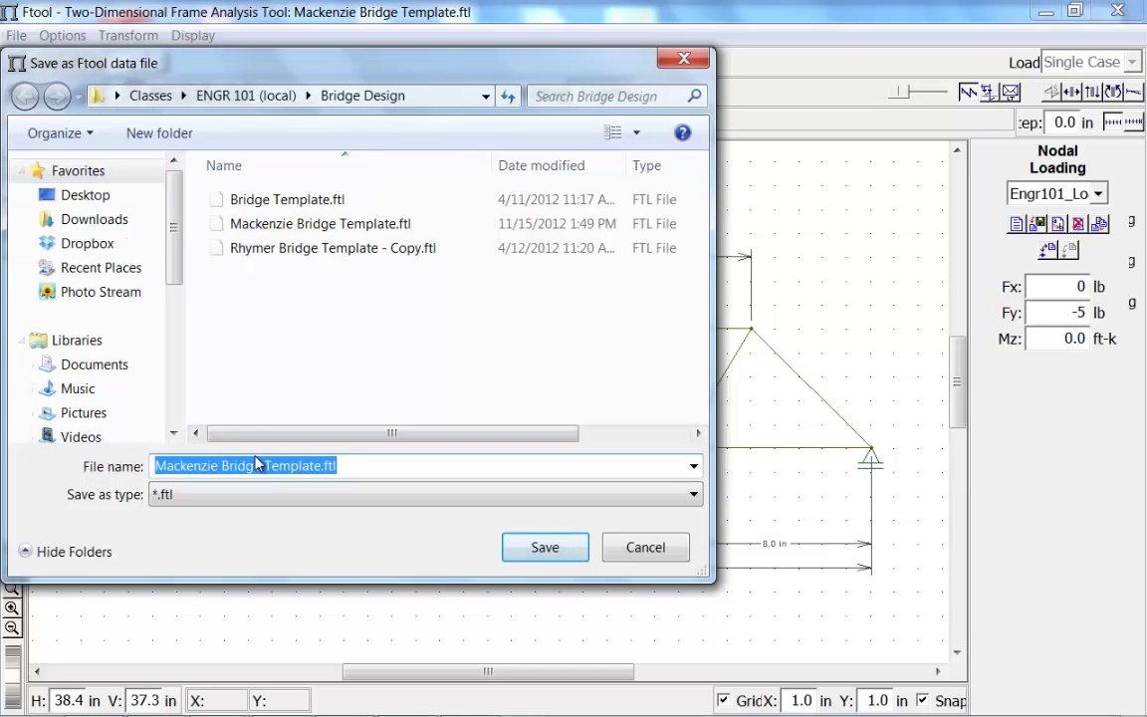
type("Example 2")
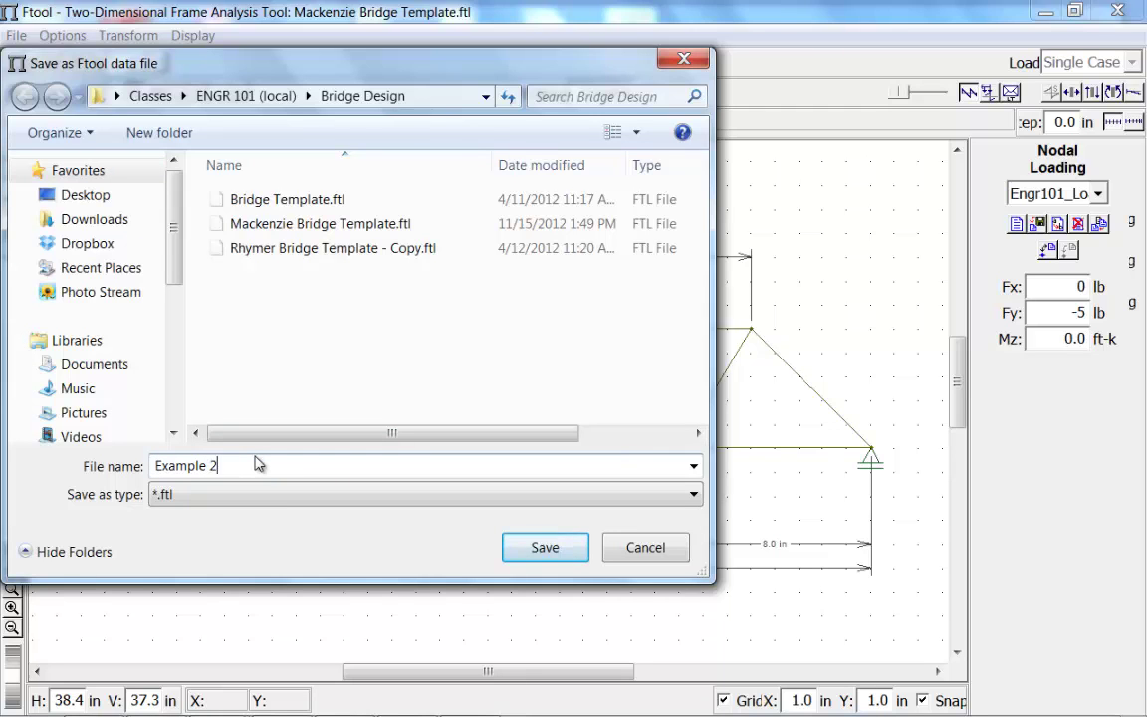
key("Return")
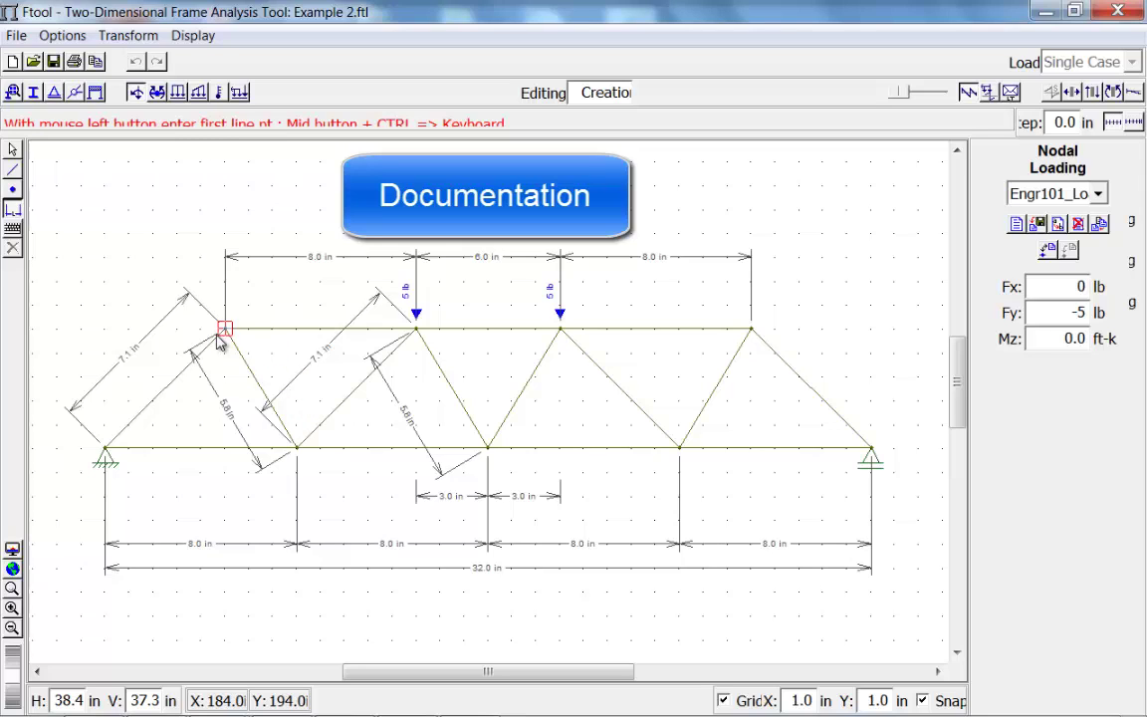
Step: Copy the Example 2 truss drawing to the clipboard via Export Screen > Clipboard
left_click(17, 38)
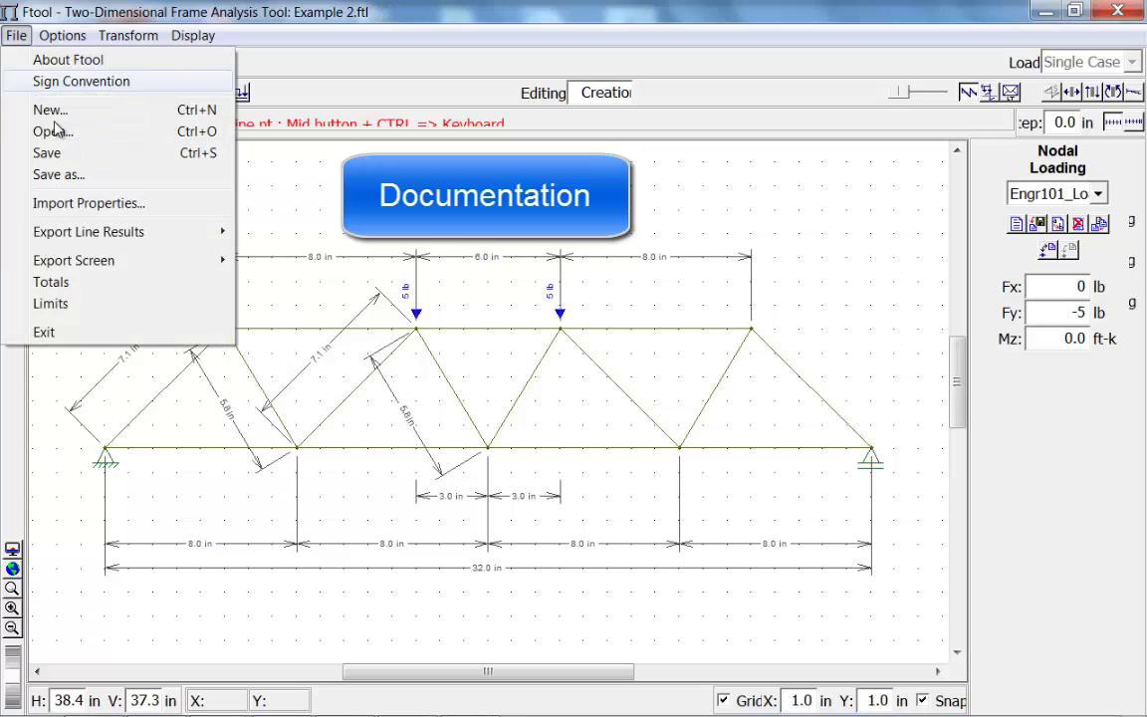
mouse_move(106, 265)
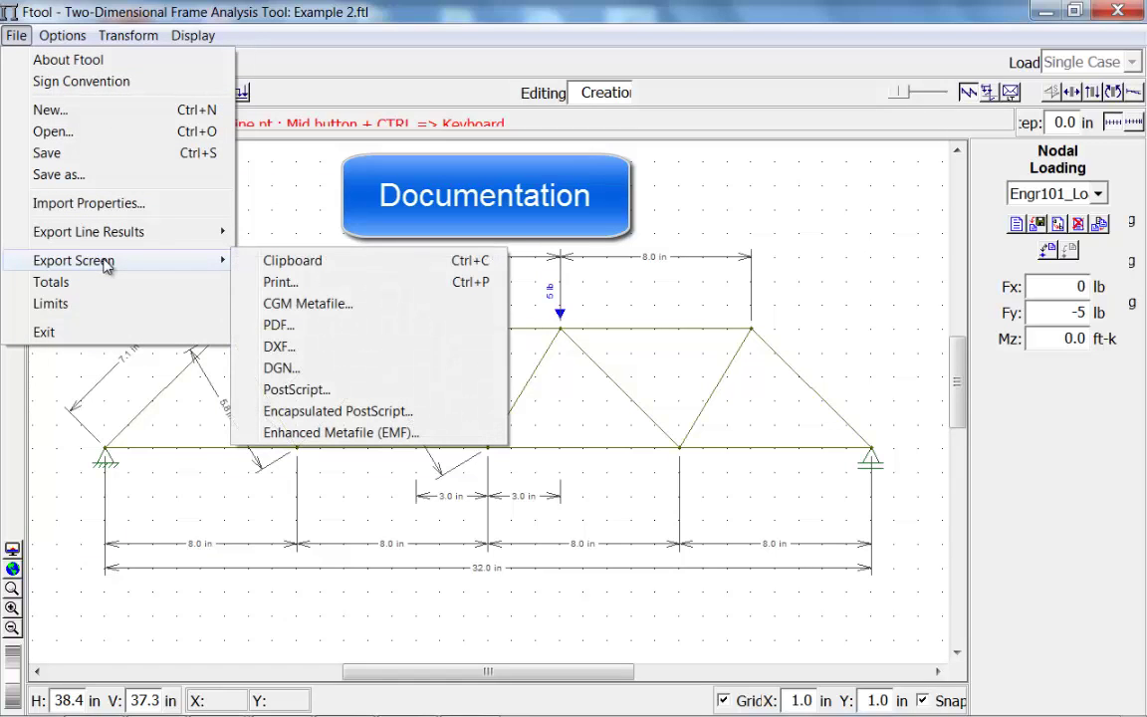
left_click(277, 264)
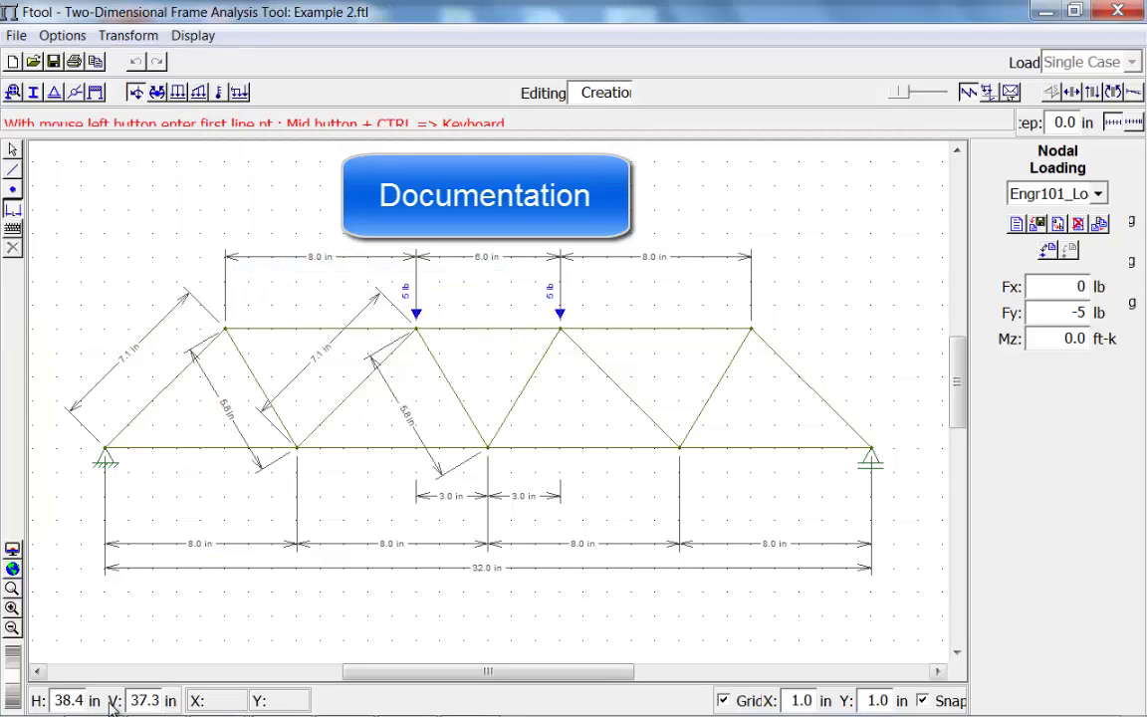
Step: Launch Word, paste the truss drawing into a blank document, and return to Ftool
left_click(45, 692)
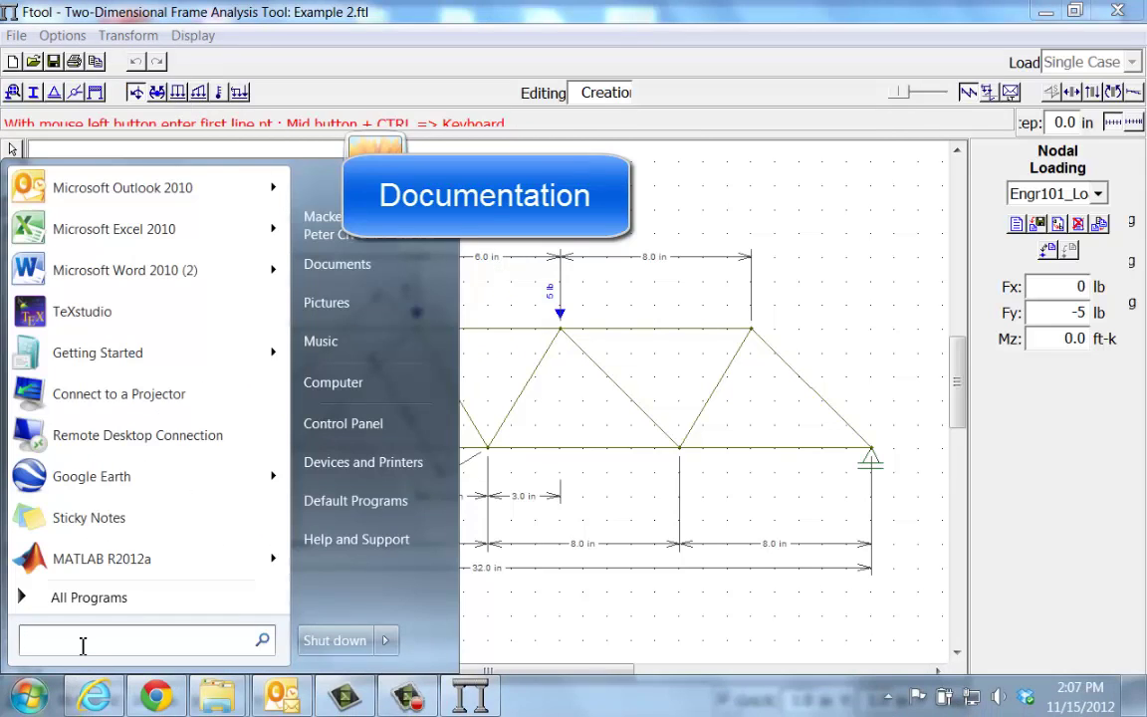
type("word")
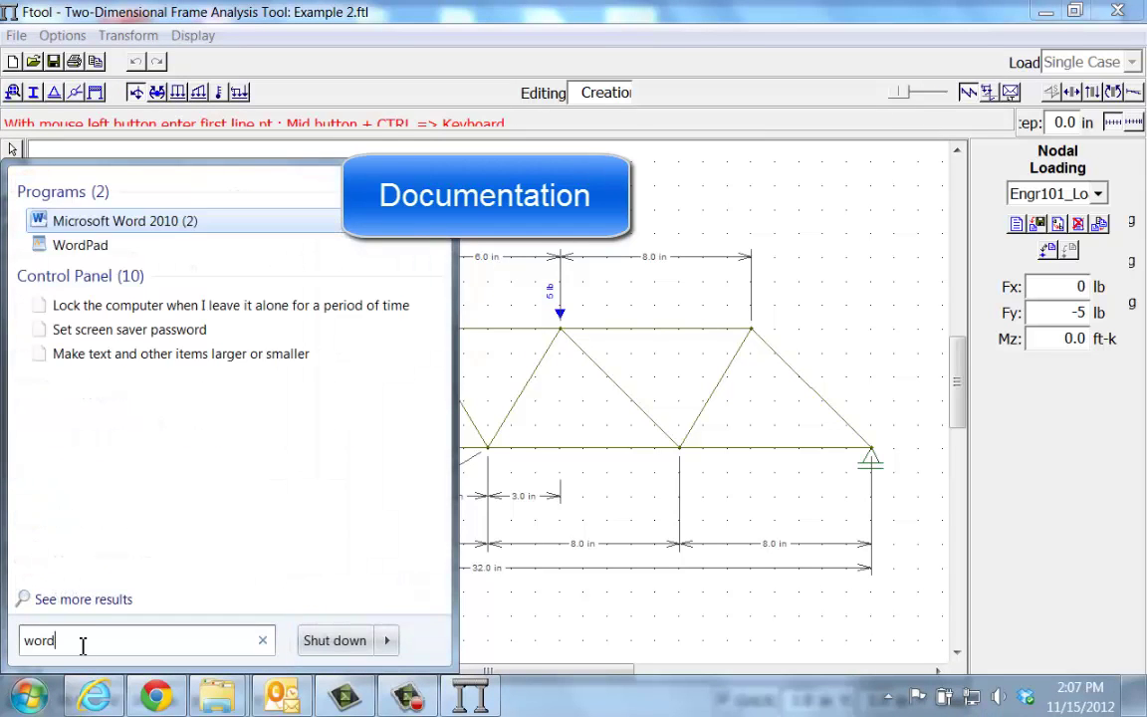
key("Return")
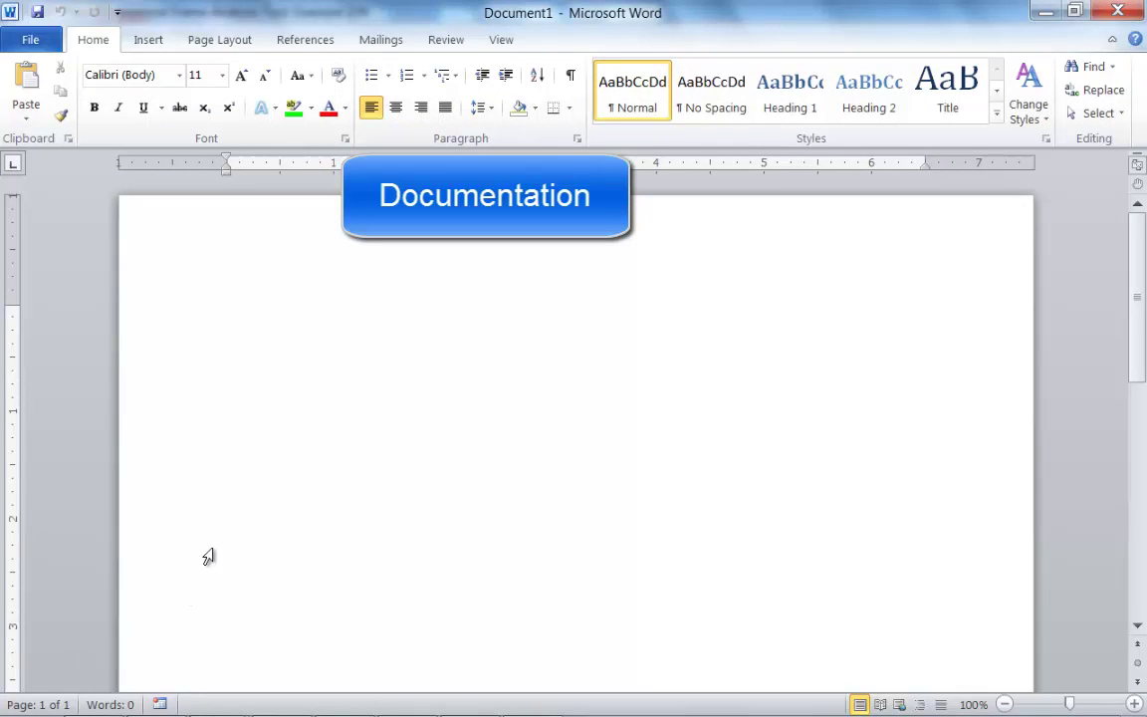
key("ctrl+v")
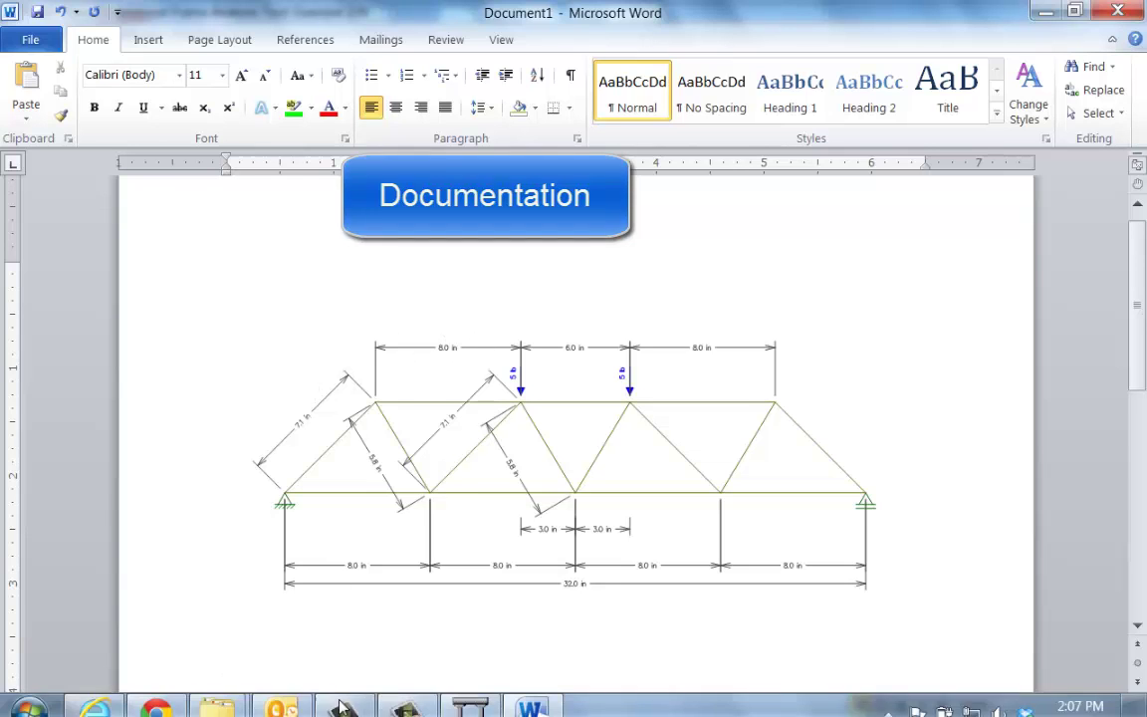
left_click(459, 705)
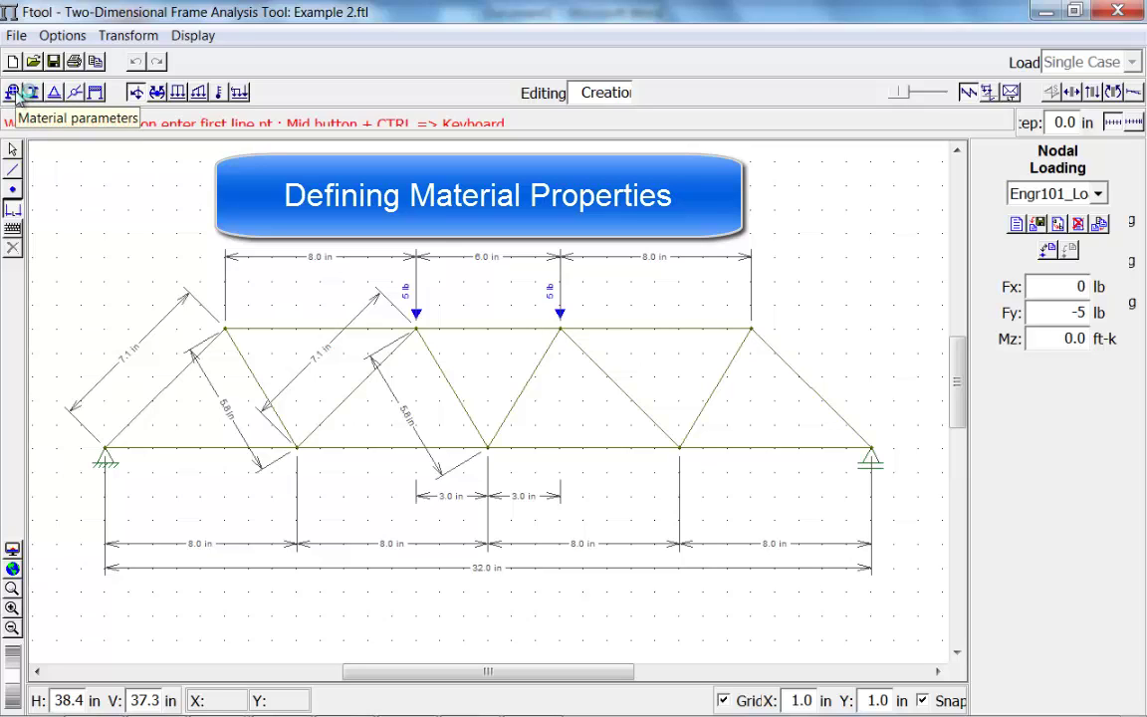
Step: Box-select all truss members and apply the Balsa material (E = 435 ksi) to them
left_click(14, 93)
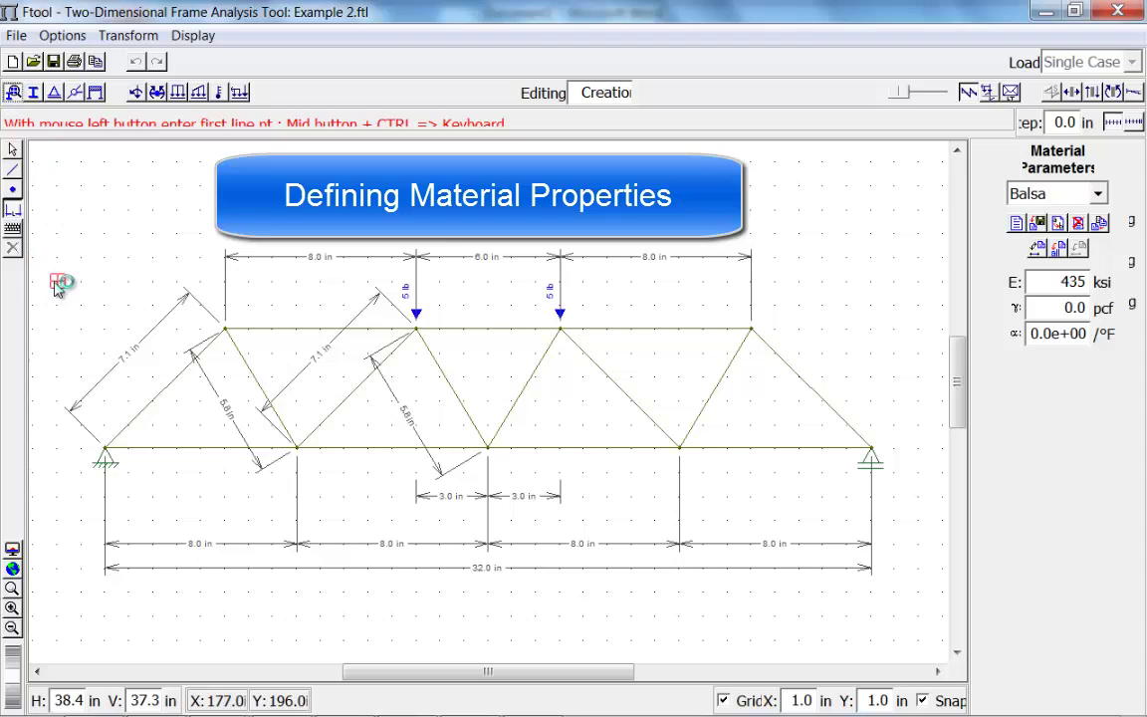
left_click(14, 149)
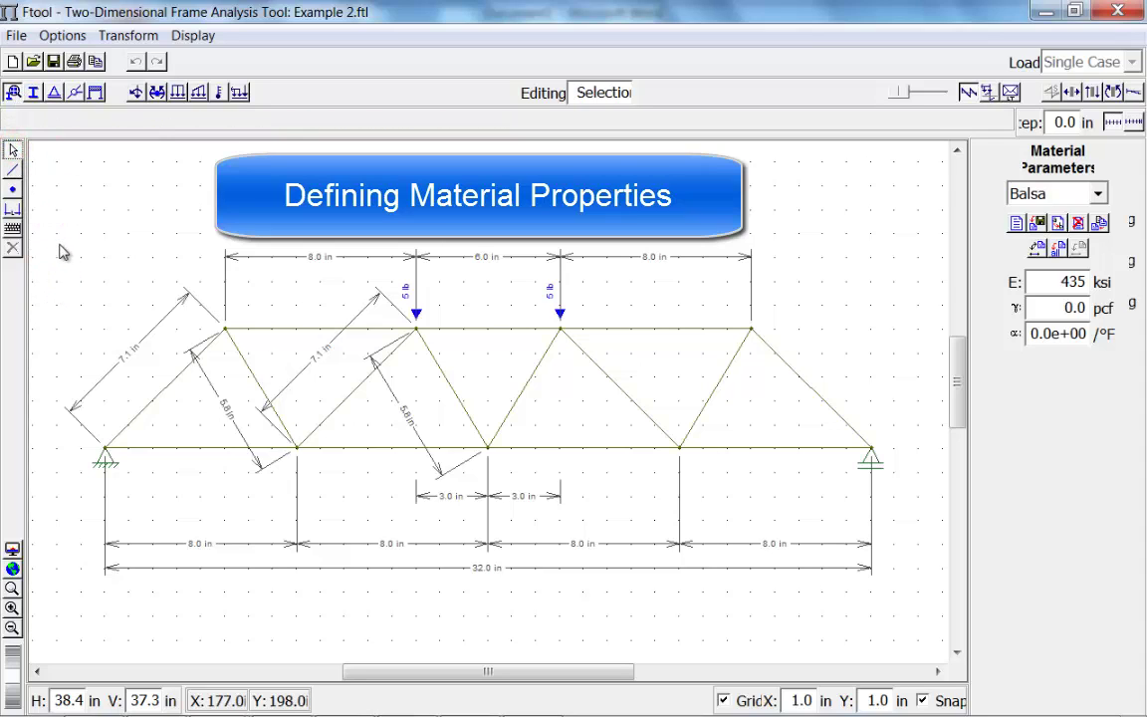
left_click_drag(47, 236, 921, 520)
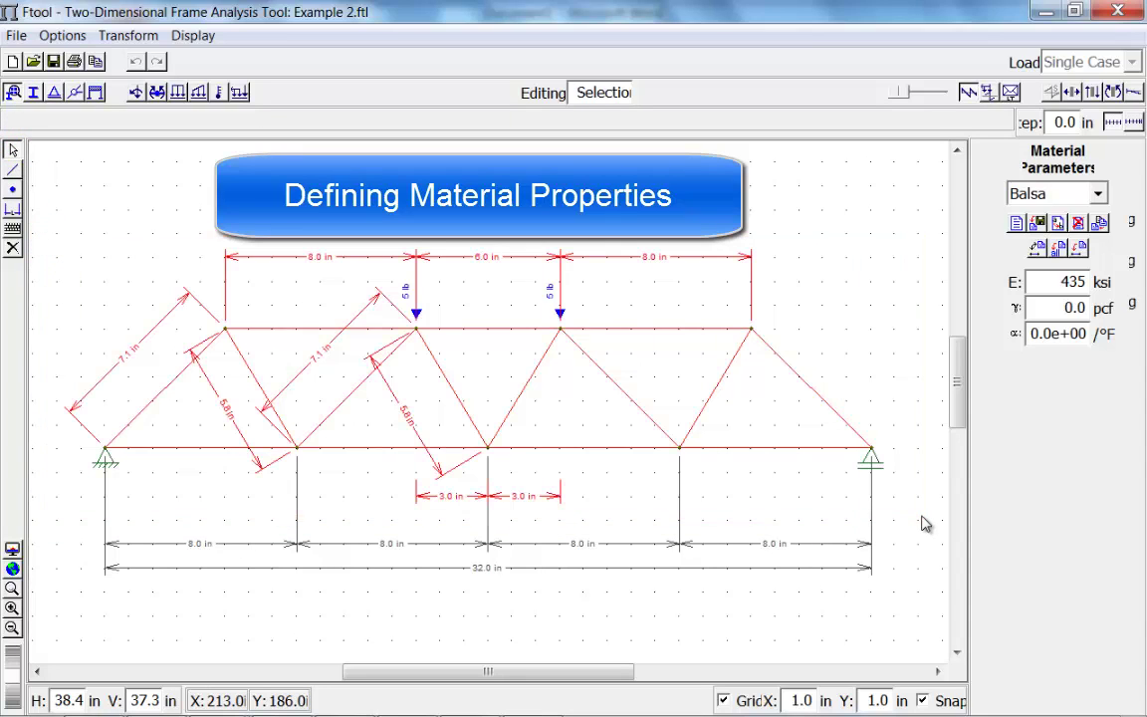
left_click(1102, 191)
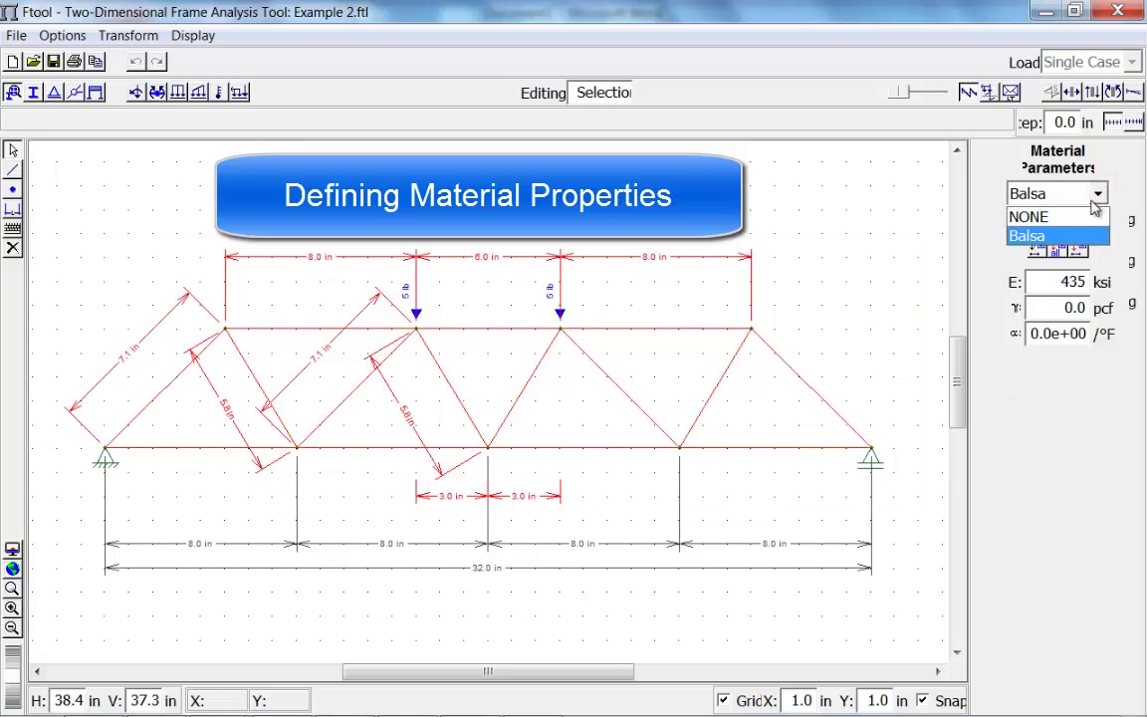
left_click(1076, 236)
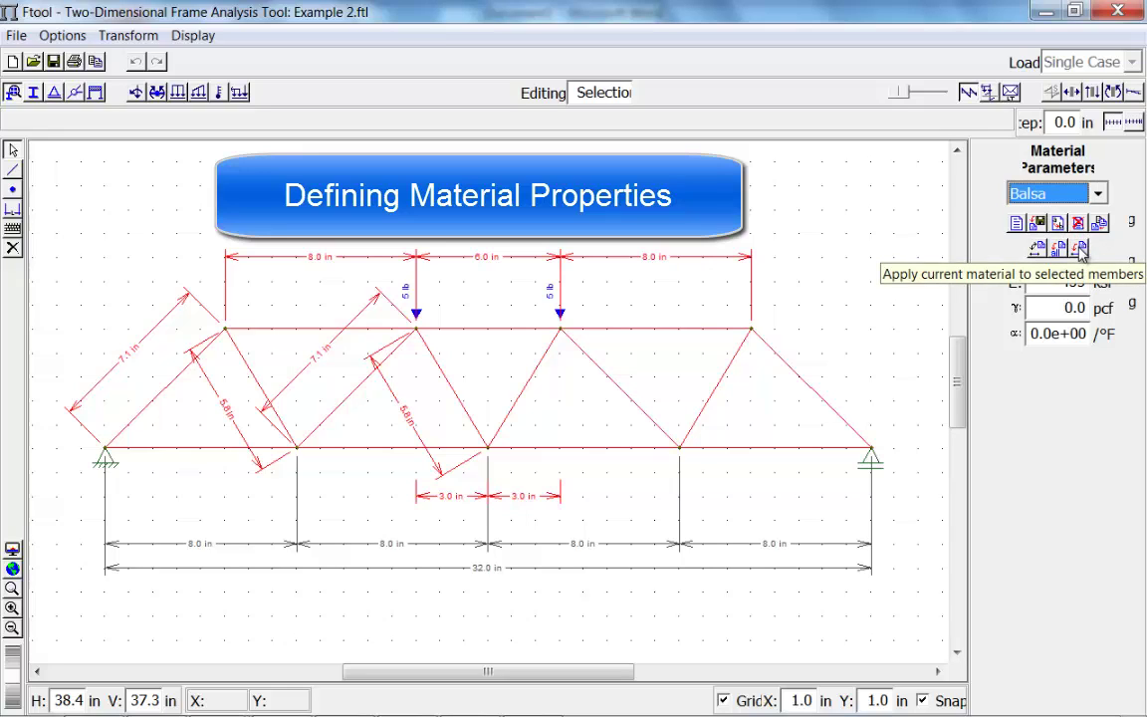
left_click(1079, 251)
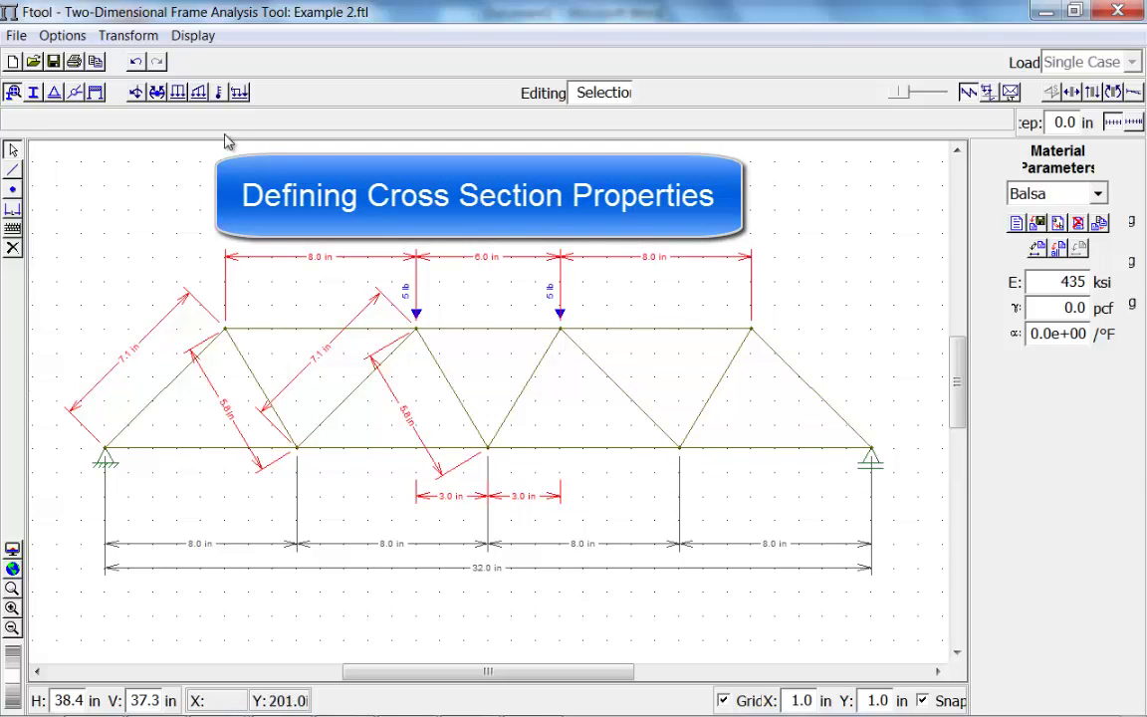
Step: Hide the dimension lines and assign the 1/4x1/2 cross section to the top chord
left_click(192, 35)
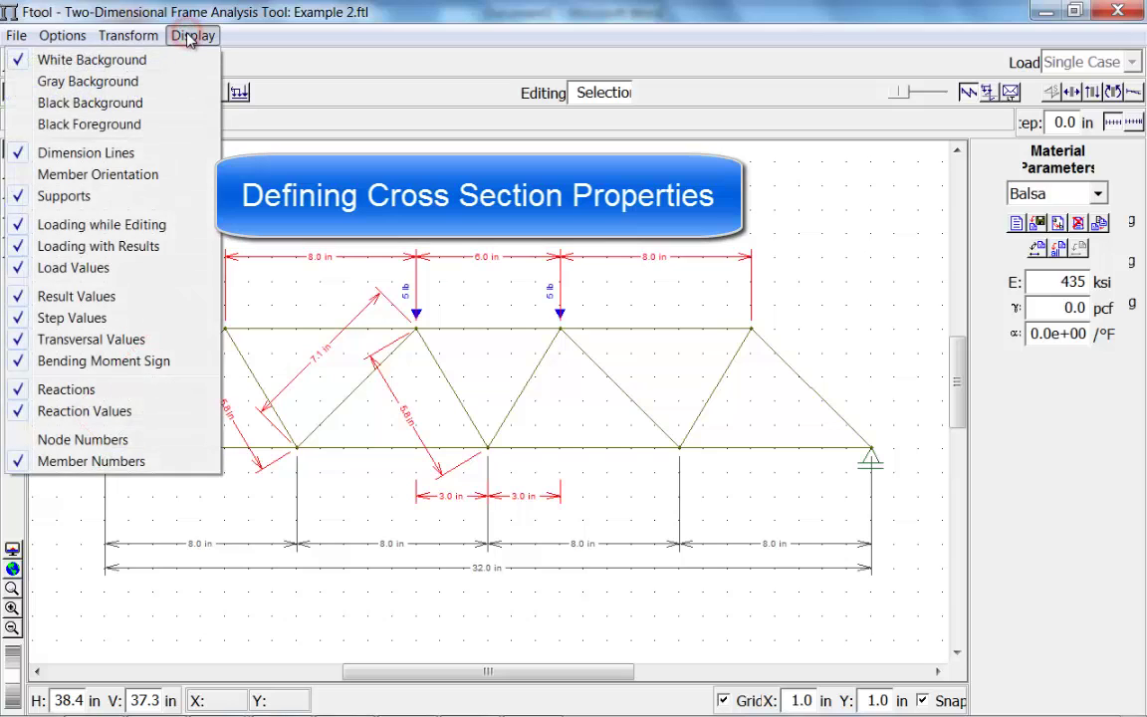
left_click(117, 153)
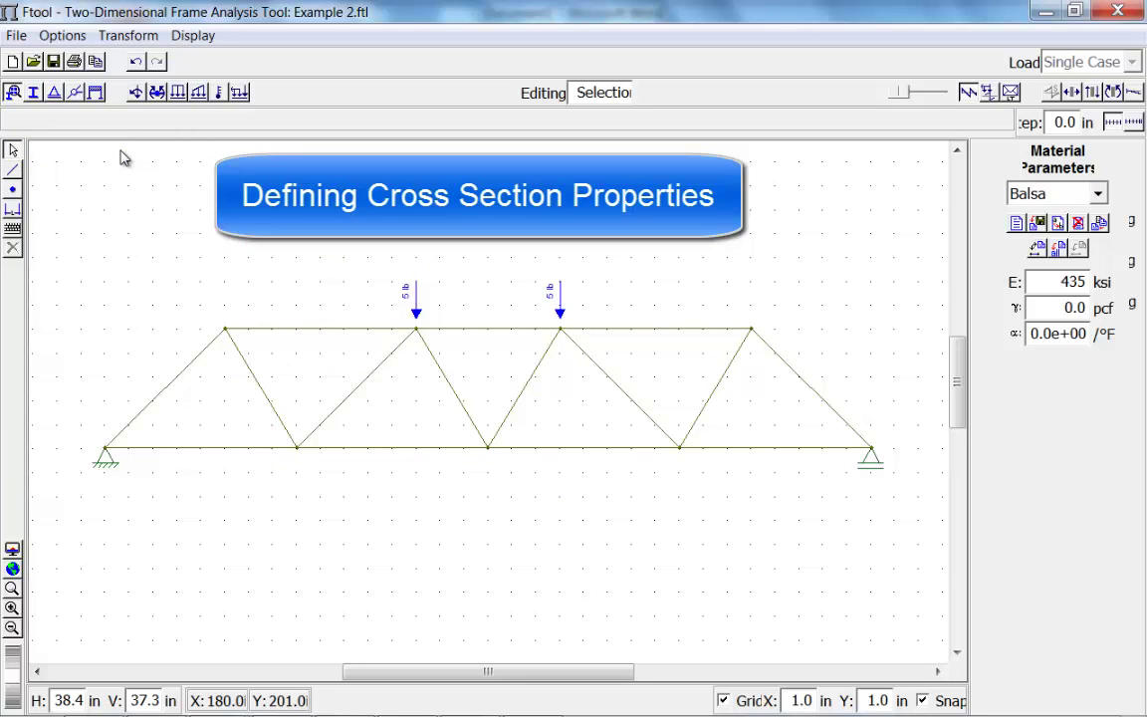
left_click(34, 93)
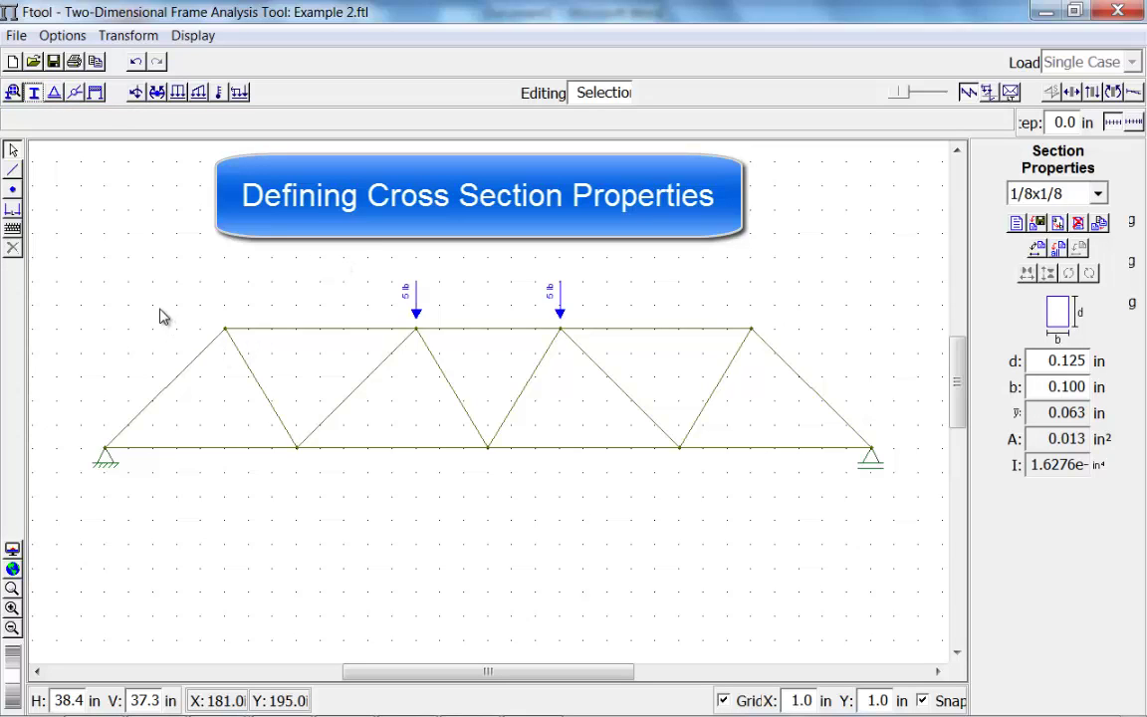
left_click_drag(159, 310, 883, 353)
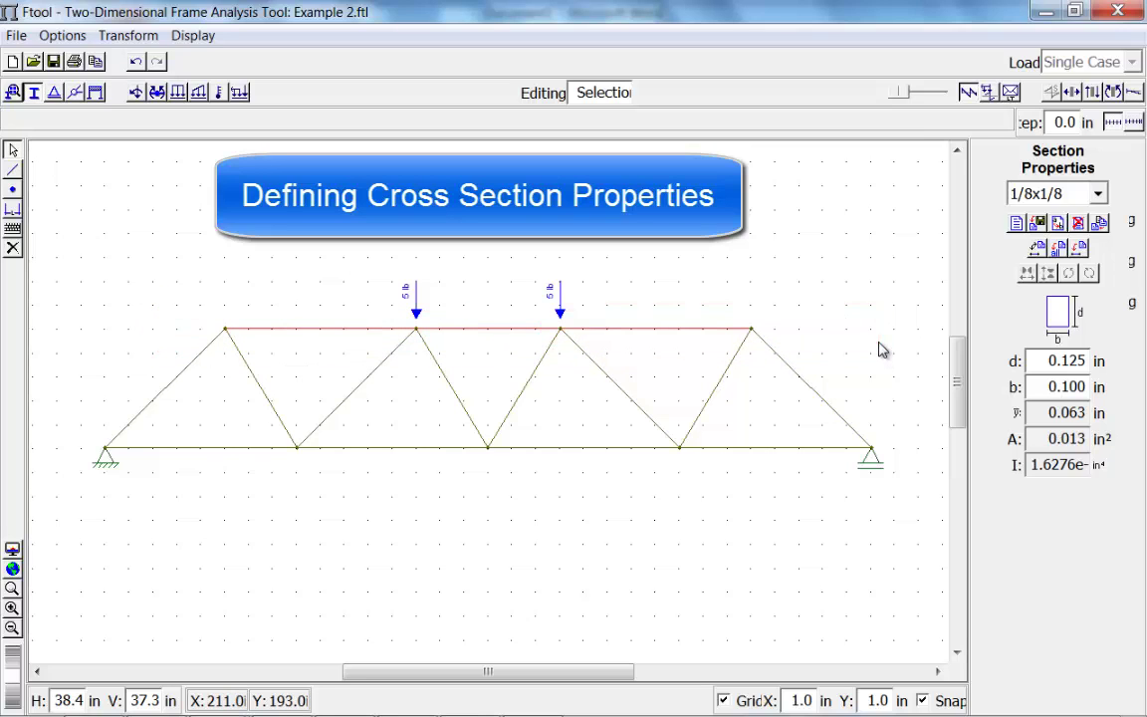
left_click(1097, 193)
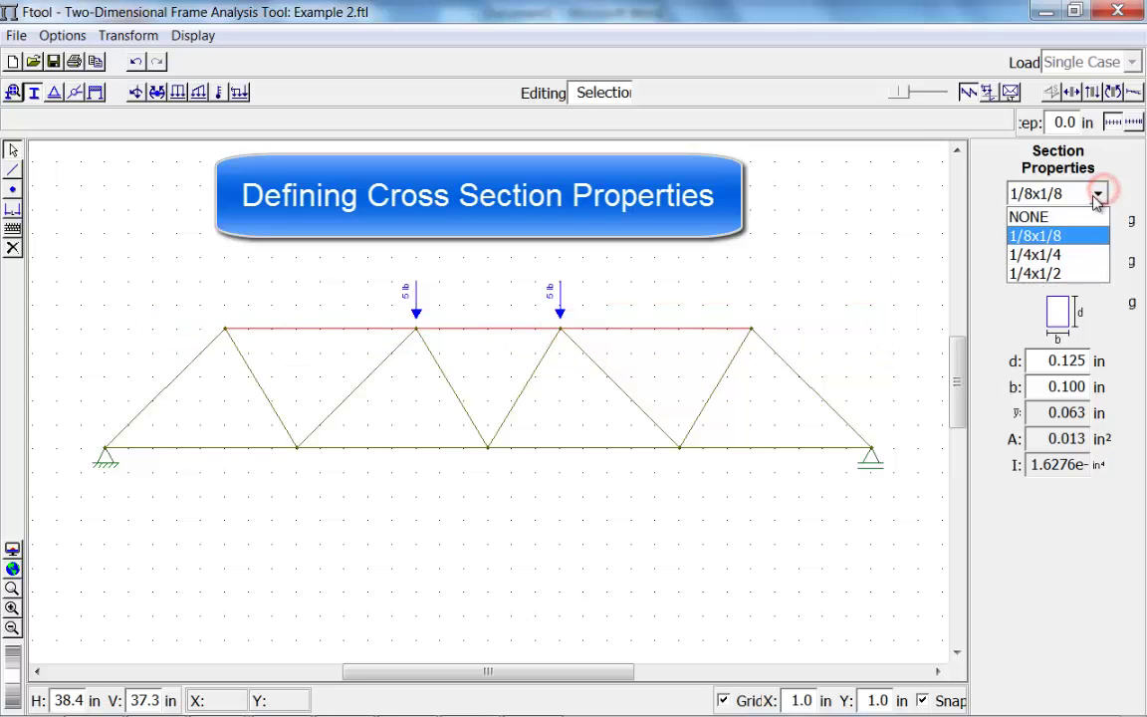
left_click(1085, 276)
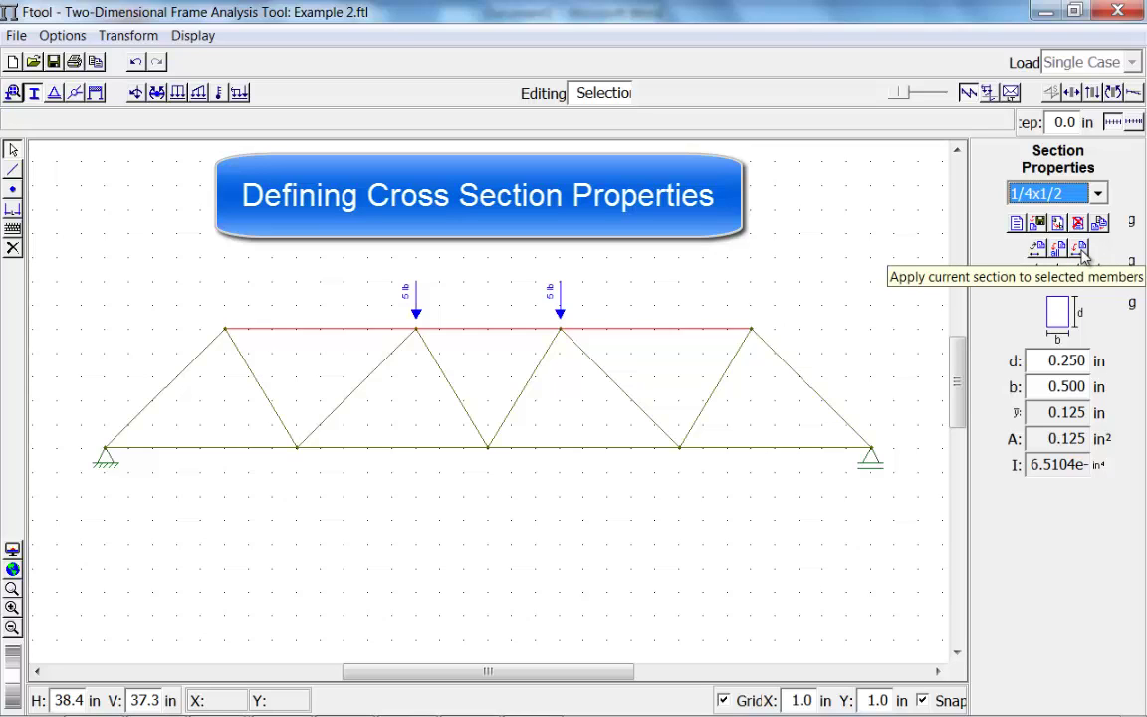
left_click(1081, 250)
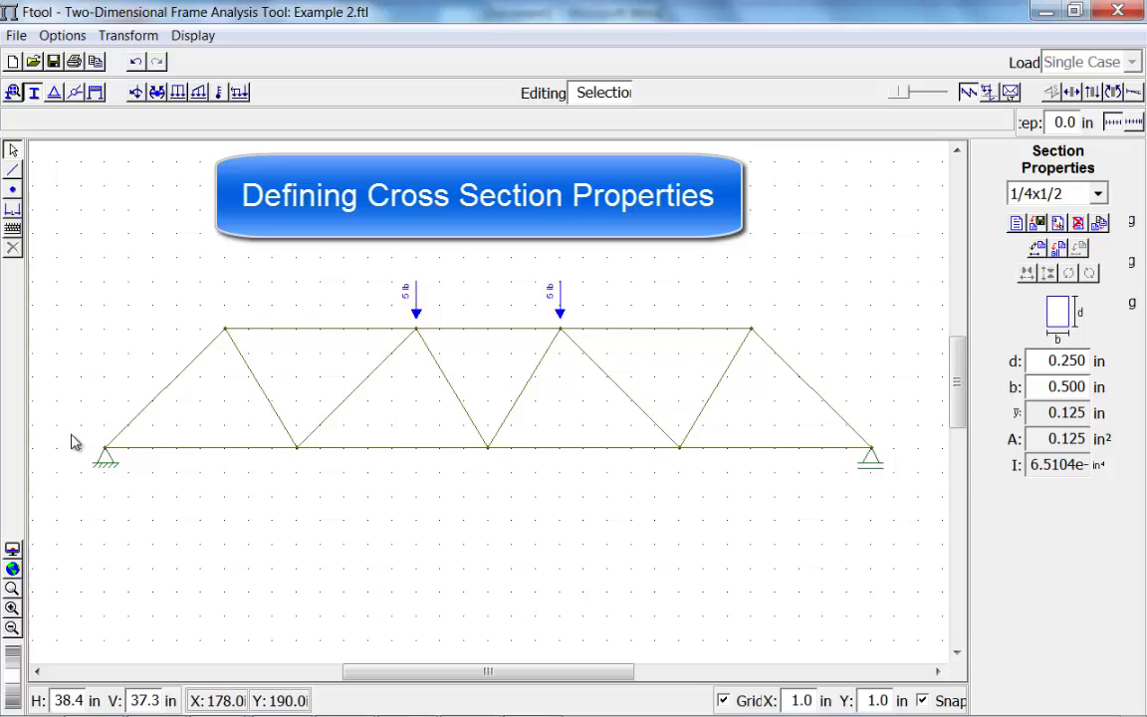
Step: Assign the same 1/4x1/2 cross section to the bottom chord members
left_click_drag(72, 439, 925, 466)
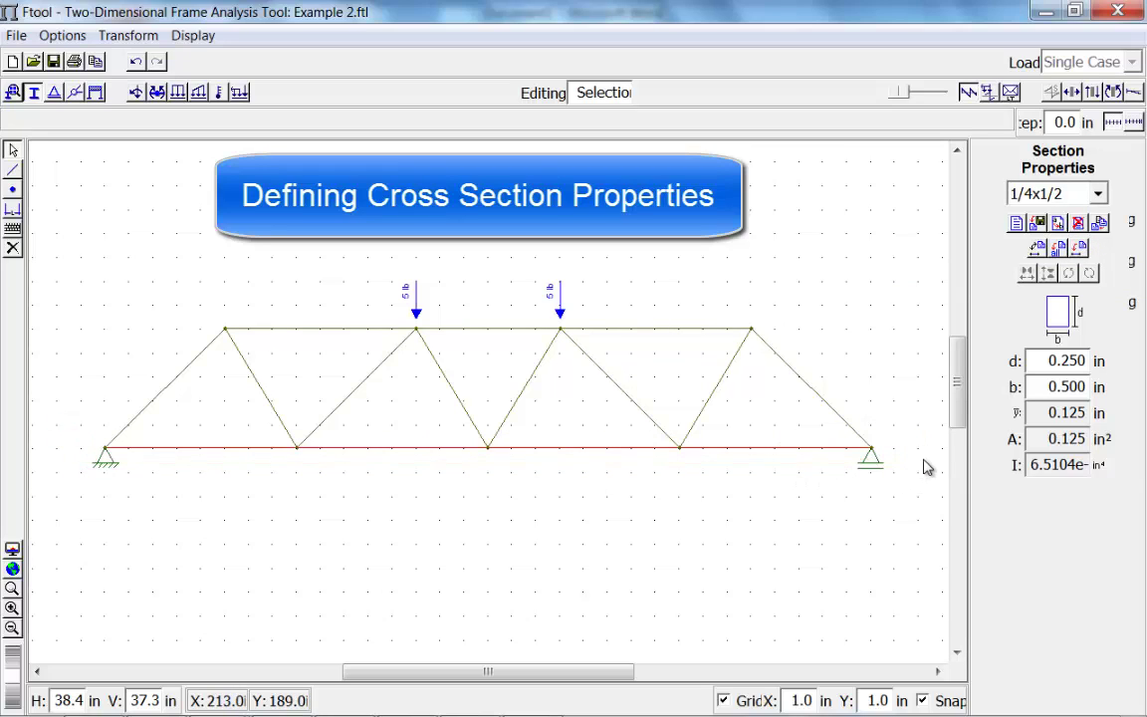
left_click(1099, 195)
left_click(1099, 195)
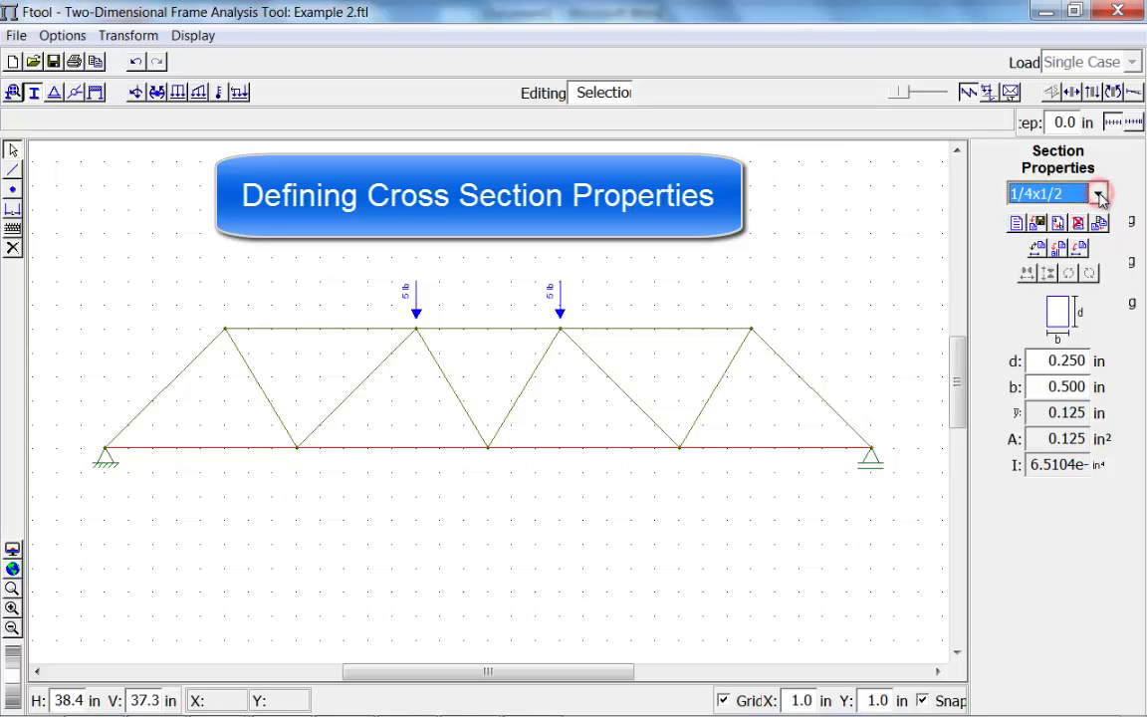
left_click(1079, 251)
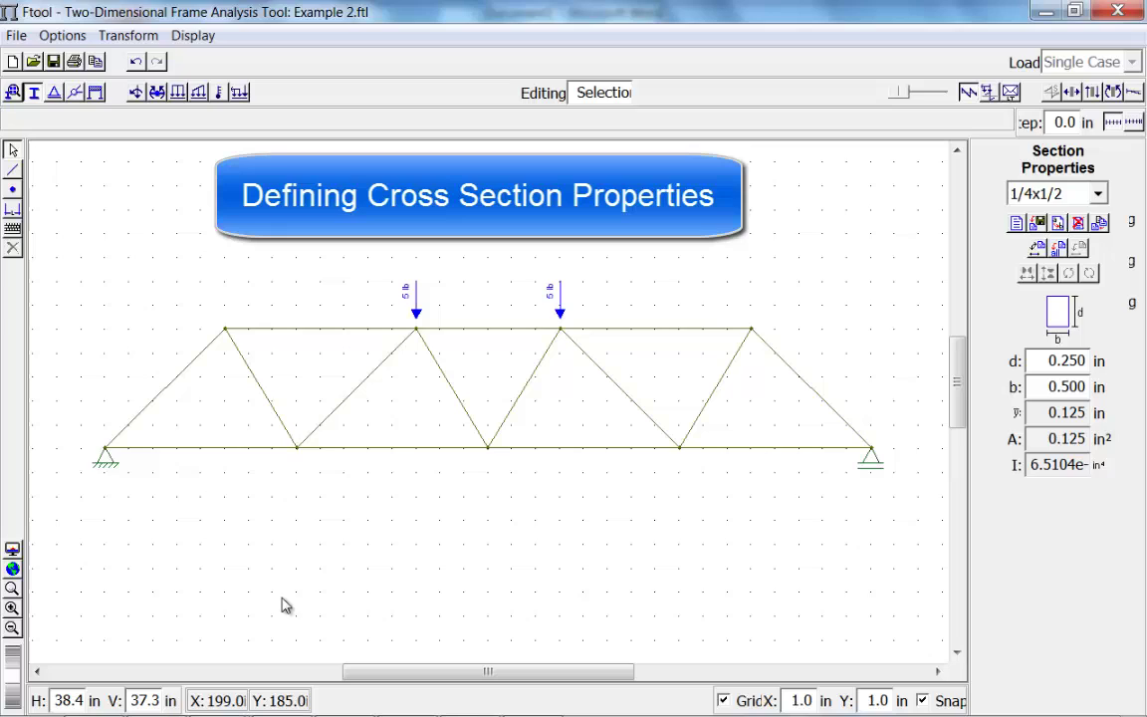
Step: Give all eight diagonals the 1/4x1/4 cross section and save the model
left_click(173, 388)
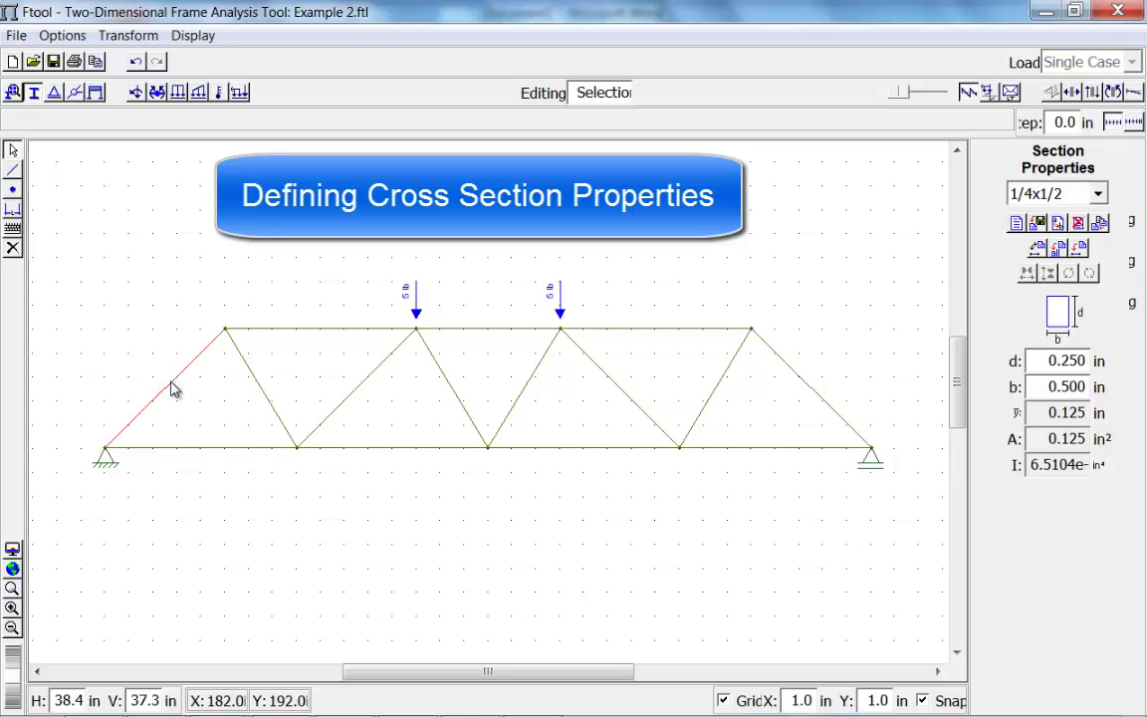
left_click(260, 390, "shift")
left_click(351, 394, "shift")
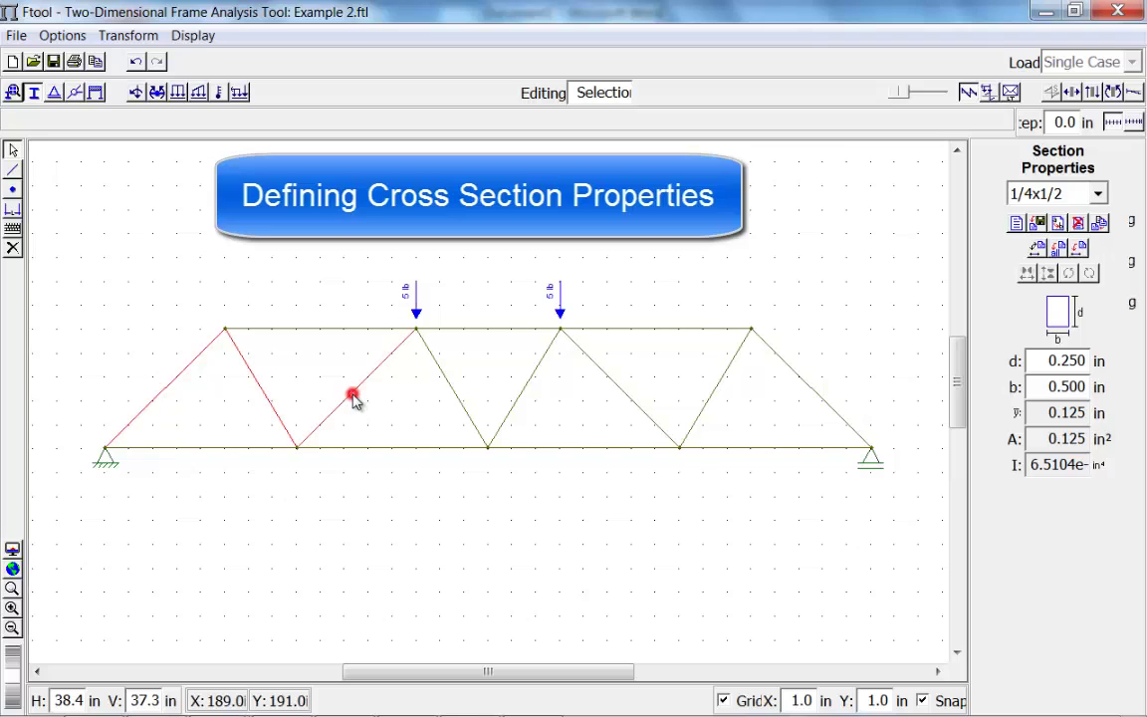
left_click(459, 399, "shift")
left_click(516, 400, "shift")
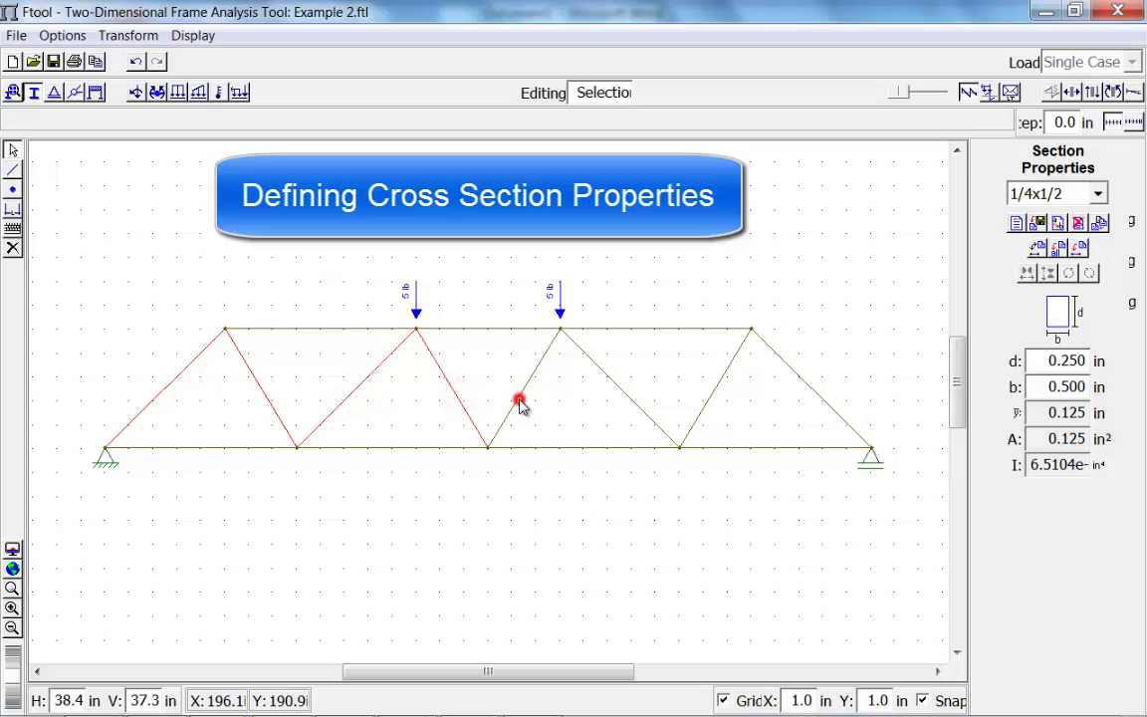
left_click(612, 385, "shift")
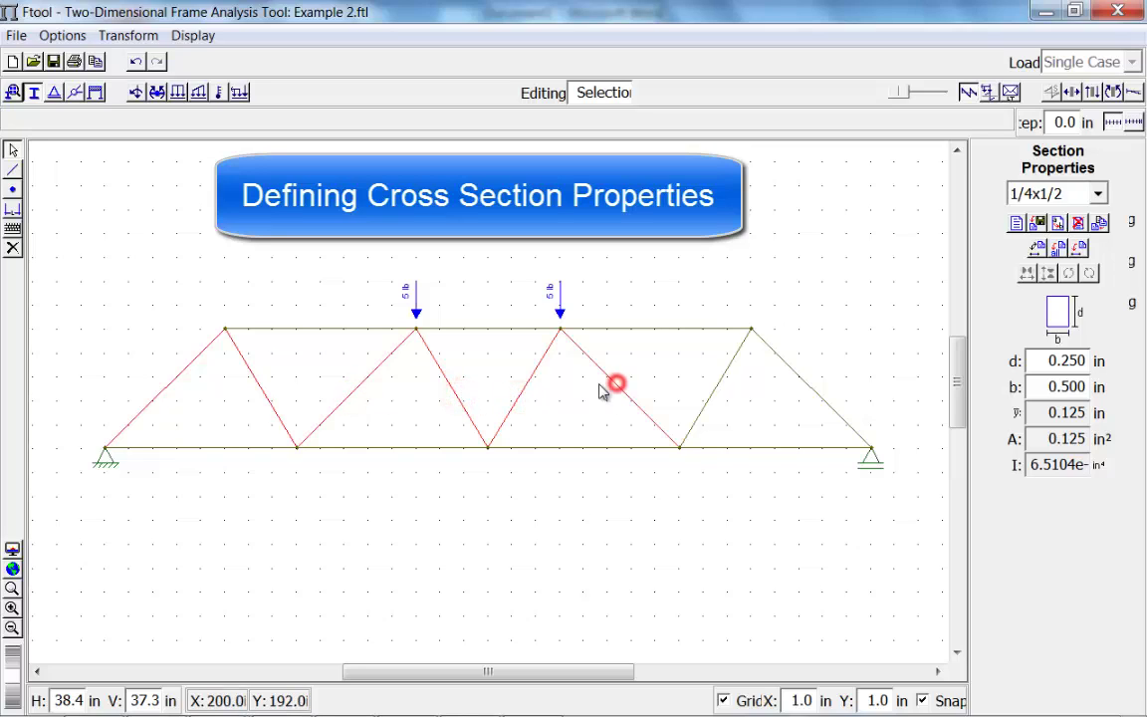
left_click(716, 388, "shift")
left_click(812, 387, "shift")
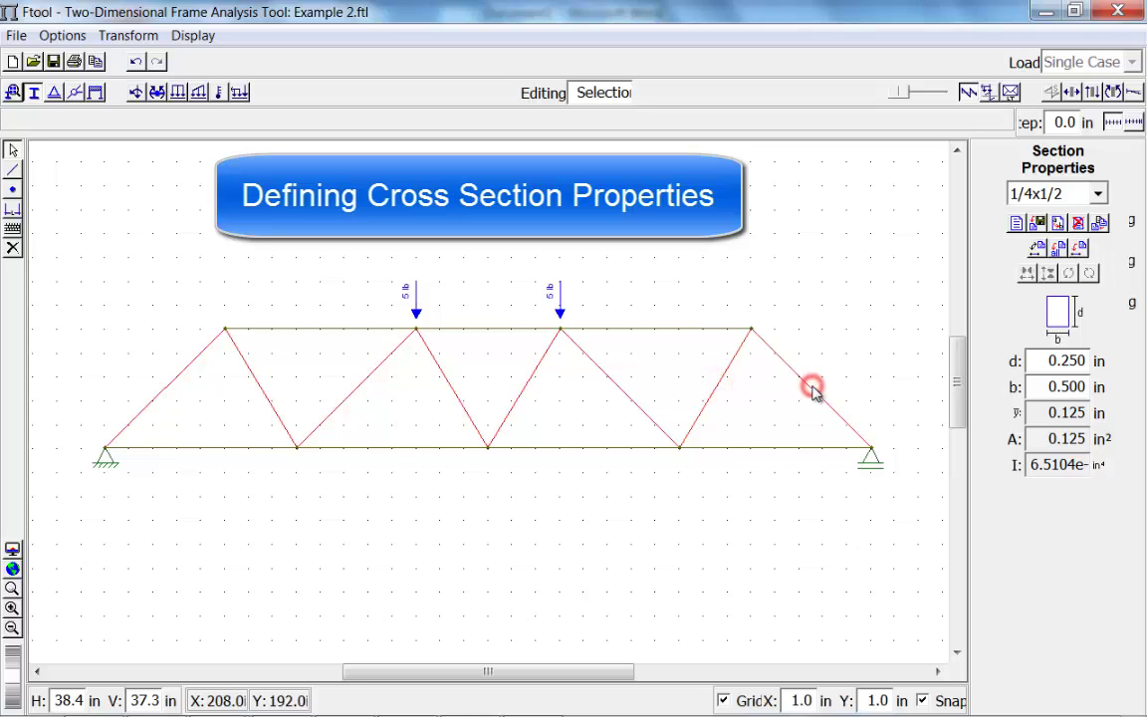
left_click(1098, 195)
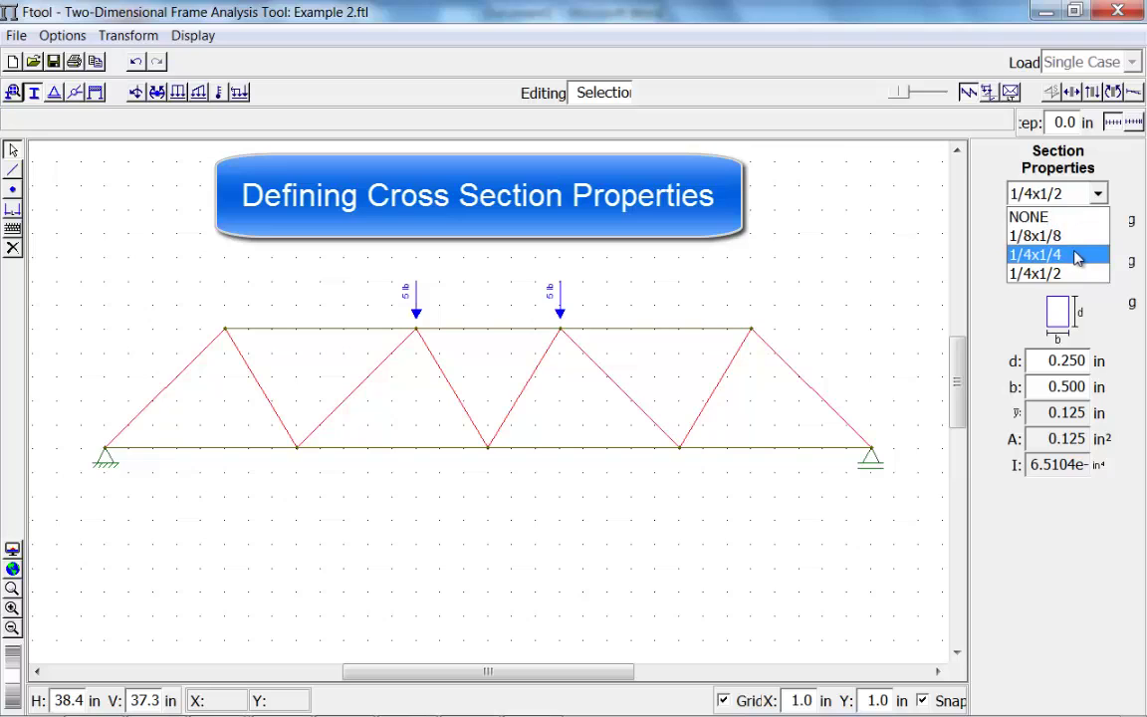
left_click(1076, 254)
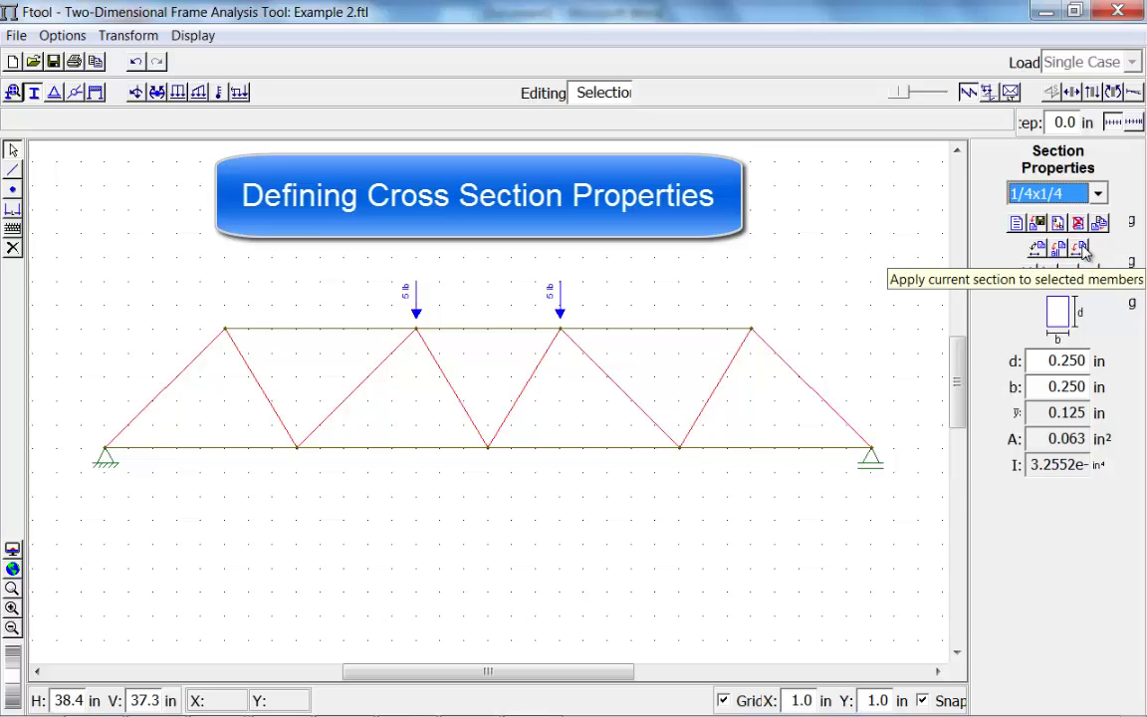
left_click(1083, 249)
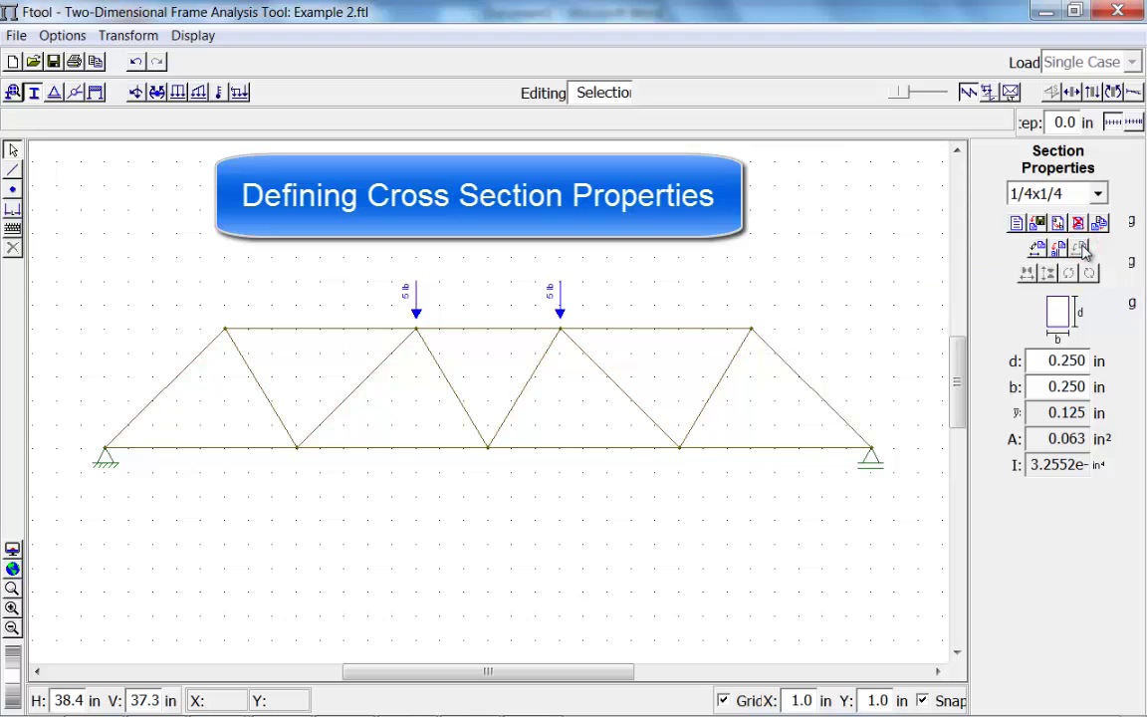
left_click(54, 62)
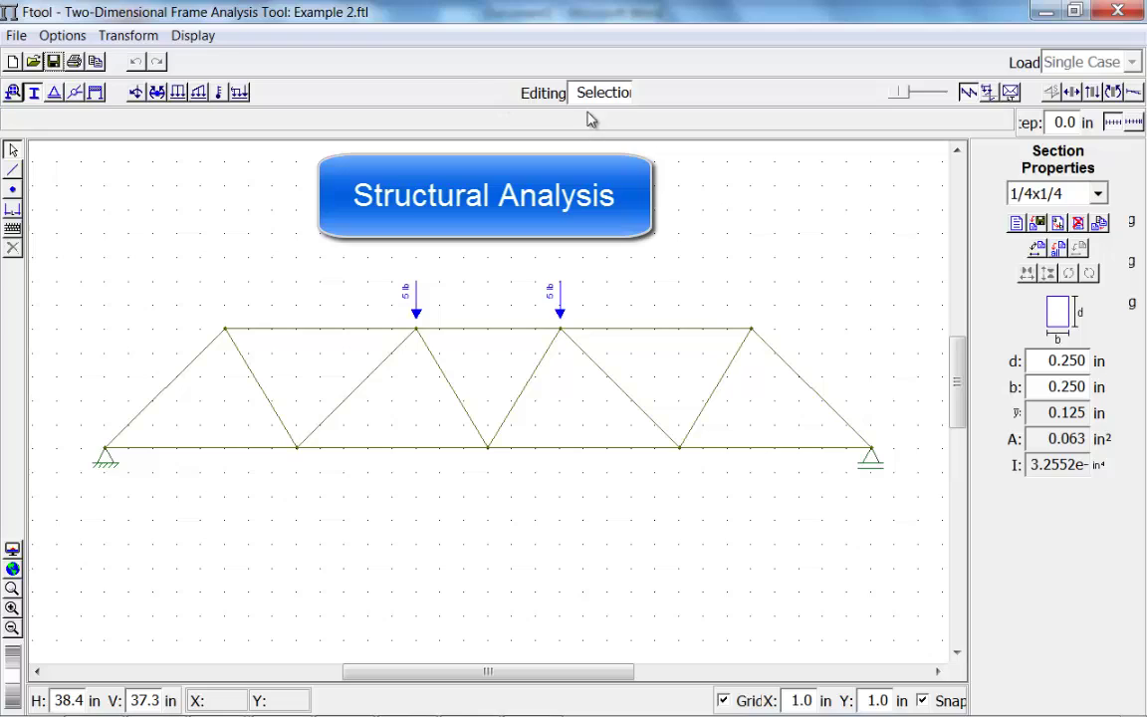
Step: Display the axial force diagram enlarged to 11 lb per inch, with the grid turned off
left_click(1071, 92)
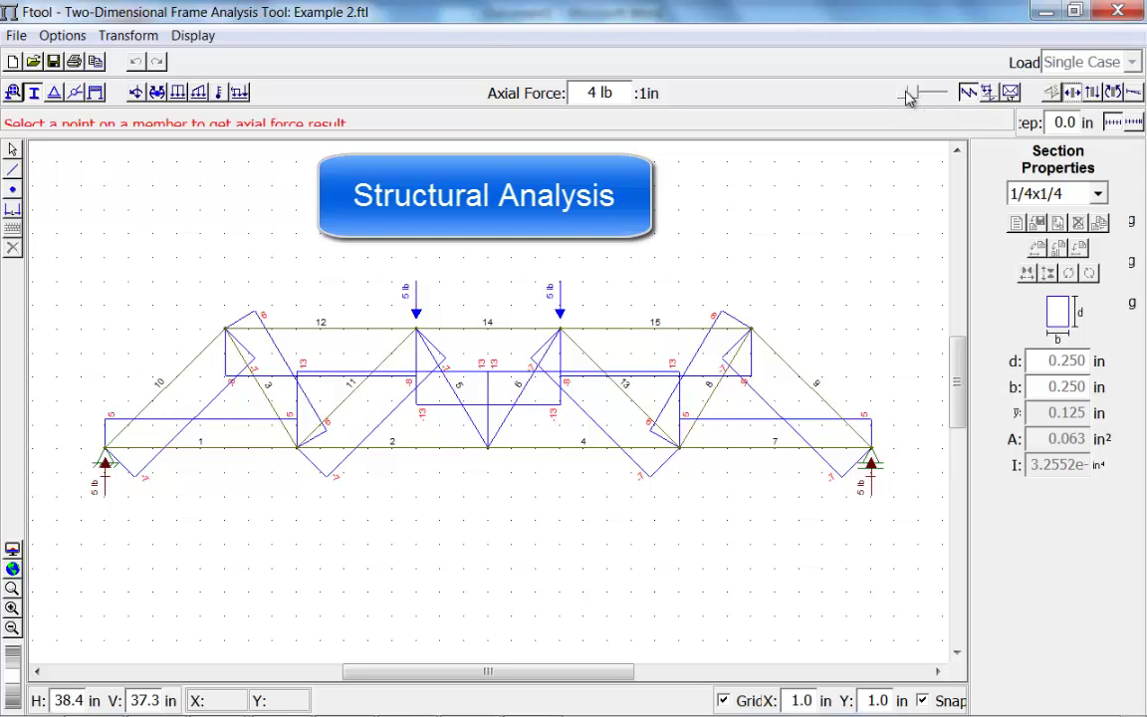
mouse_move(908, 96)
left_mouse_down()
mouse_move(921, 92)
mouse_move(904, 97)
left_mouse_up()
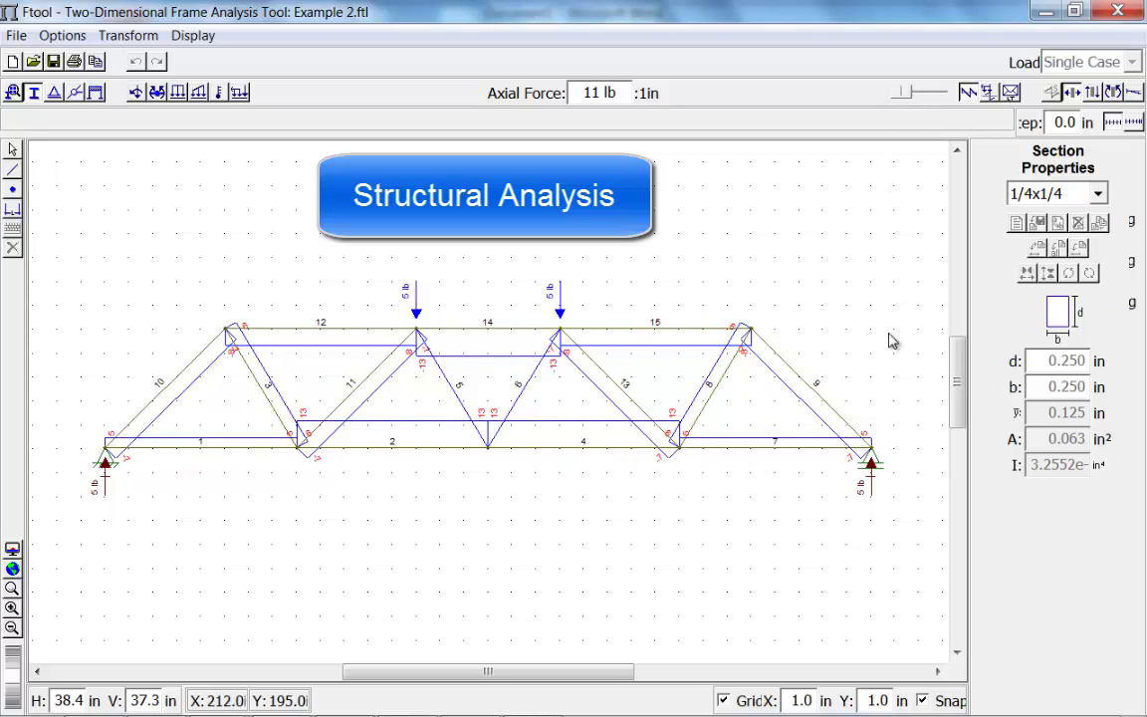
left_click(722, 700)
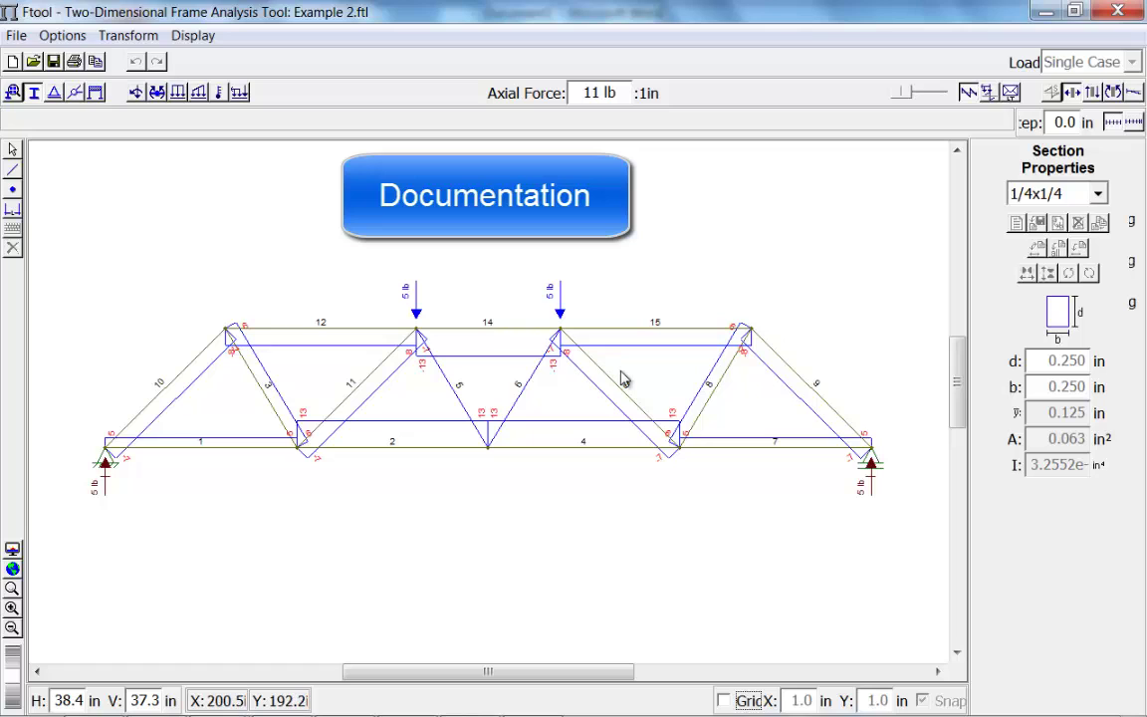
Step: Copy the axial force screen to the clipboard and paste it below the truss figure in Word
left_click(17, 38)
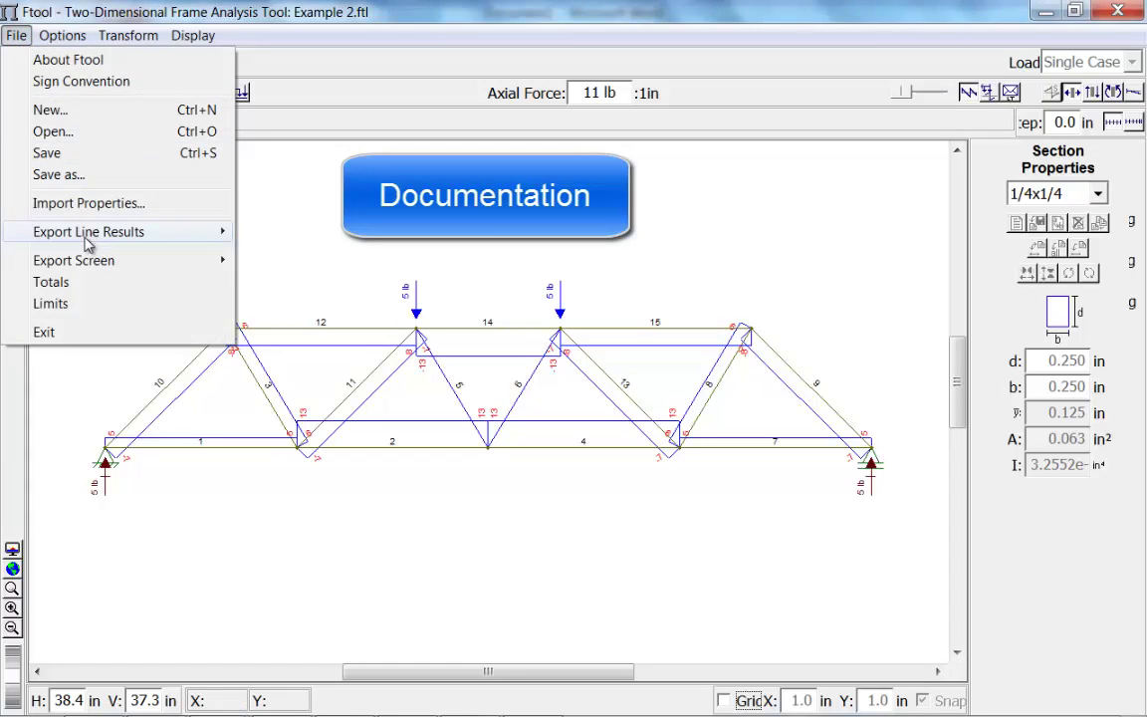
mouse_move(96, 263)
left_click(270, 257)
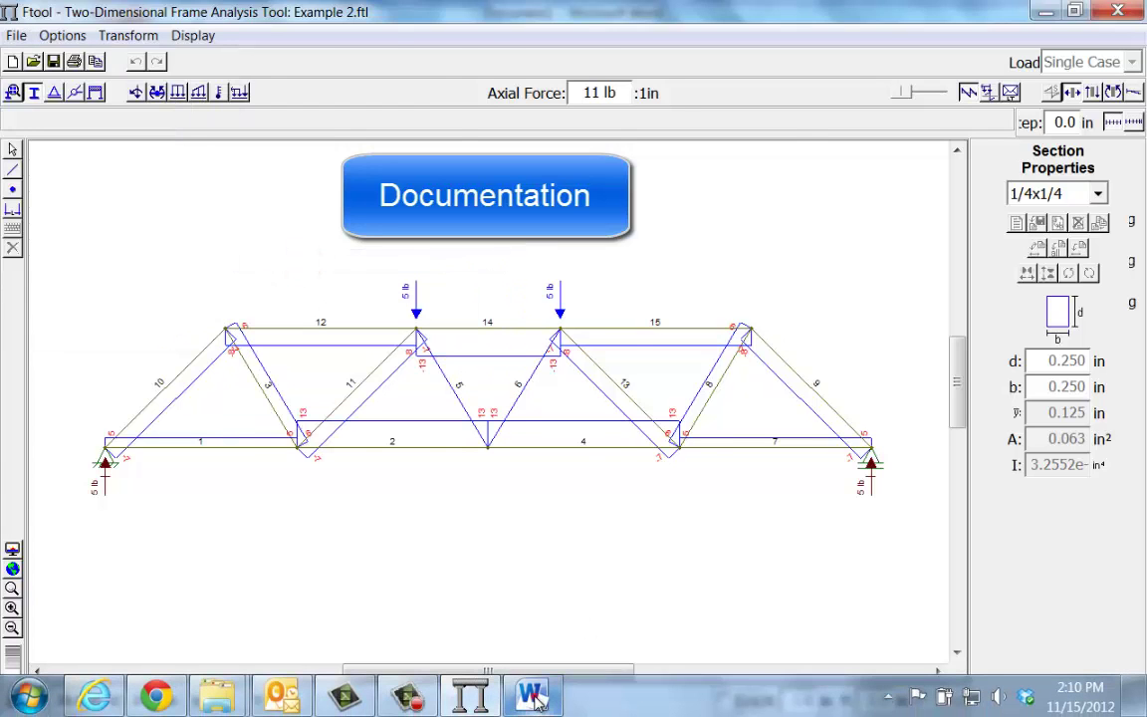
left_click(532, 697)
scroll(647, 563, "down", 4)
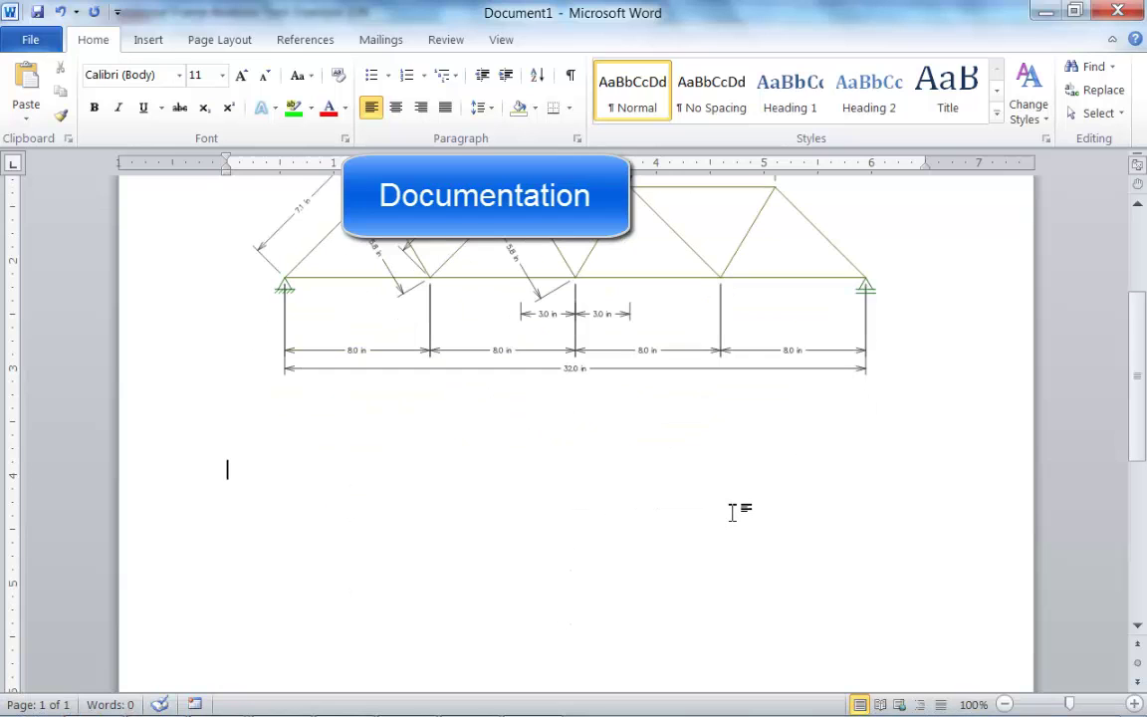
key("ctrl+v")
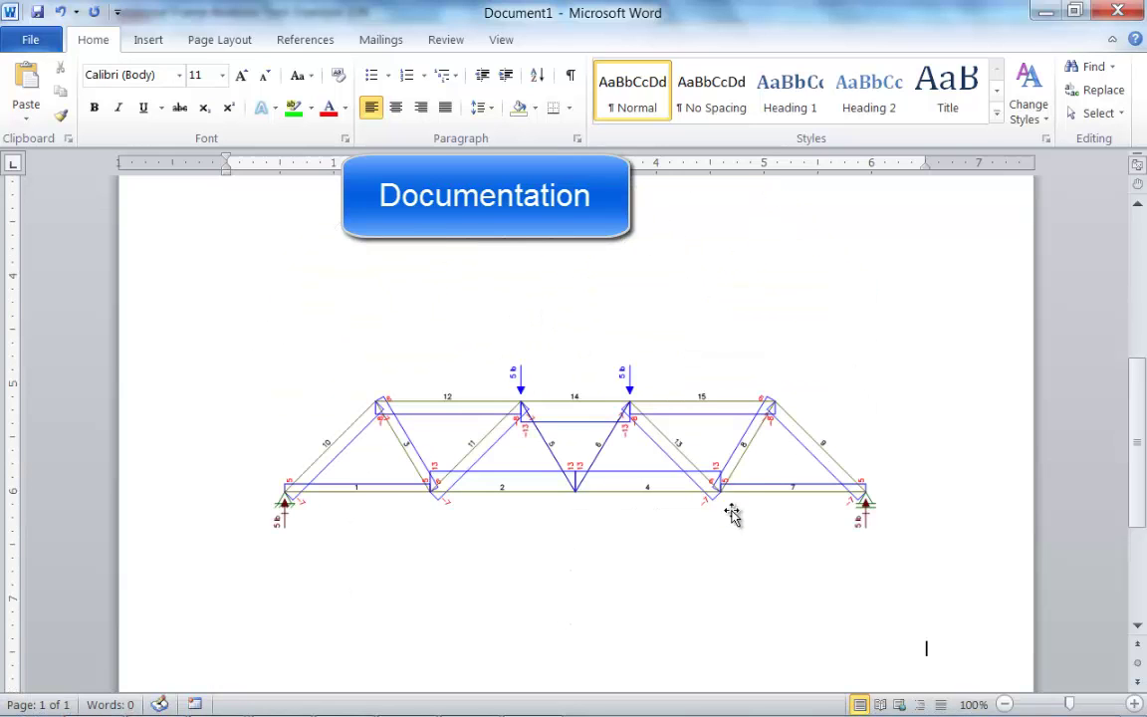
scroll(731, 500, "up", 5)
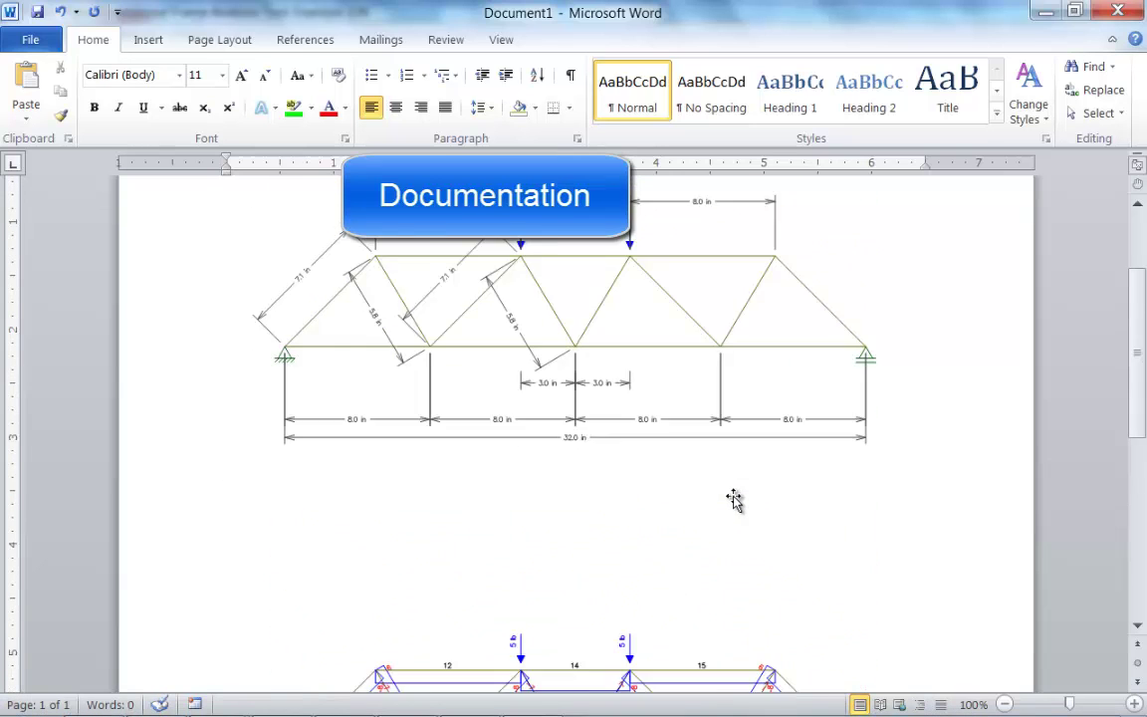
scroll(731, 500, "down", 5)
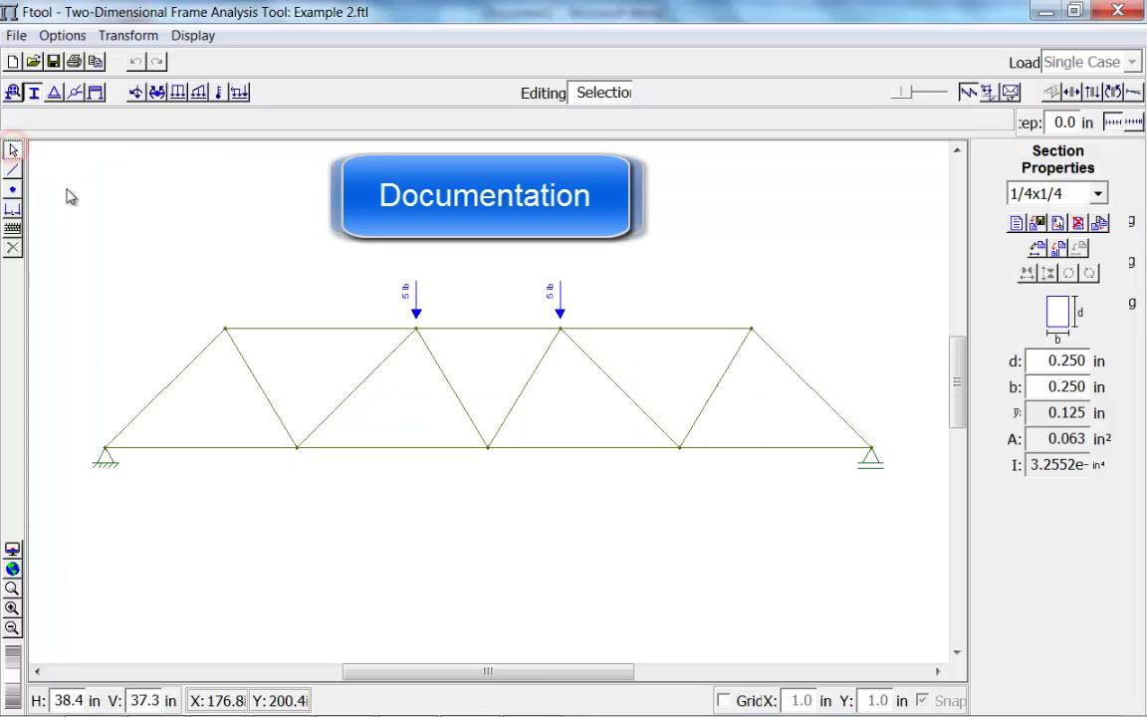
left_click(1135, 91)
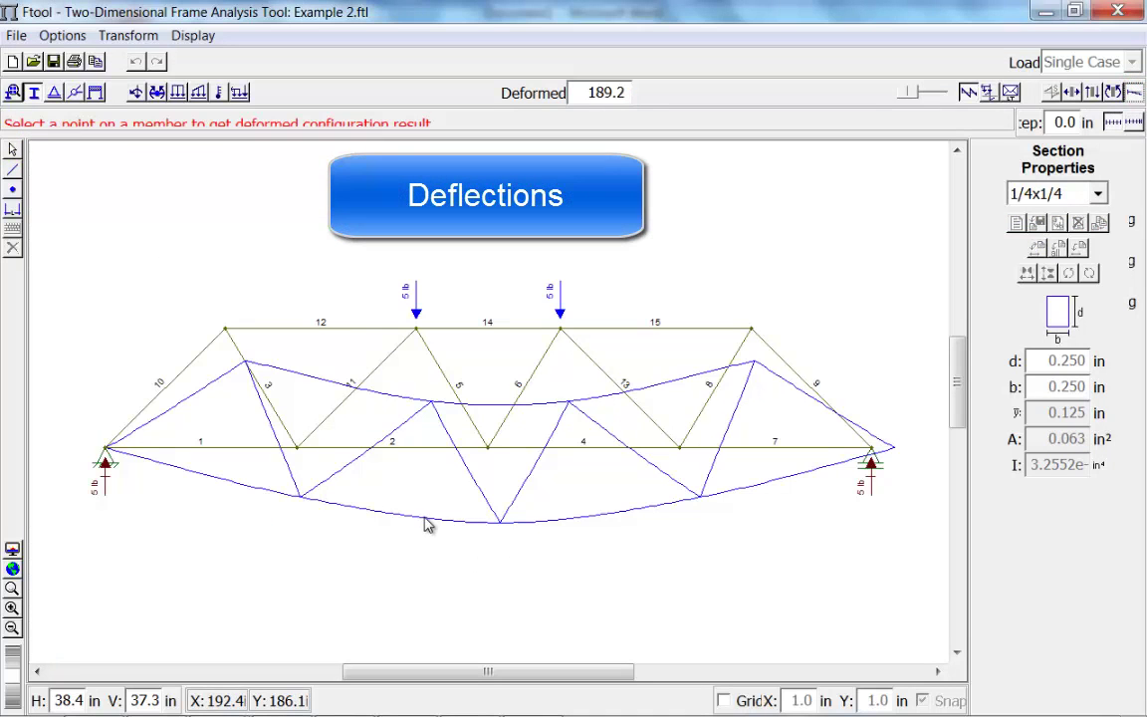
left_click(391, 447)
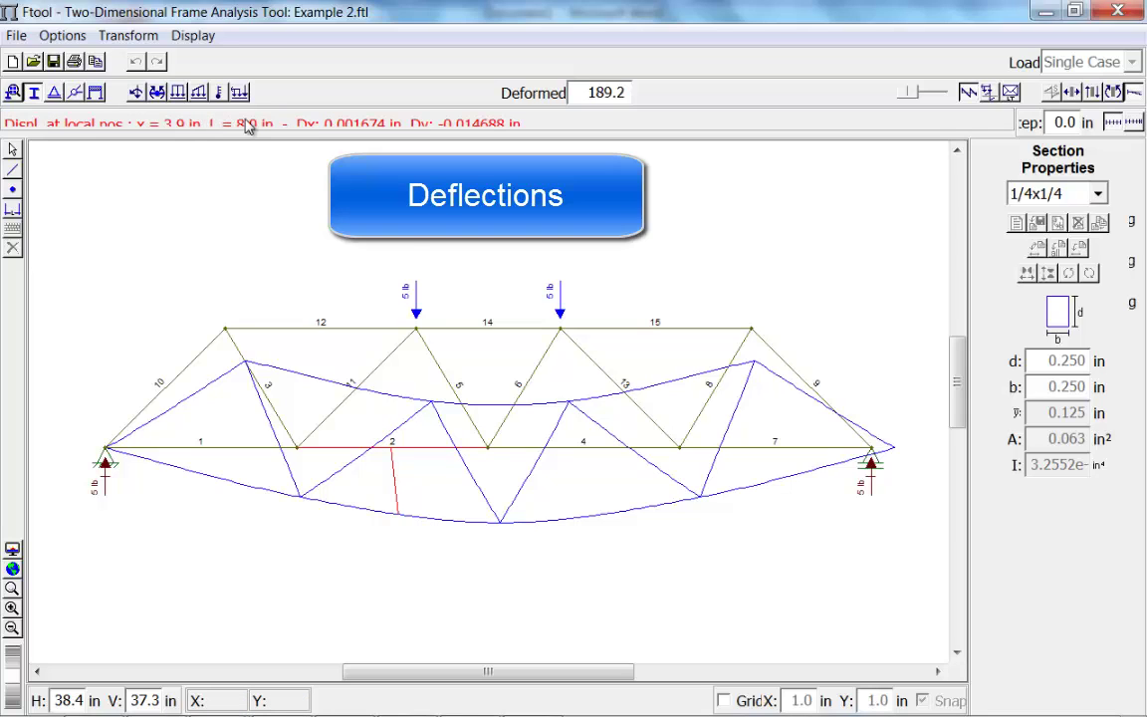
left_click(594, 448)
left_click(484, 331)
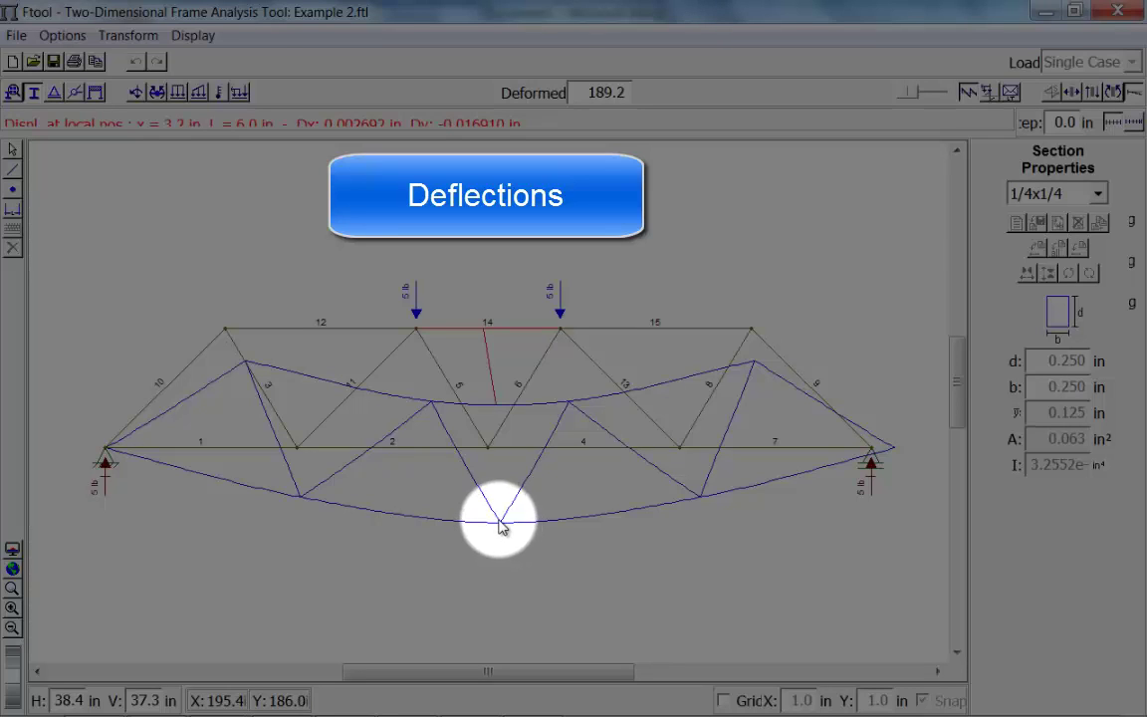
left_click(492, 449)
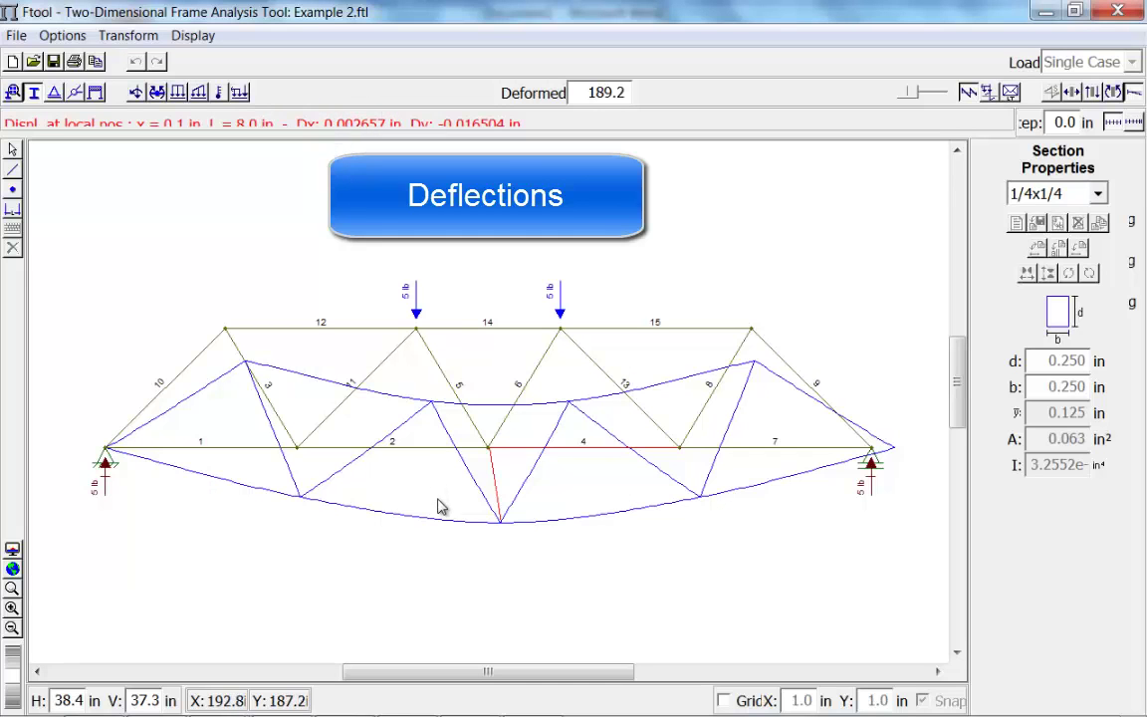
left_click(485, 450)
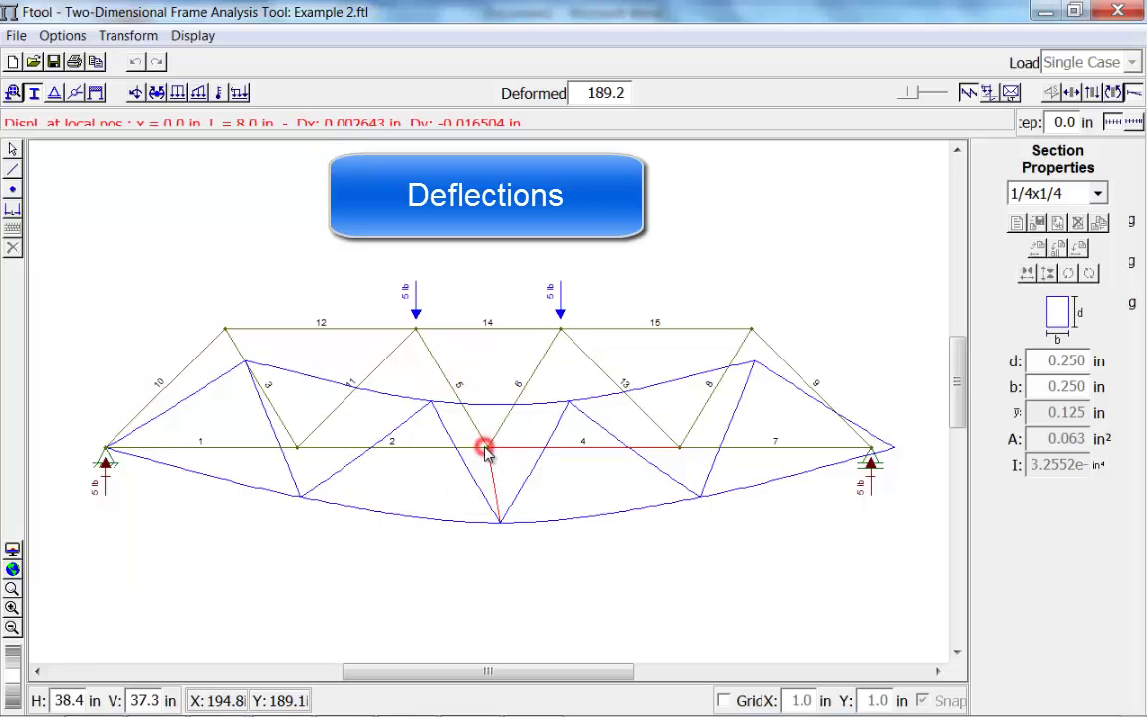
left_click(499, 522)
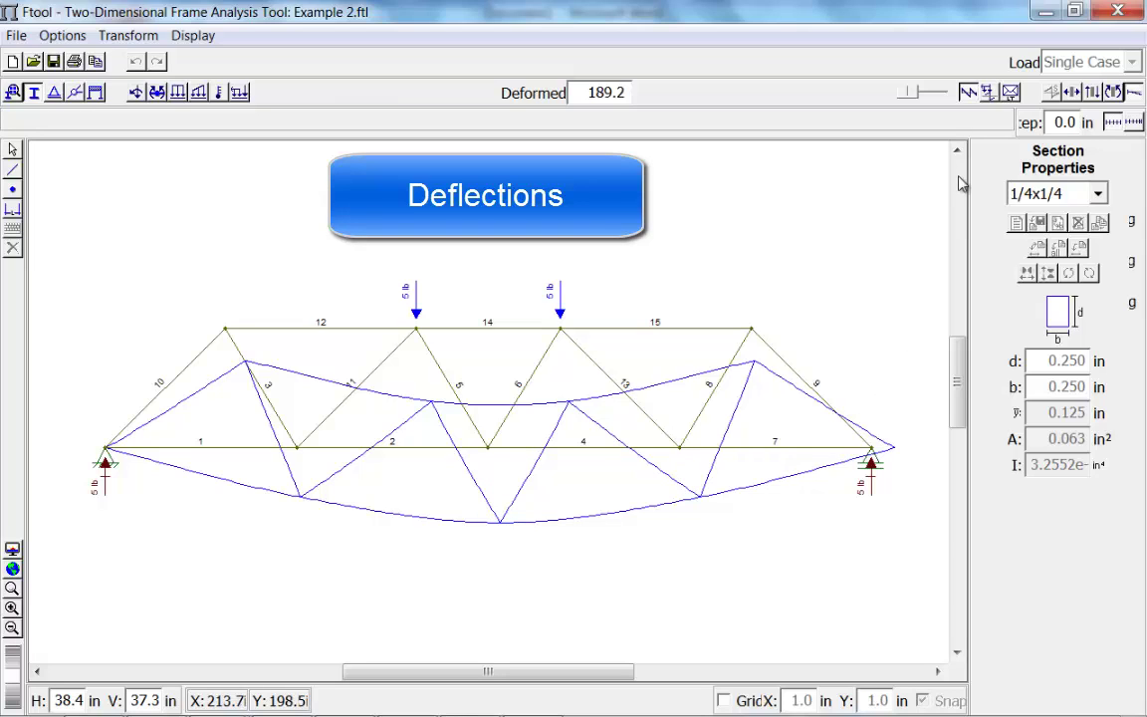
Step: Copy the deflected-truss diagram from Ftool and paste it into the Word report
left_click(16, 35)
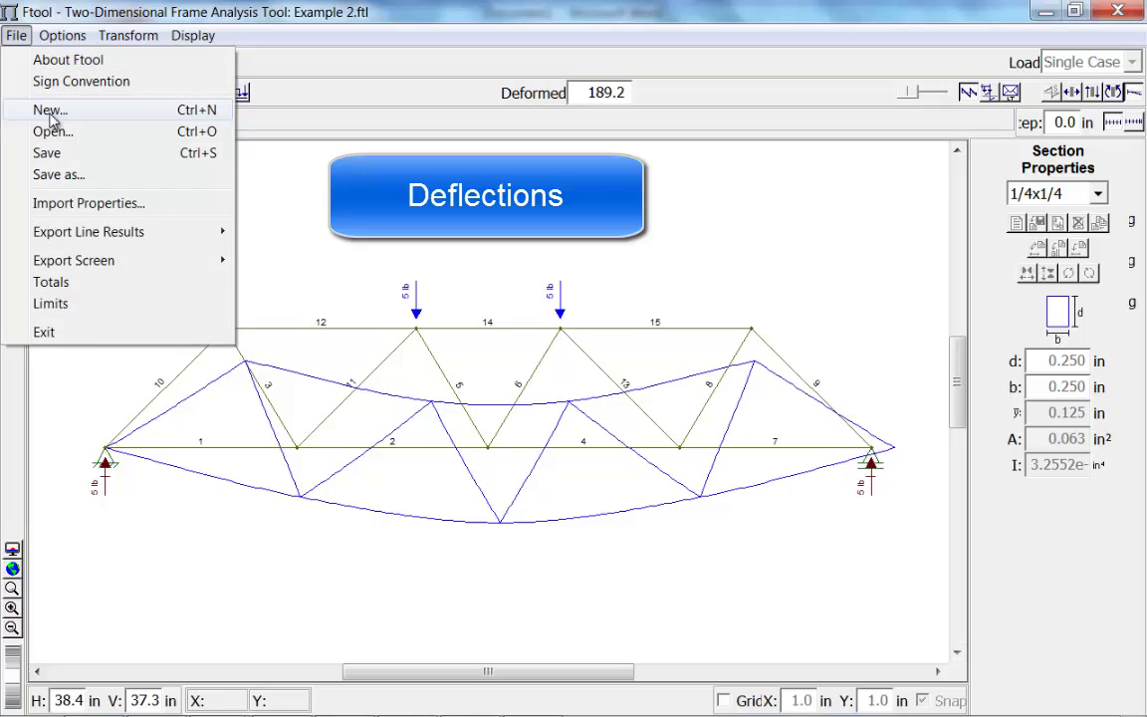
mouse_move(70, 261)
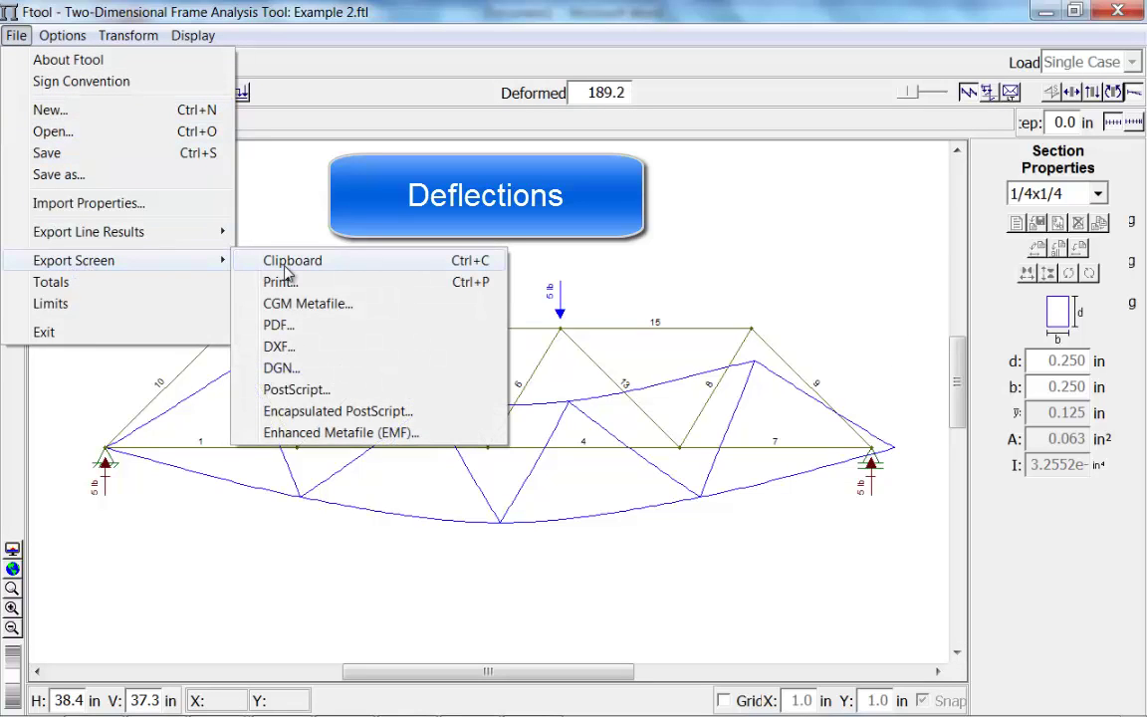
left_click(286, 264)
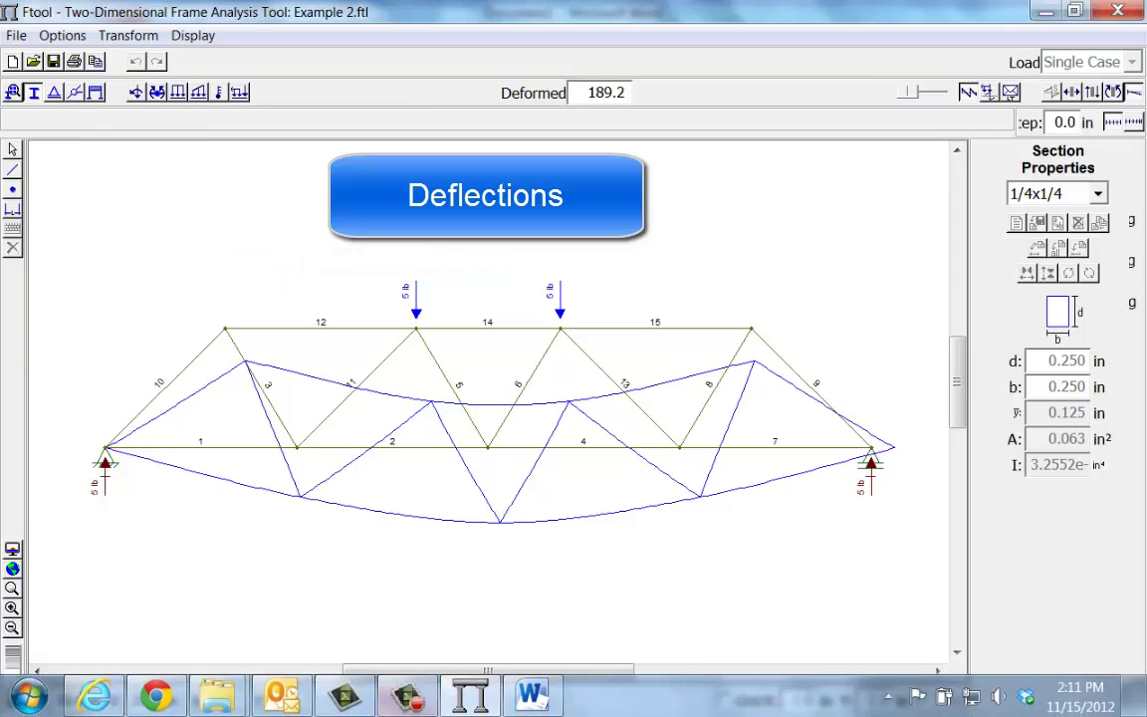
left_click(533, 697)
scroll(604, 519, "down", 3)
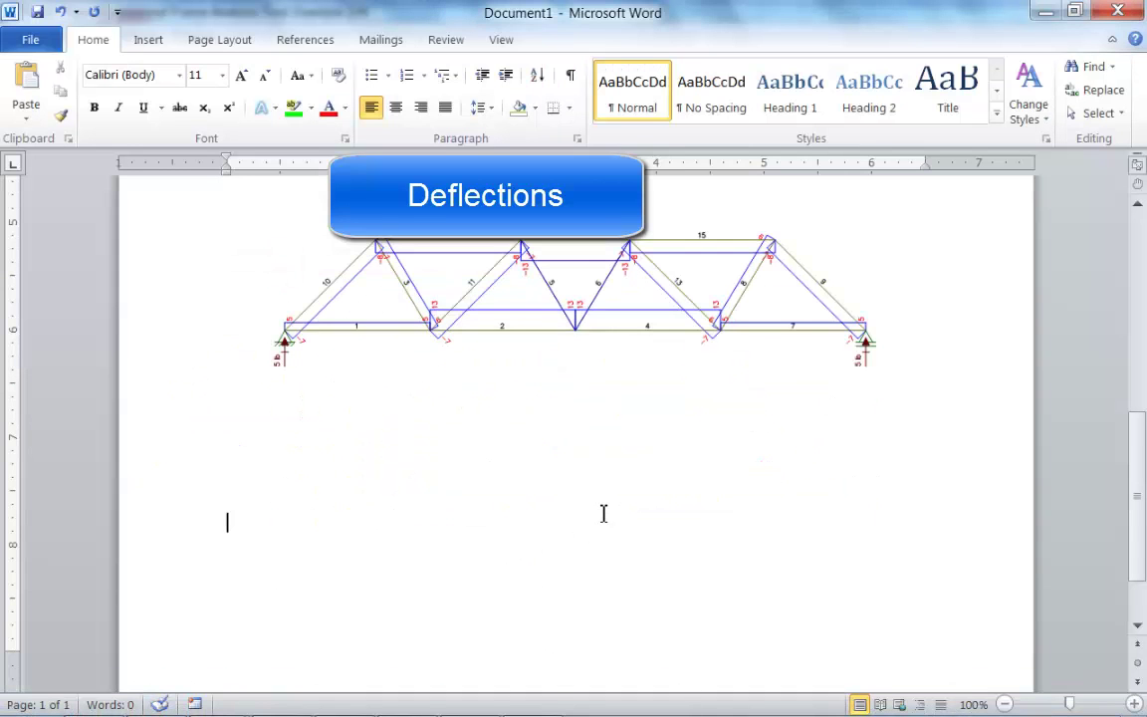
key("ctrl+v")
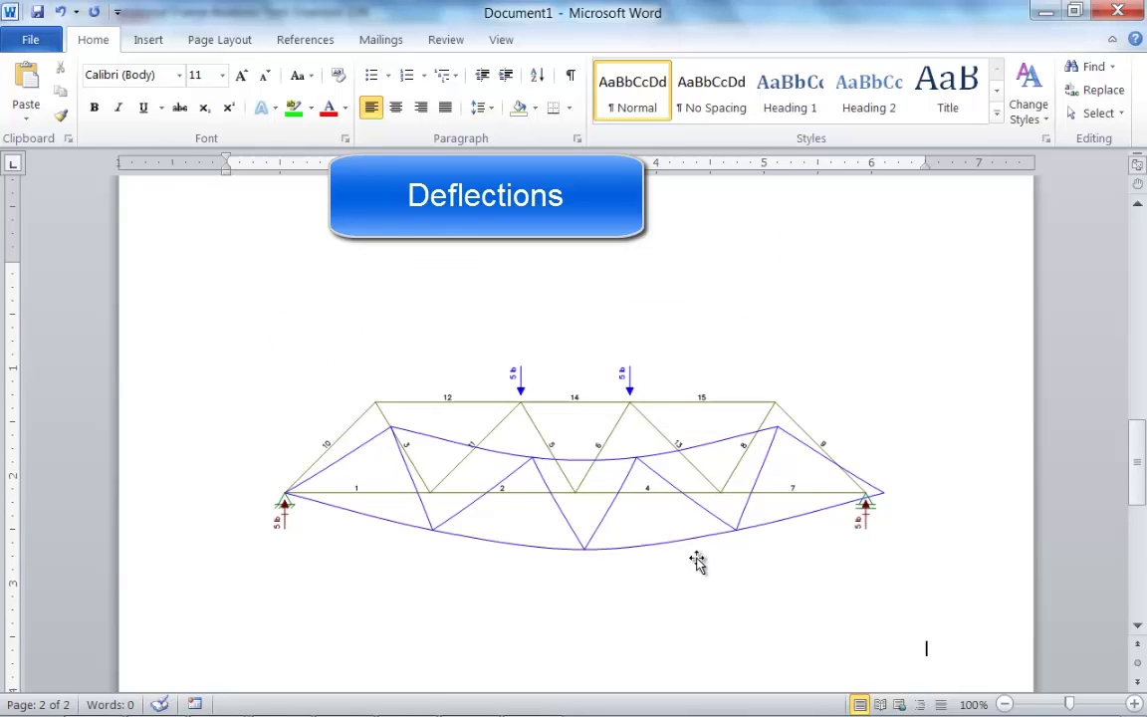
Step: Save the report as 'Example 2 report' and close Word
left_click(37, 12)
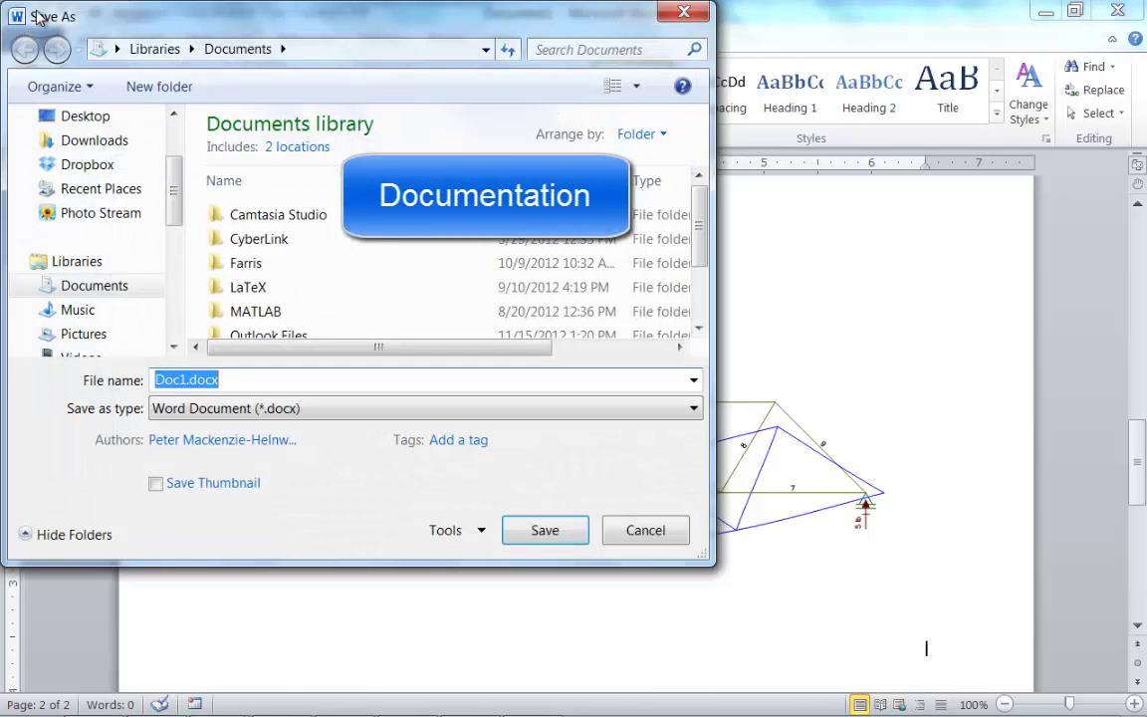
type("Example 2 report")
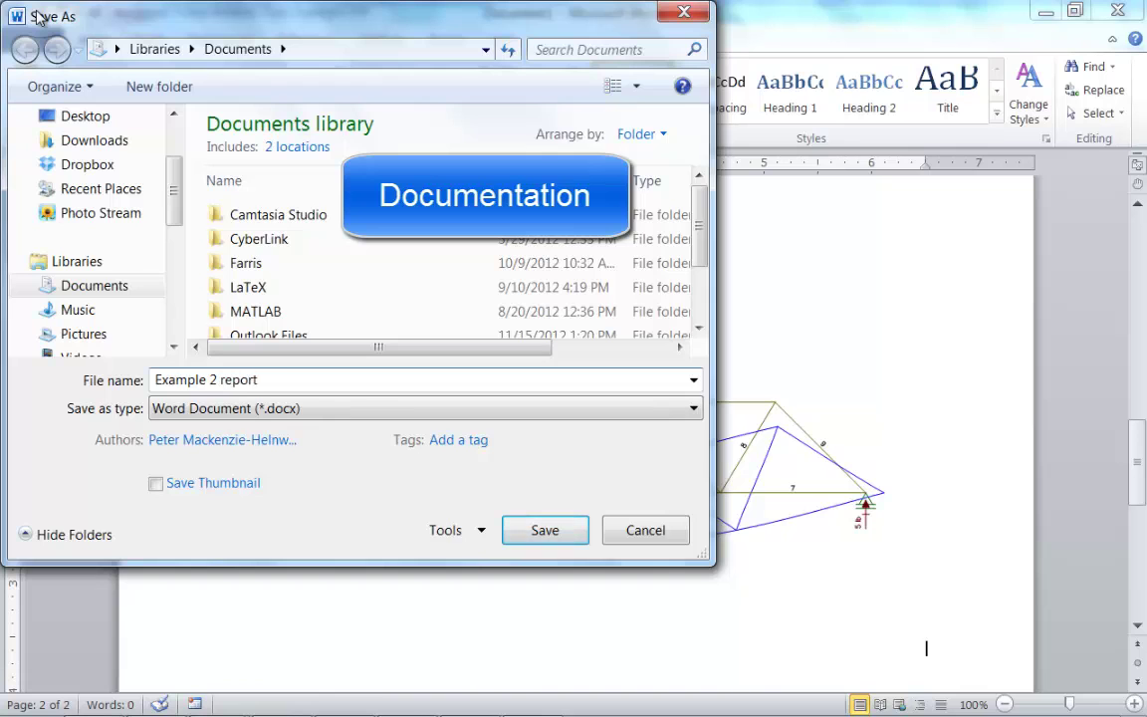
key("Return")
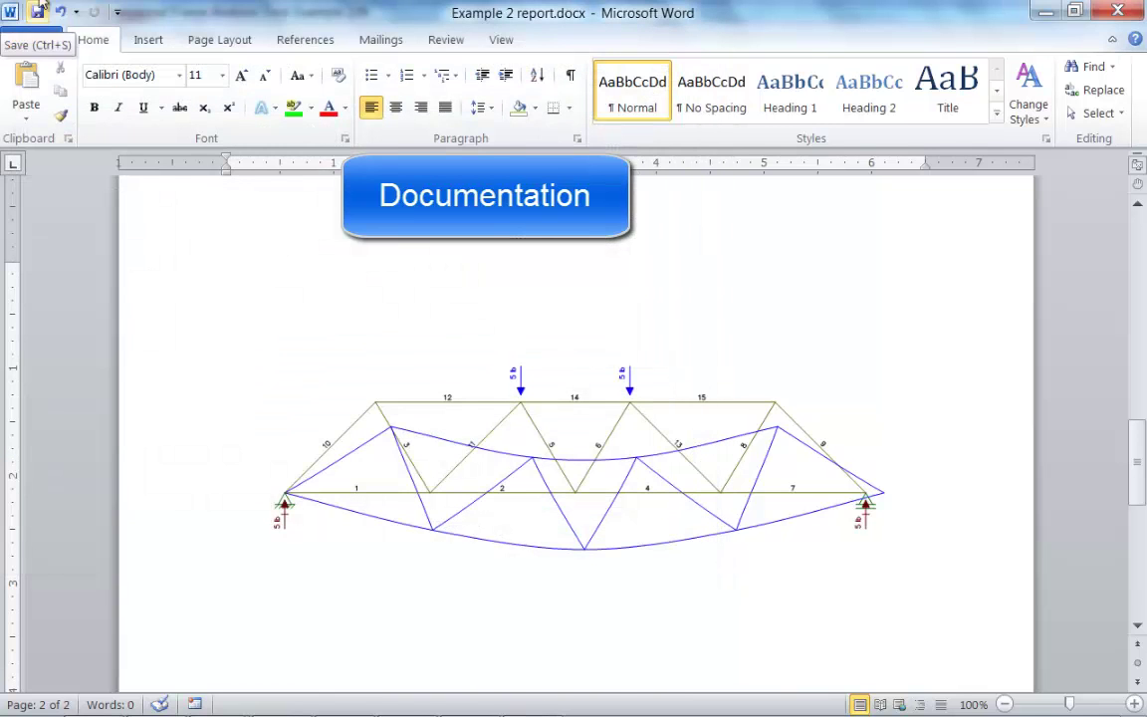
left_click(1113, 17)
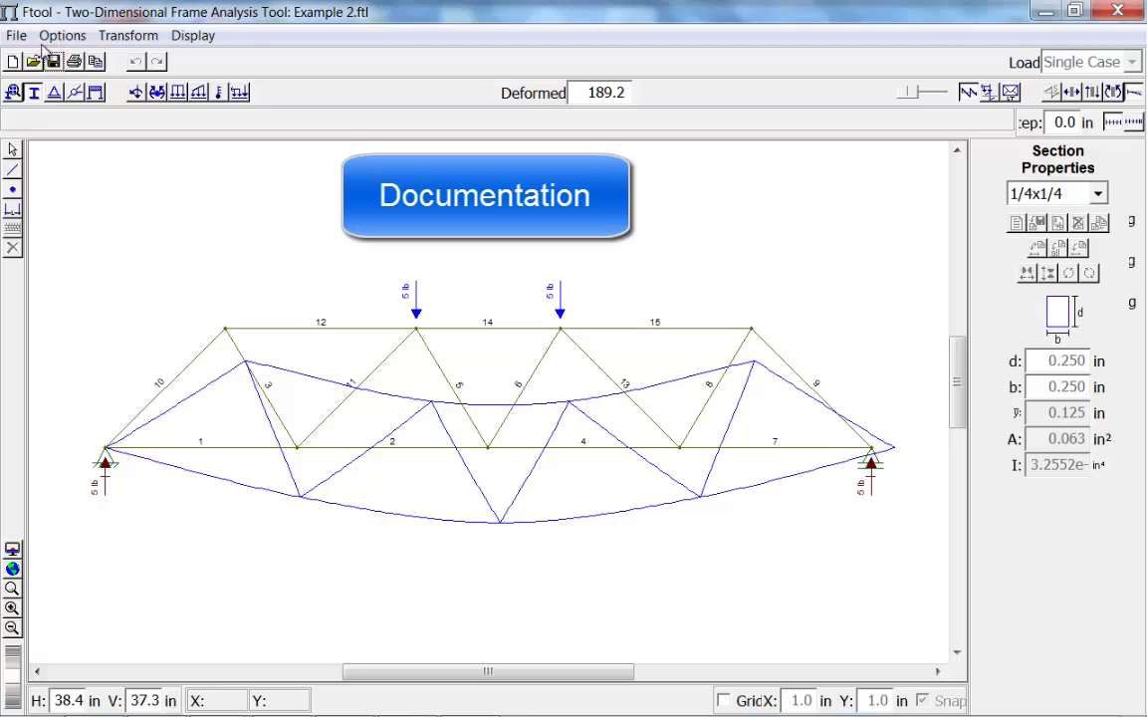
Step: Exit Ftool through the File menu
left_click(16, 36)
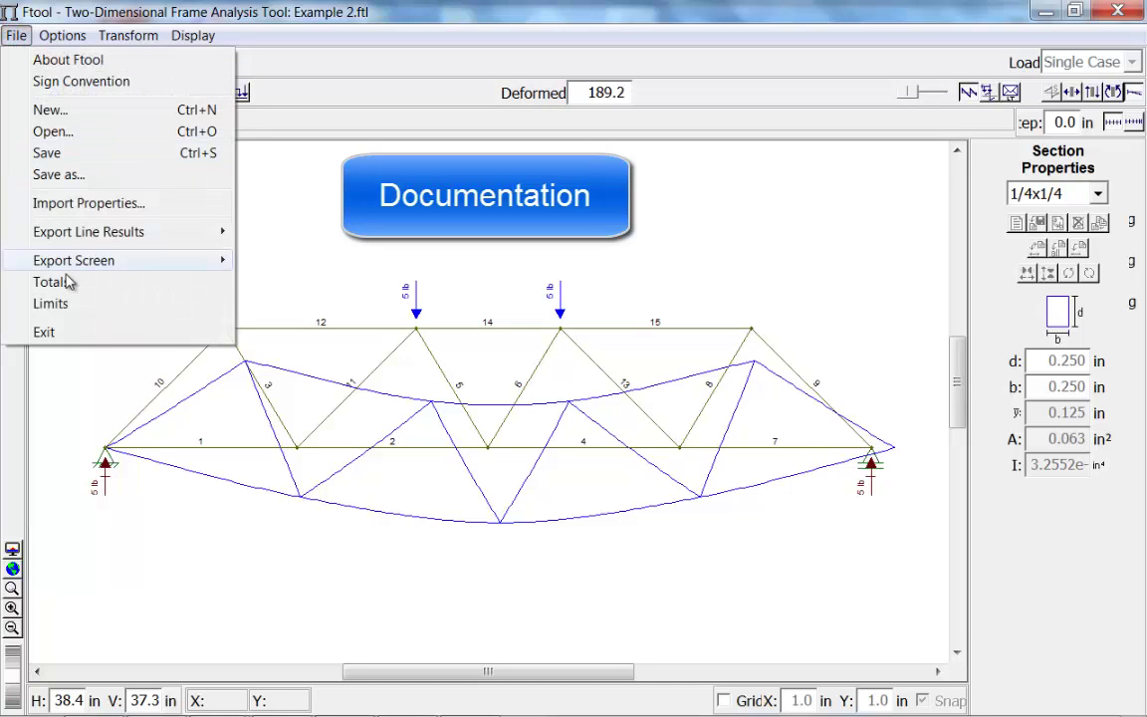
left_click(71, 336)
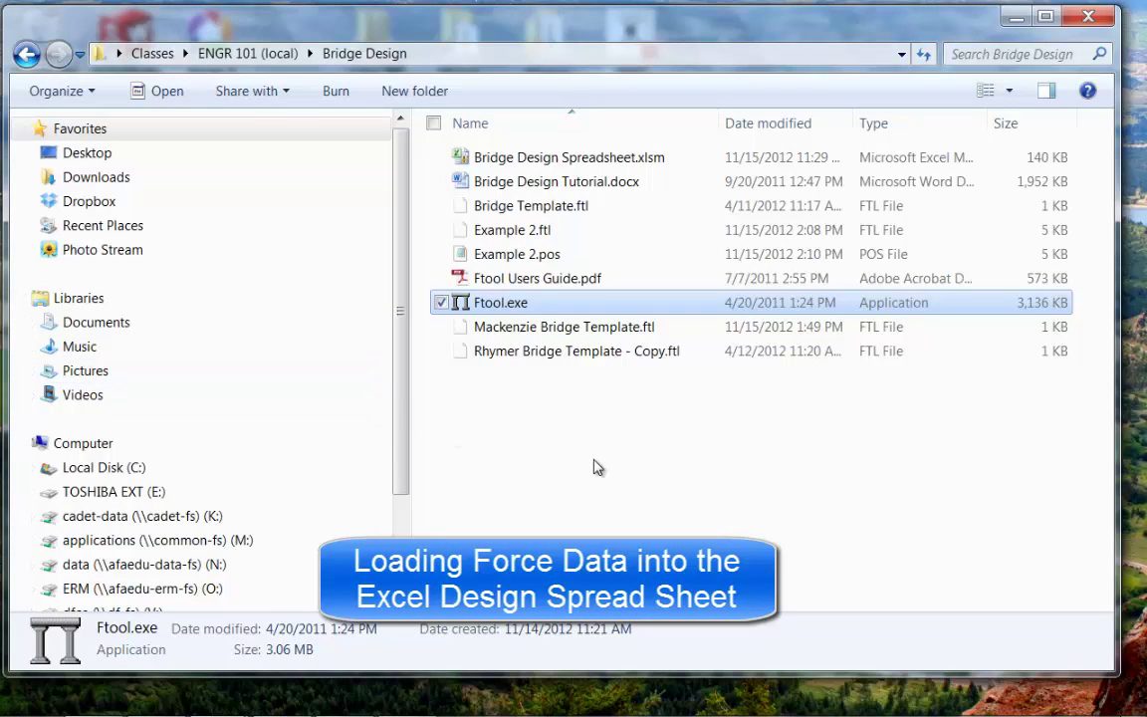
Step: Open Bridge Design Spreadsheet.xlsm from the Bridge Design folder in Excel
left_click(528, 235)
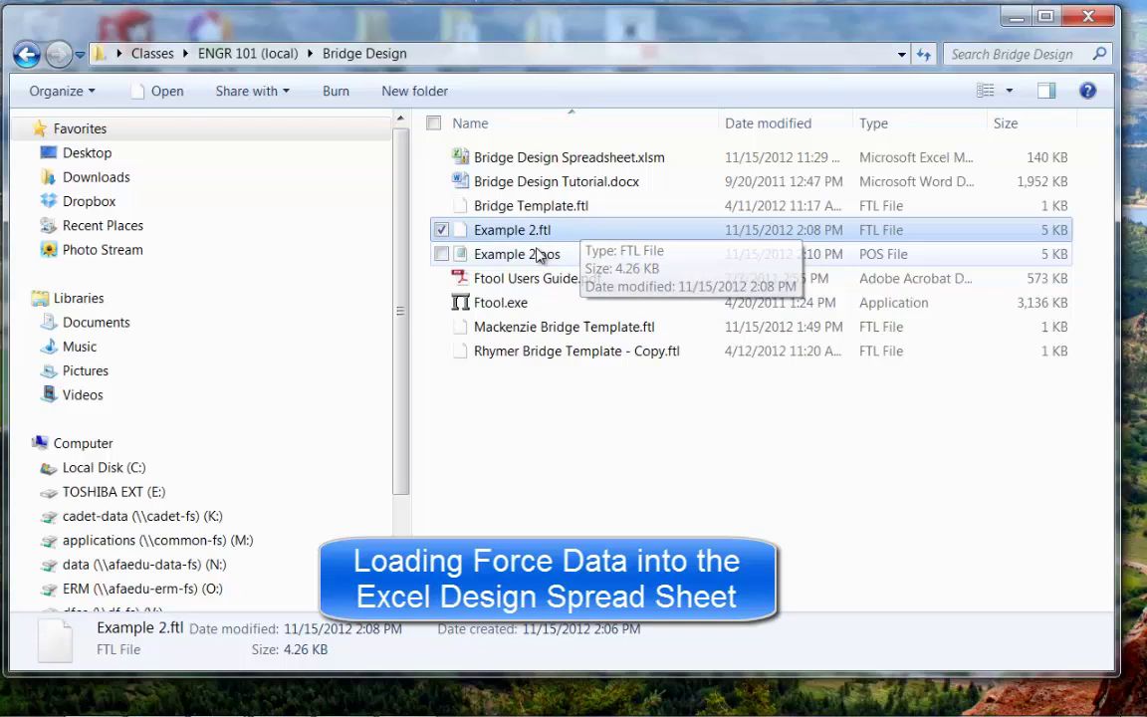
left_click(525, 261)
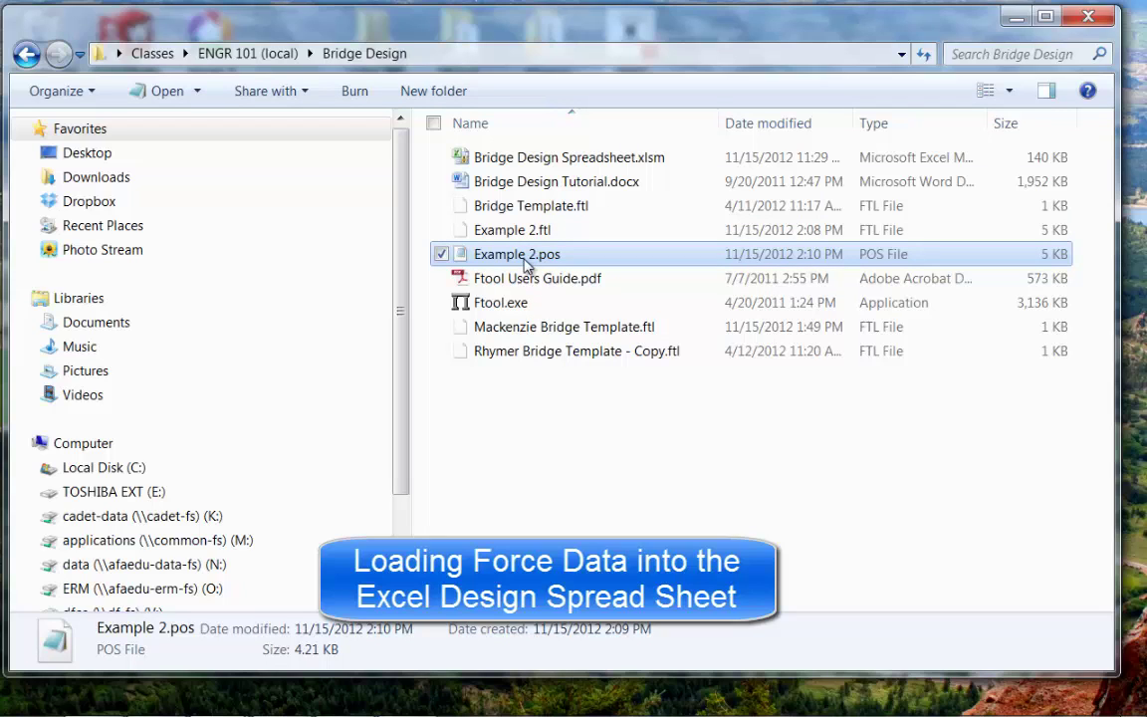
left_click(598, 159)
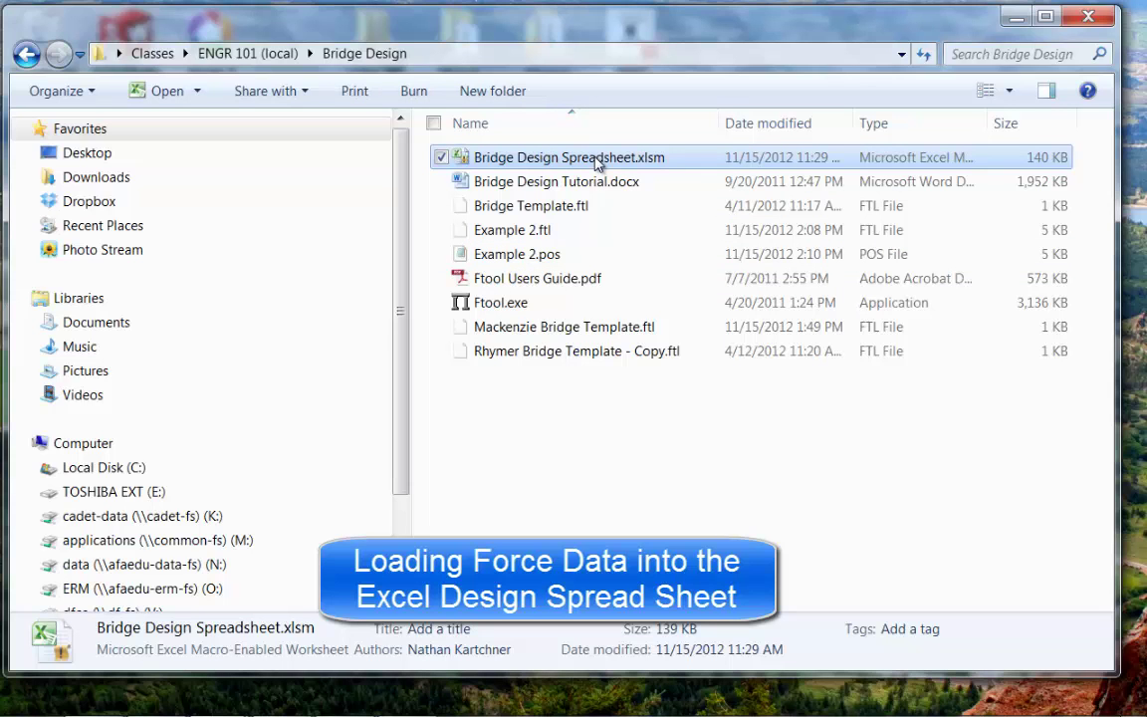
double_click(594, 160)
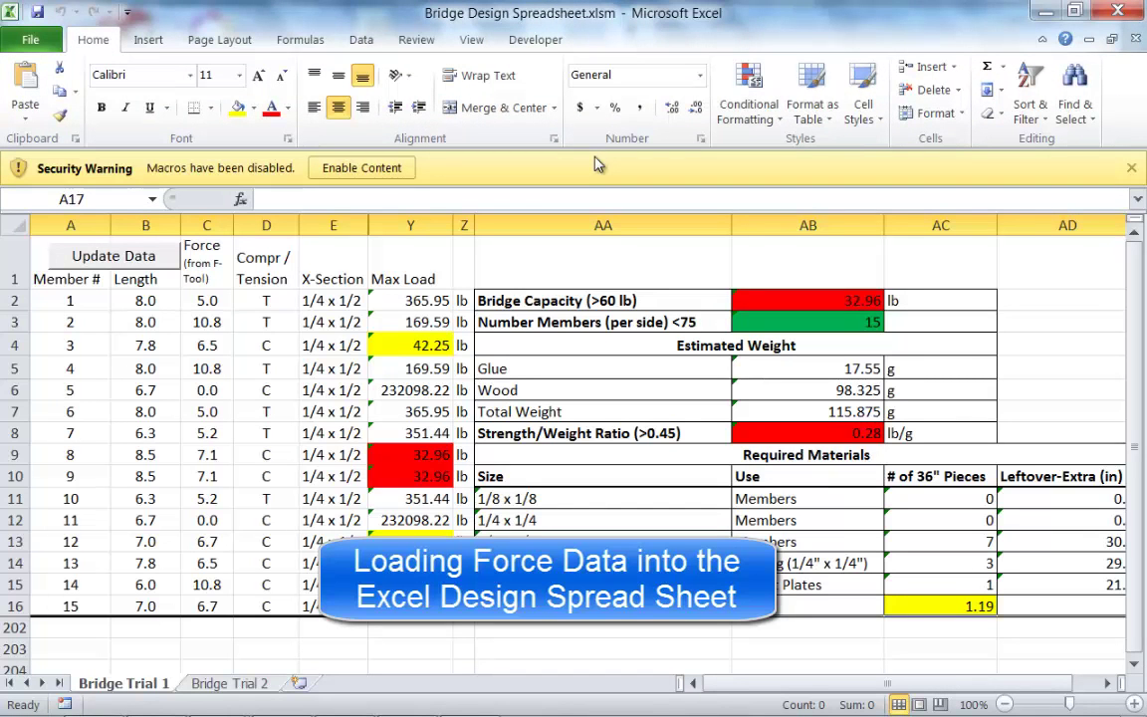
Step: Enable macros and import Example 2.pos, yielding 32.64 lb capacity and 105.525 g weight
left_click(362, 169)
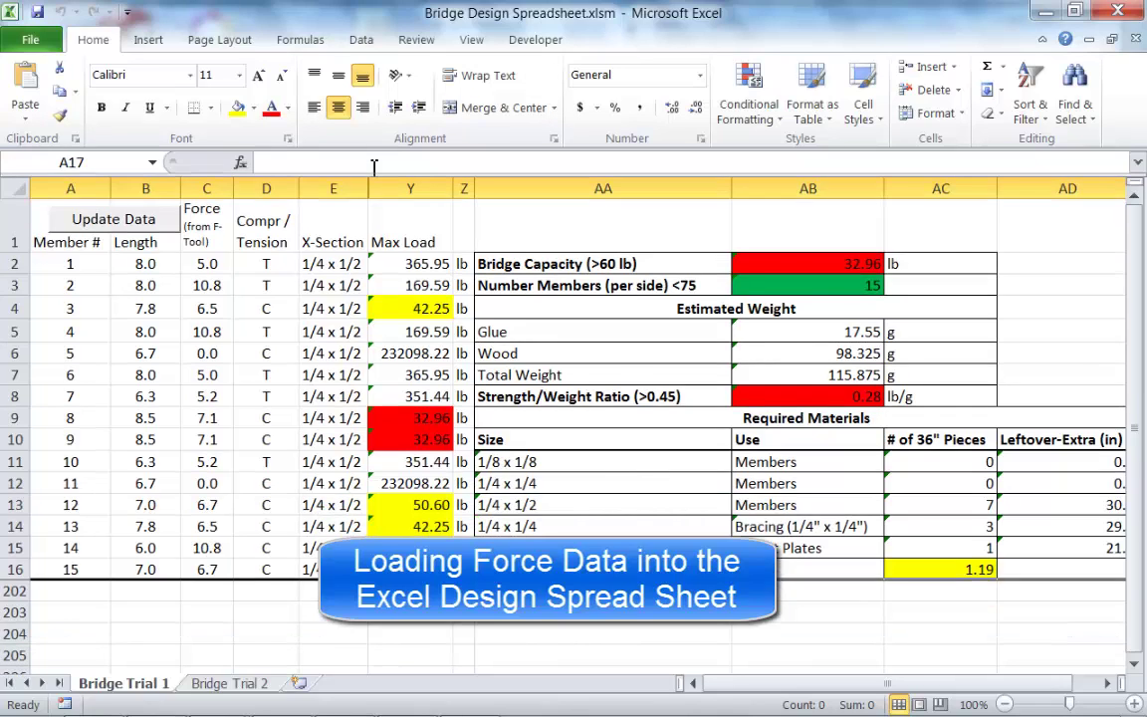
left_click(125, 225)
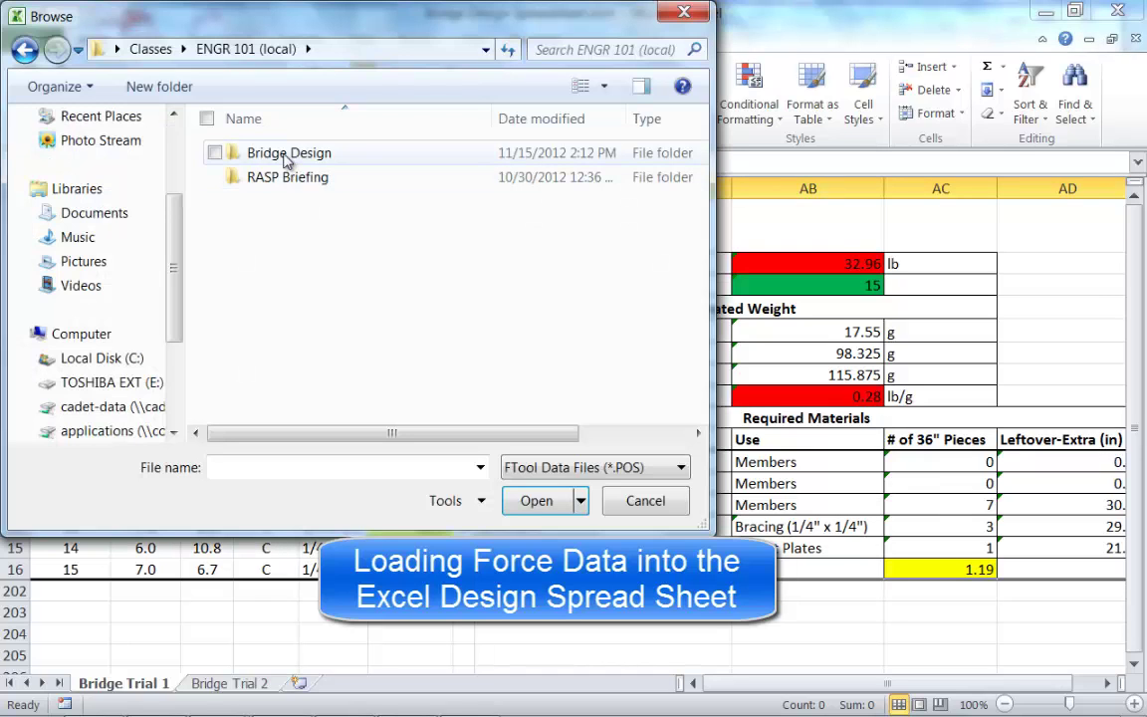
double_click(286, 157)
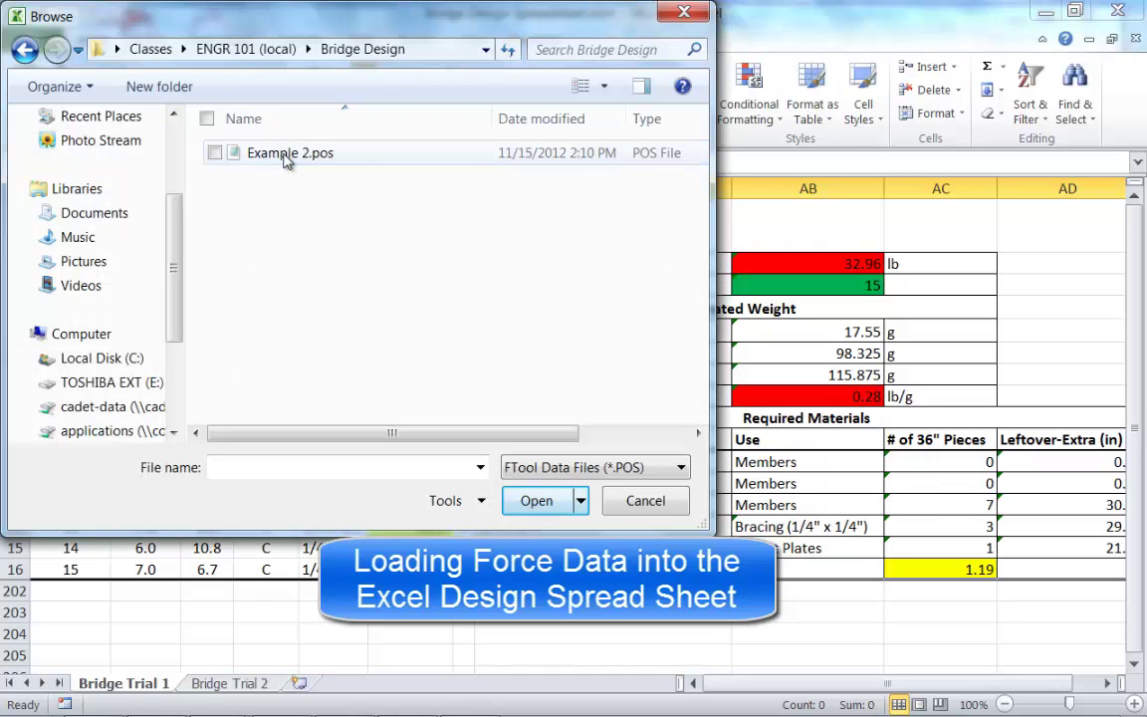
left_click(285, 156)
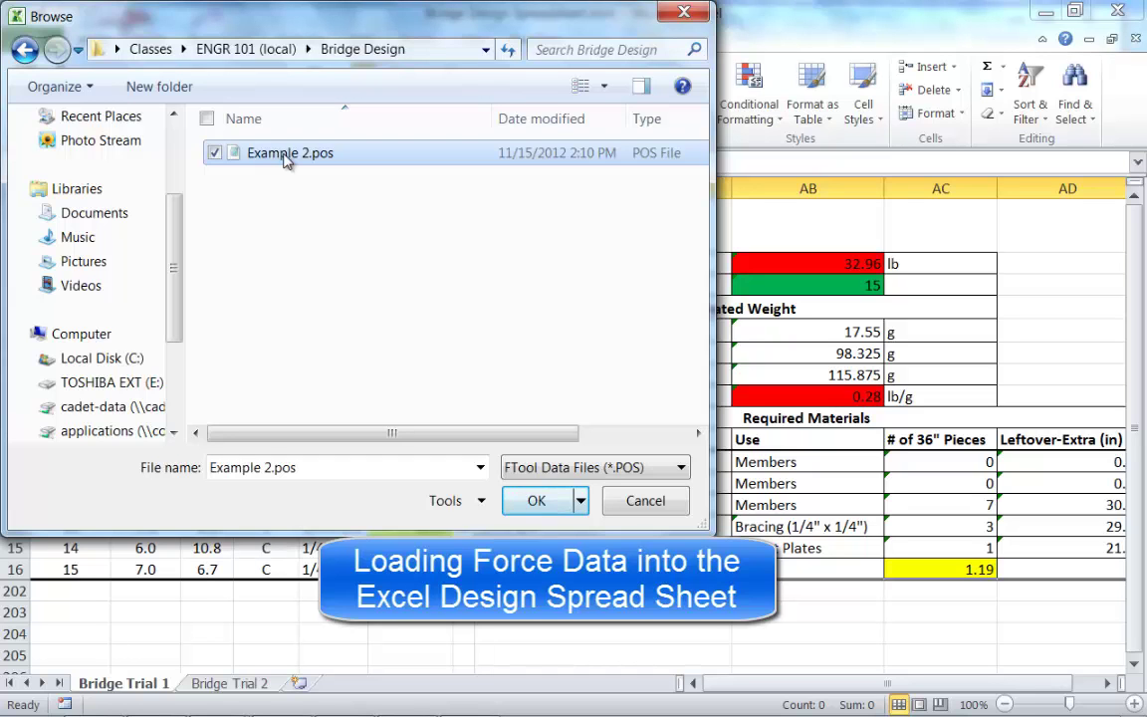
double_click(284, 157)
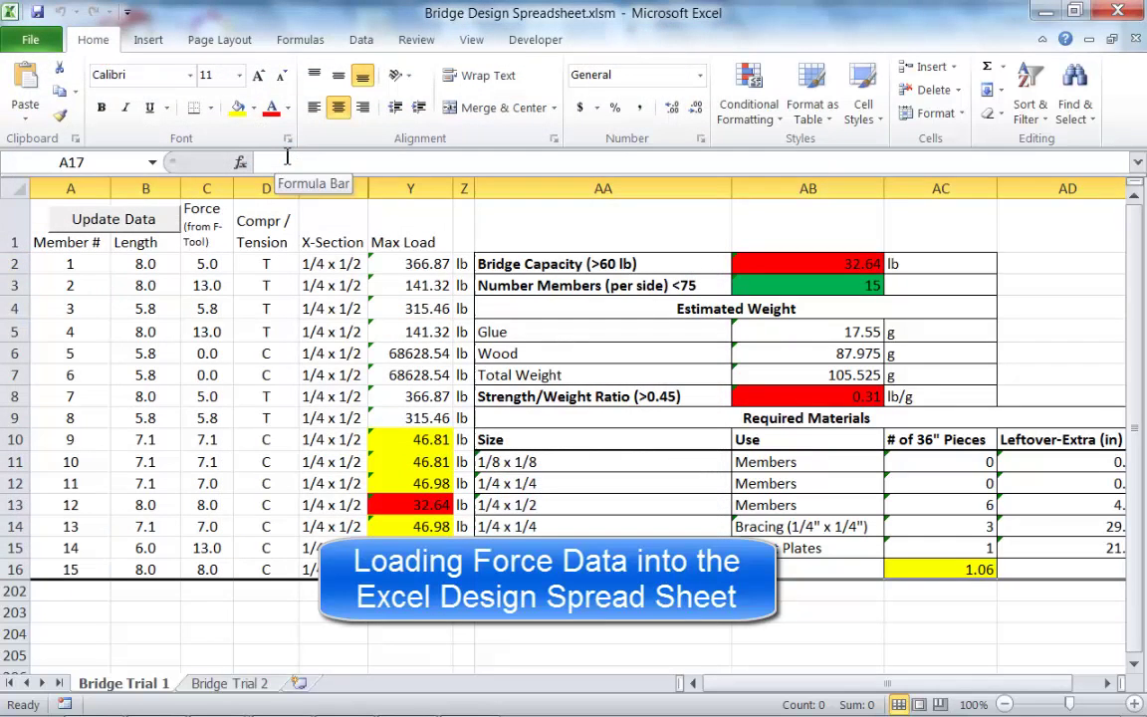